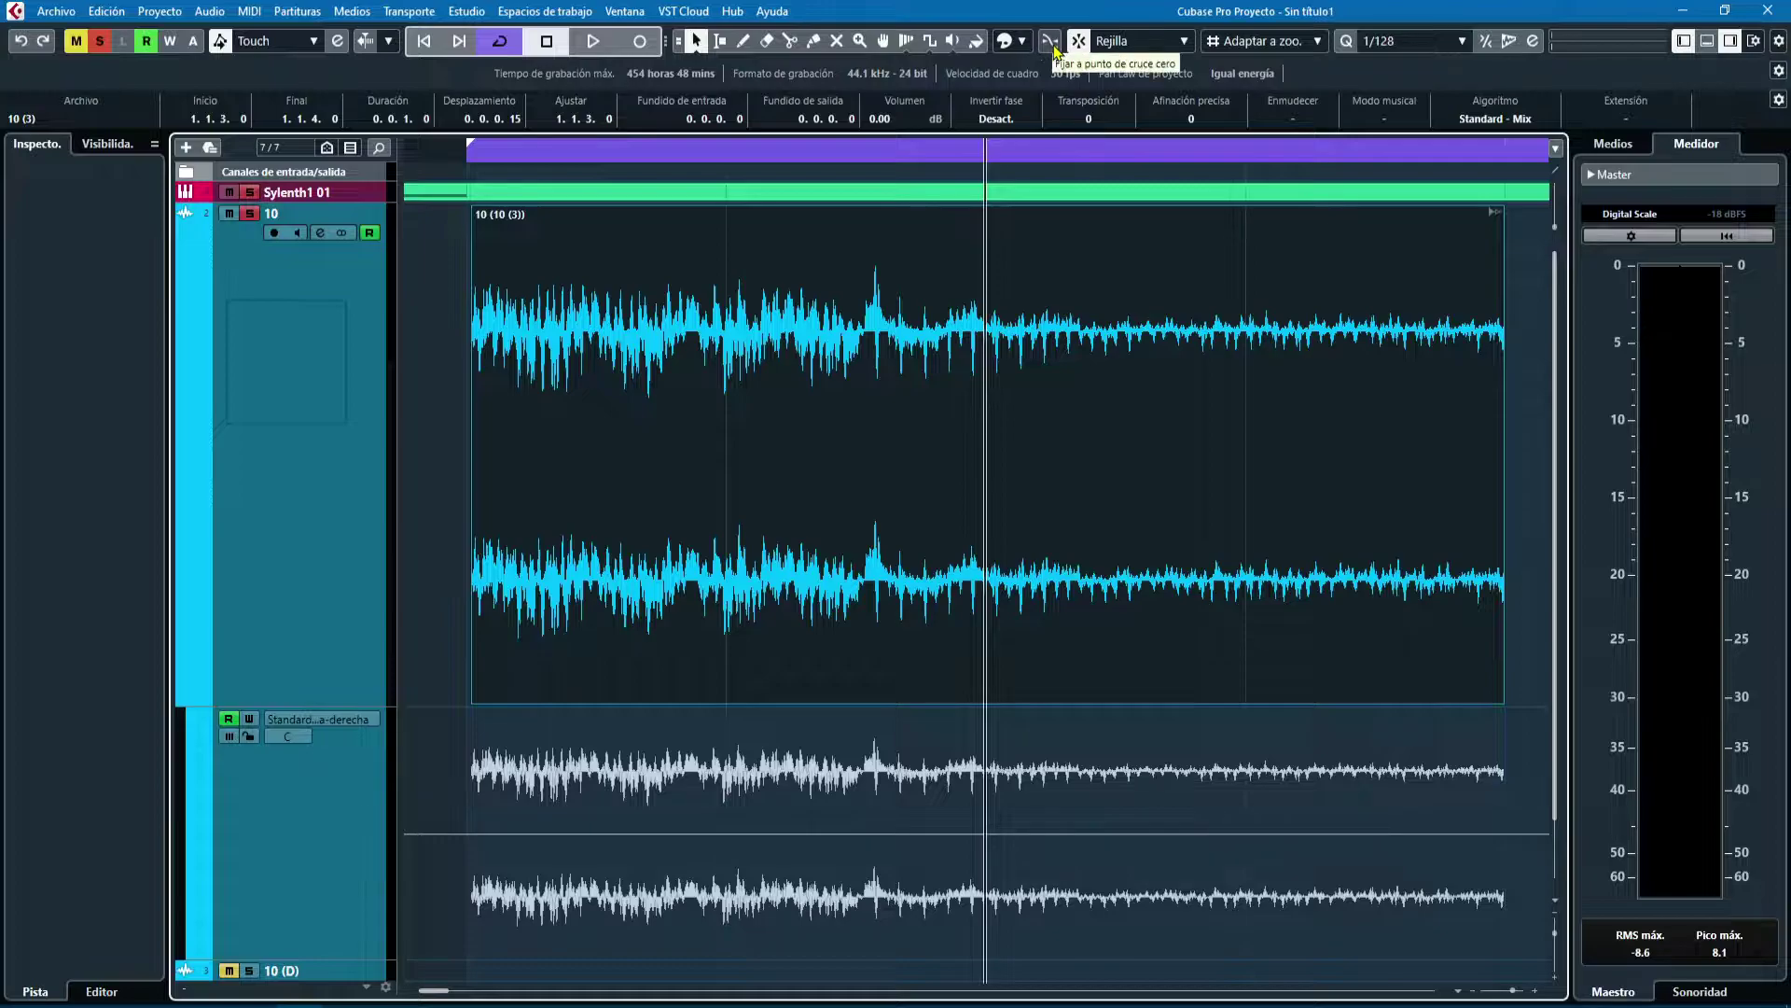
# - Inspect possible split points on track 10's waveform around 1.1.3.58 with the Split tool to compare them with the zero crossings
pyautogui.press('3')
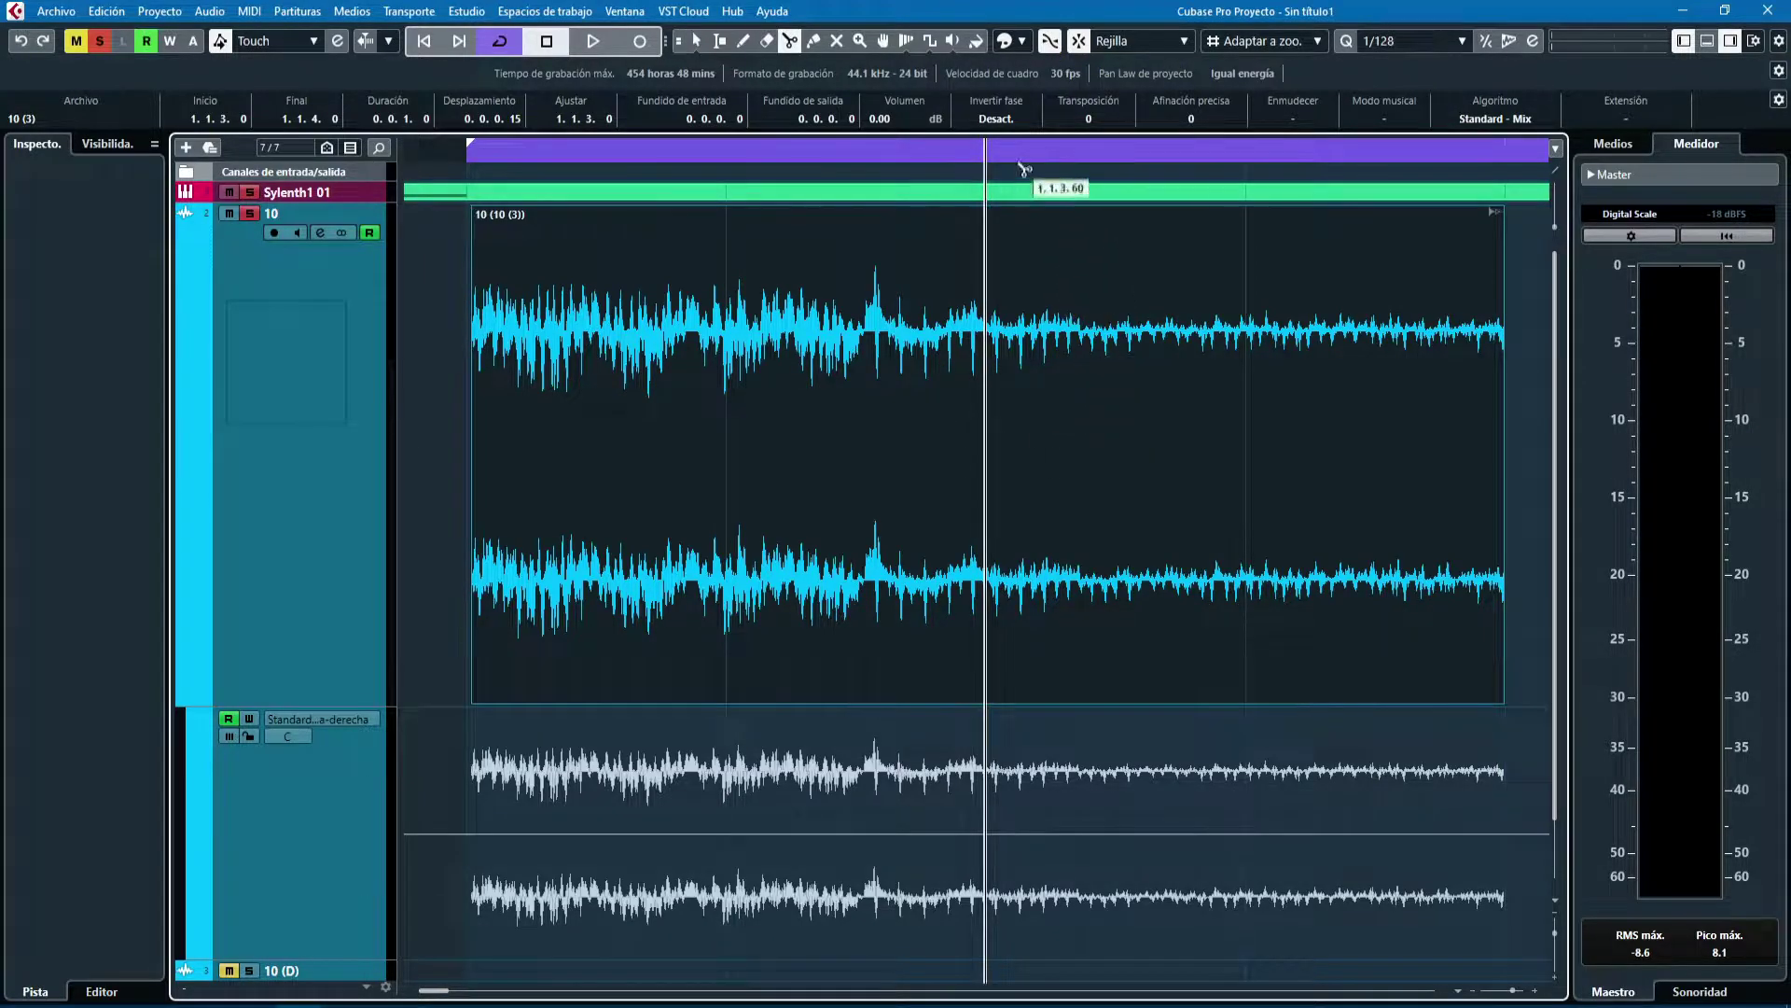
pyautogui.scroll(2, 1018, 176)
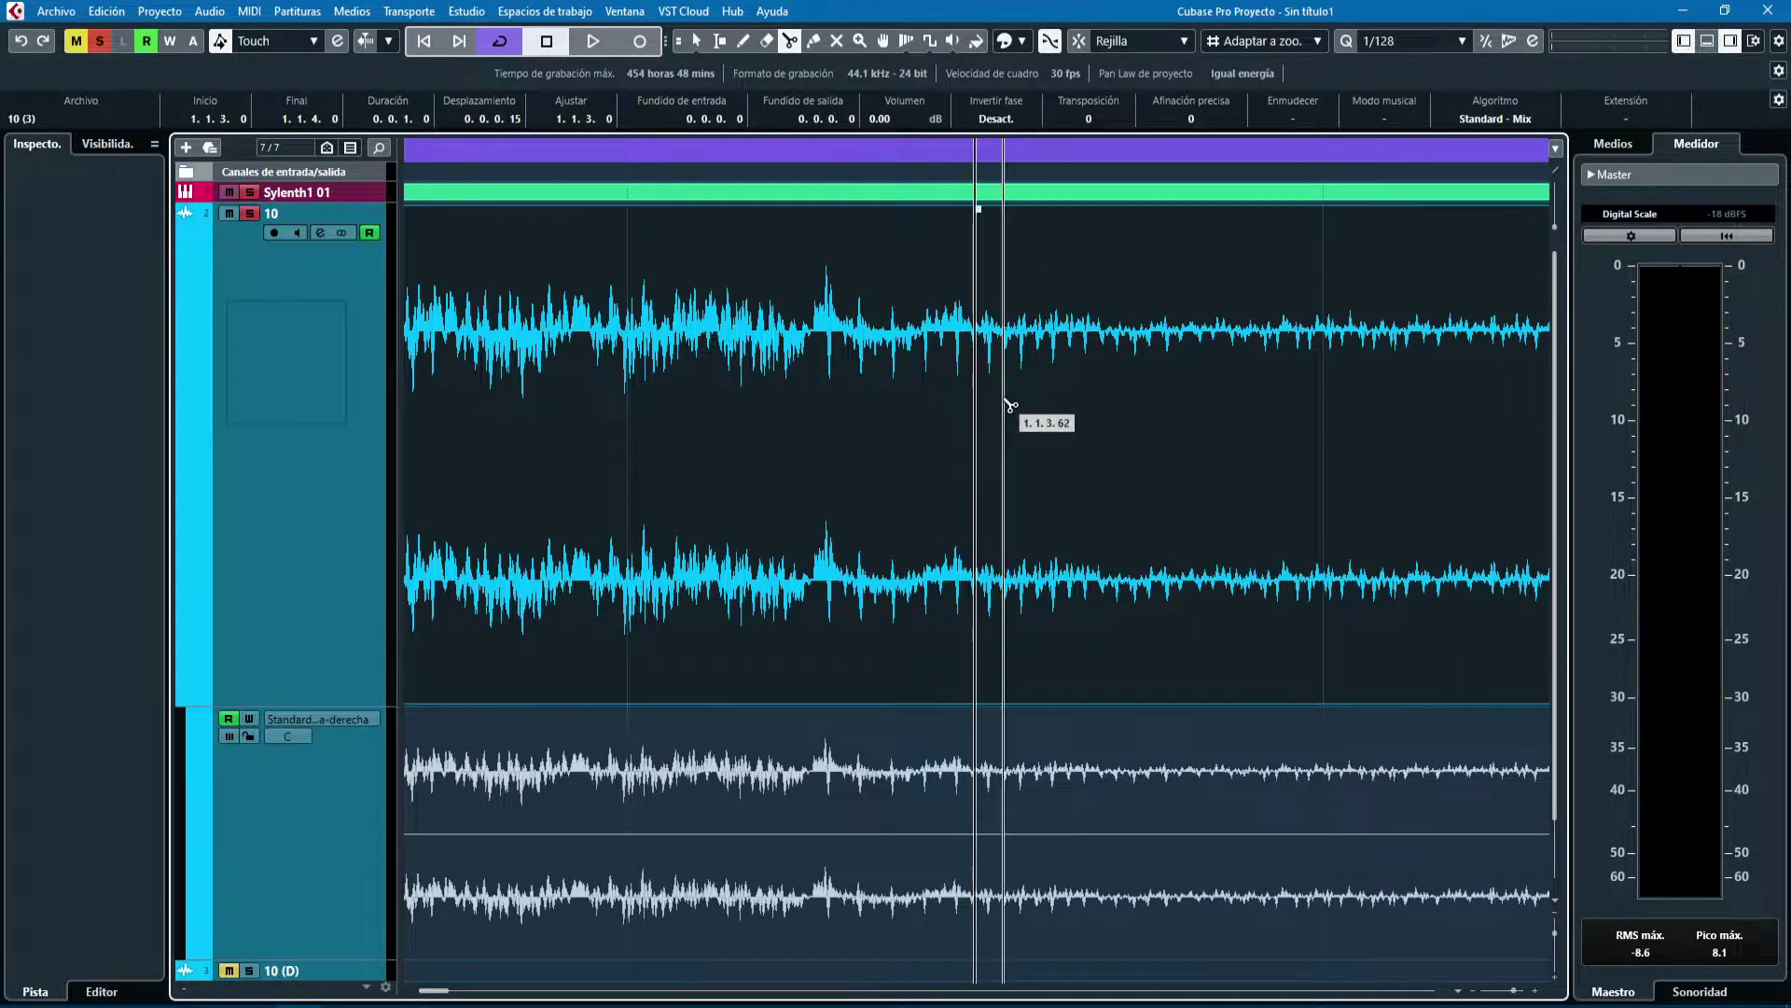
pyautogui.scroll(2, 1026, 174)
pyautogui.scroll(2, 1027, 173)
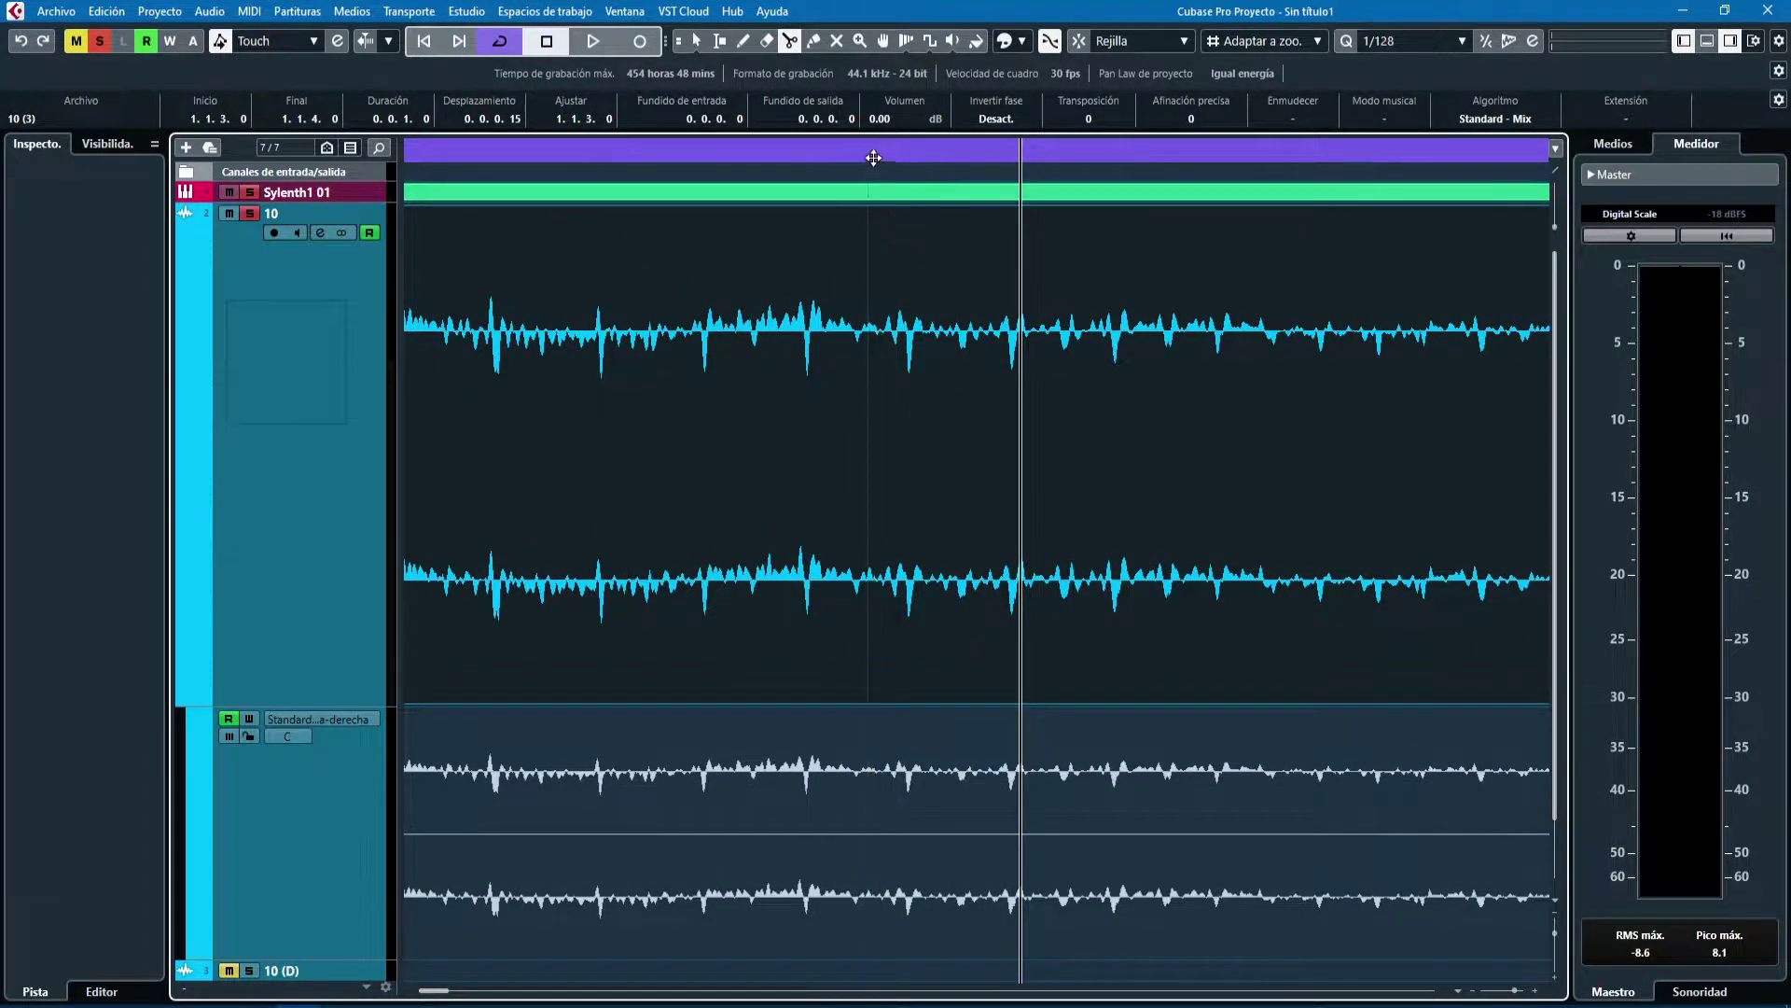
pyautogui.scroll(2, 876, 182)
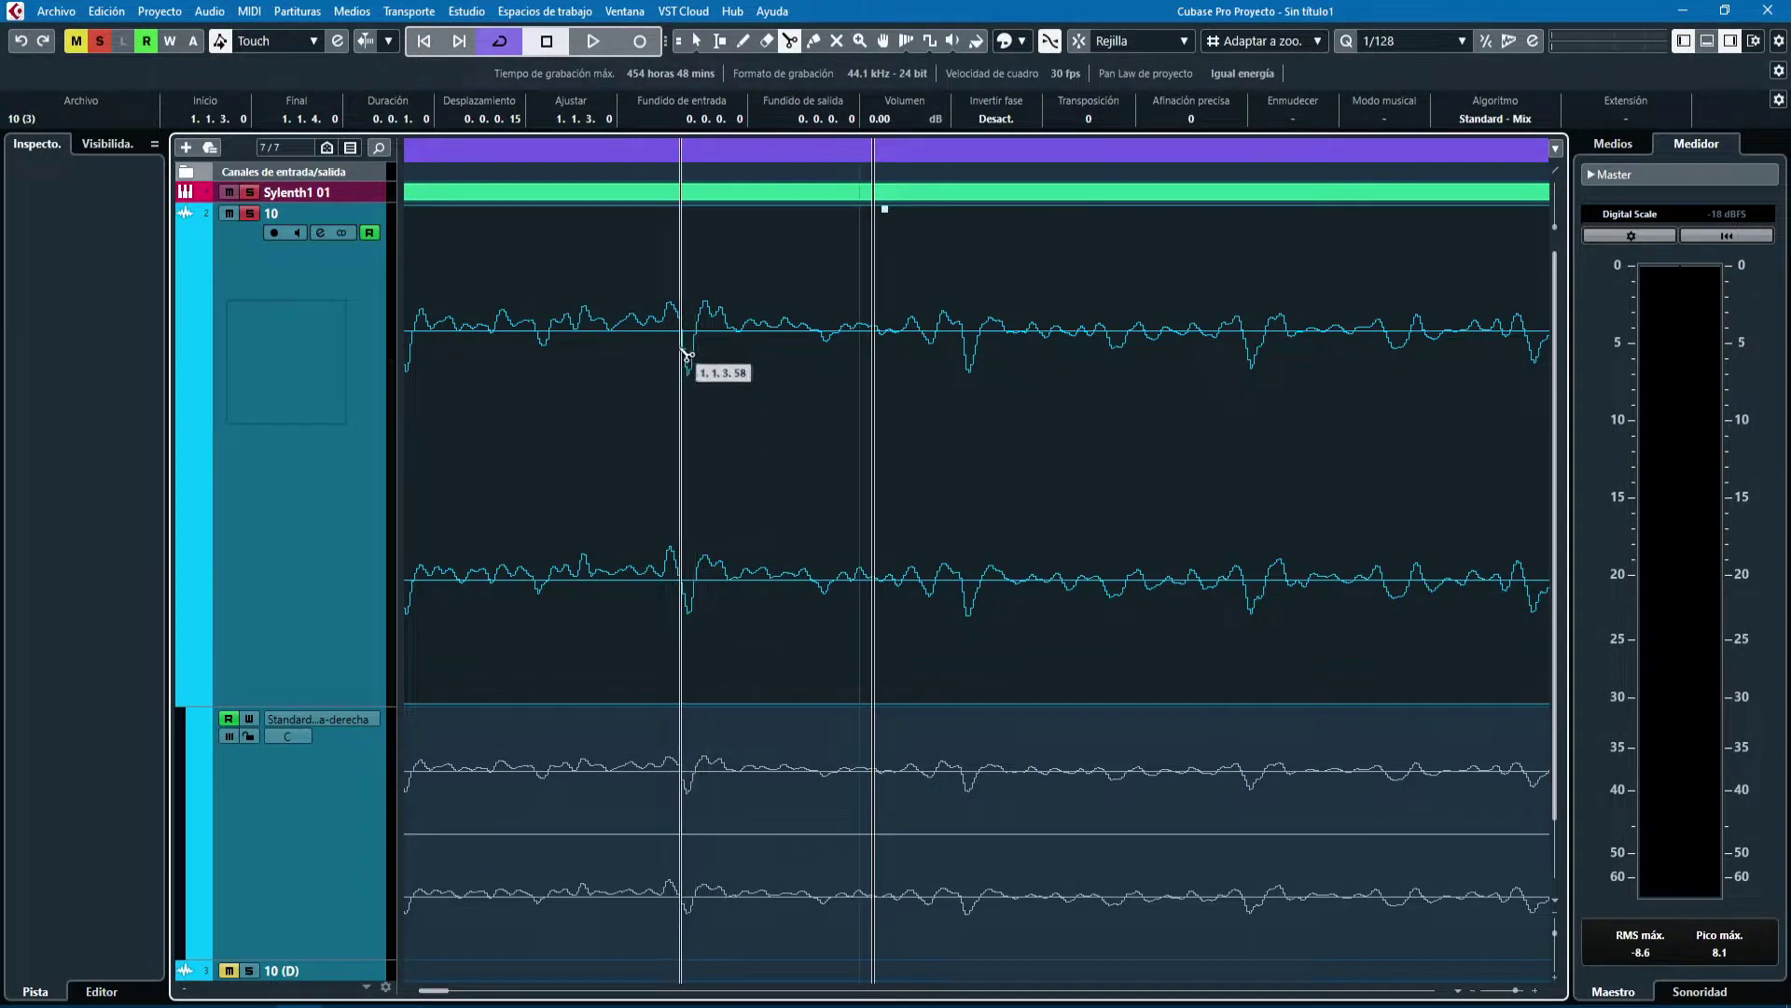
pyautogui.press('1')
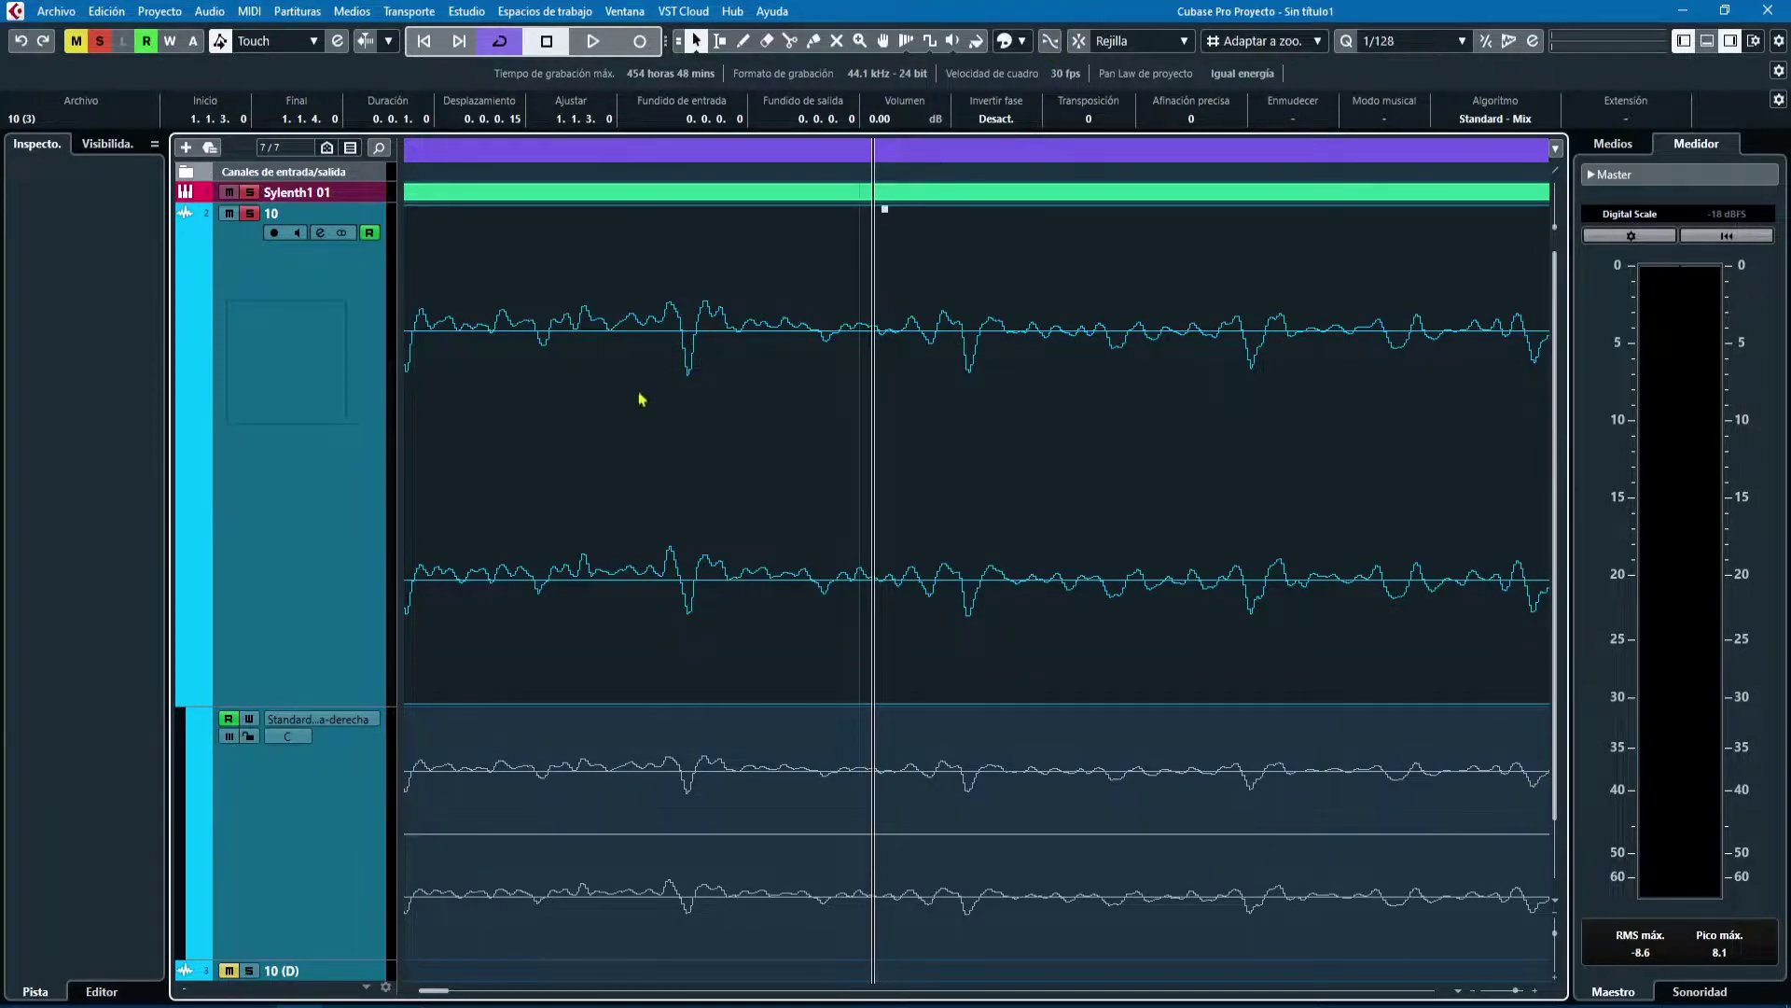
pyautogui.press('3')
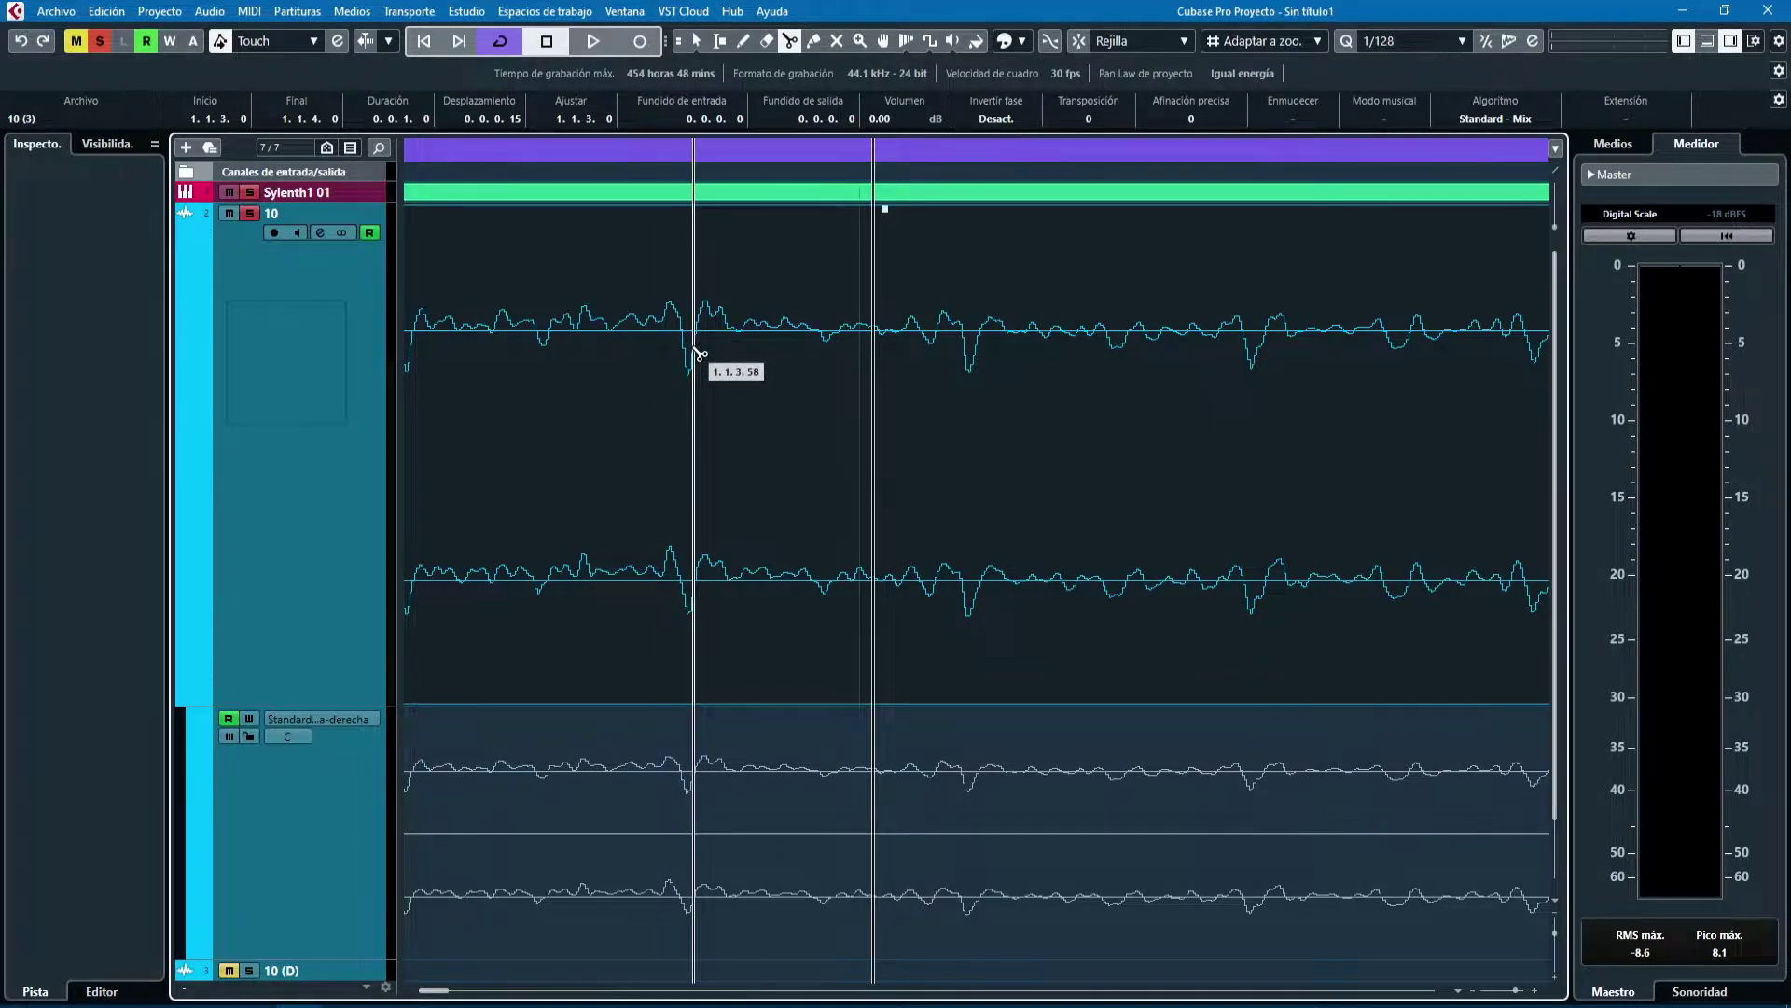
pyautogui.press('1')
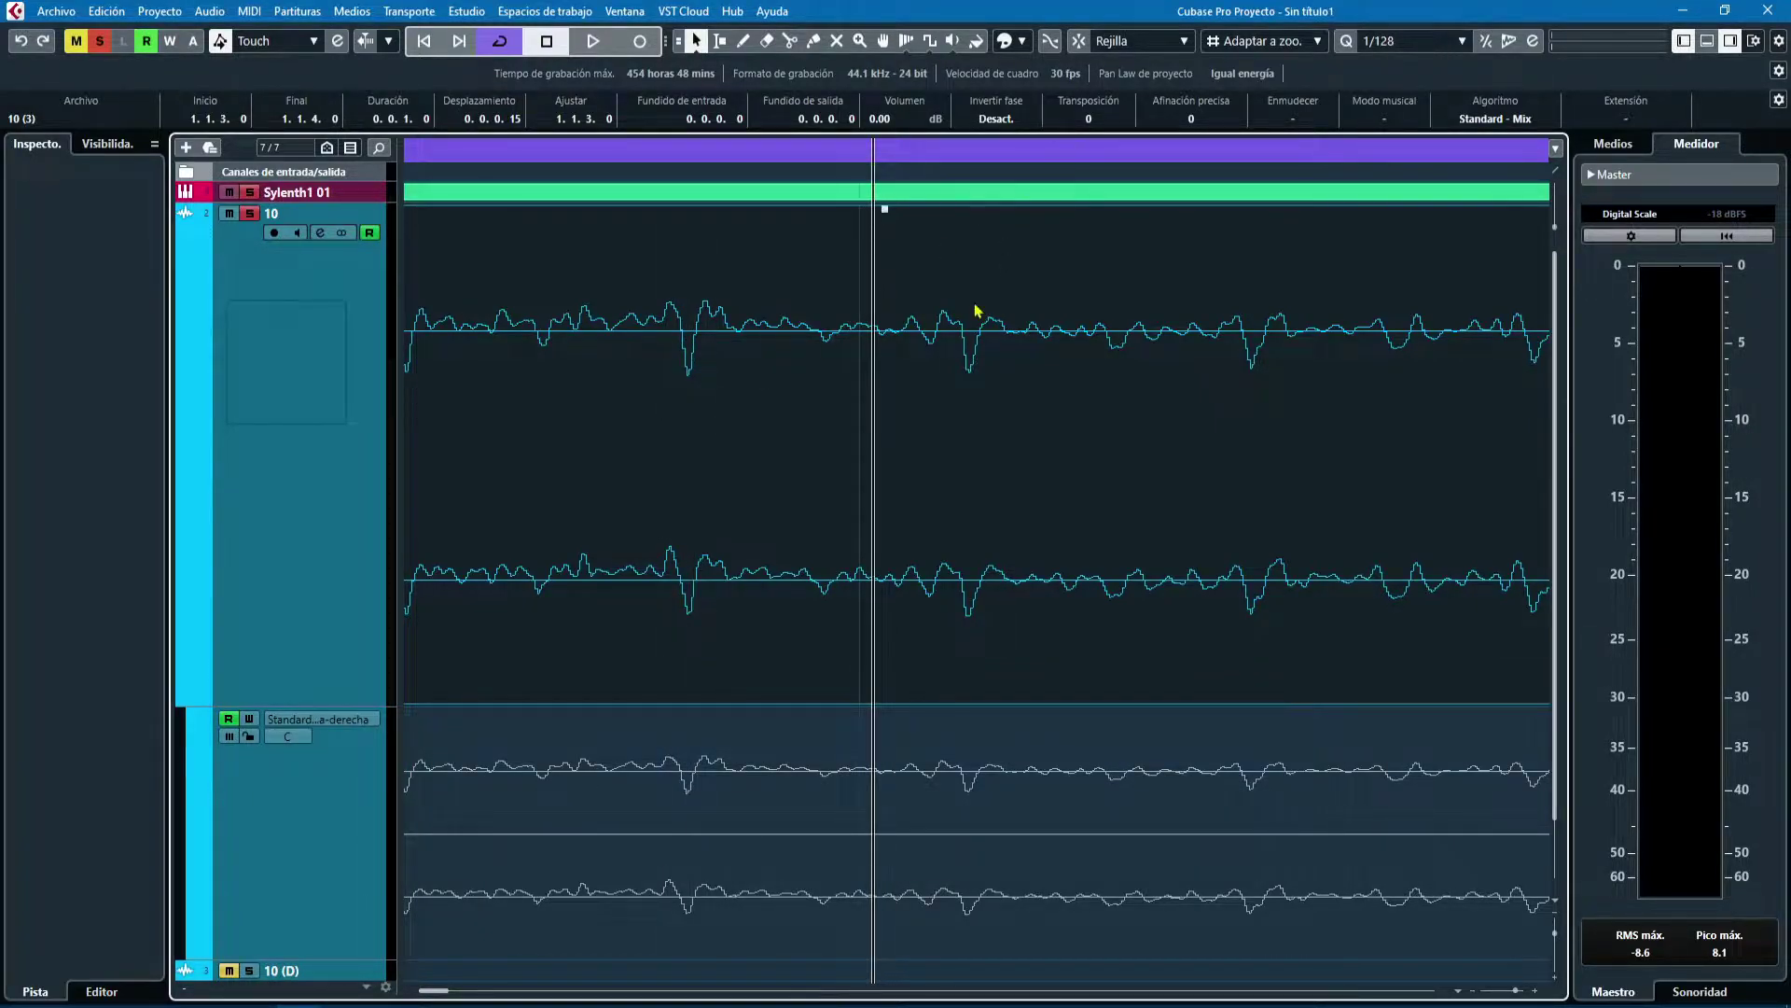
# - Add a very short fade-out of 0.0.0.2 at the end of the selected clip on track 10
pyautogui.press('g')
pyautogui.press('g')
pyautogui.press('g')
pyautogui.press('g')
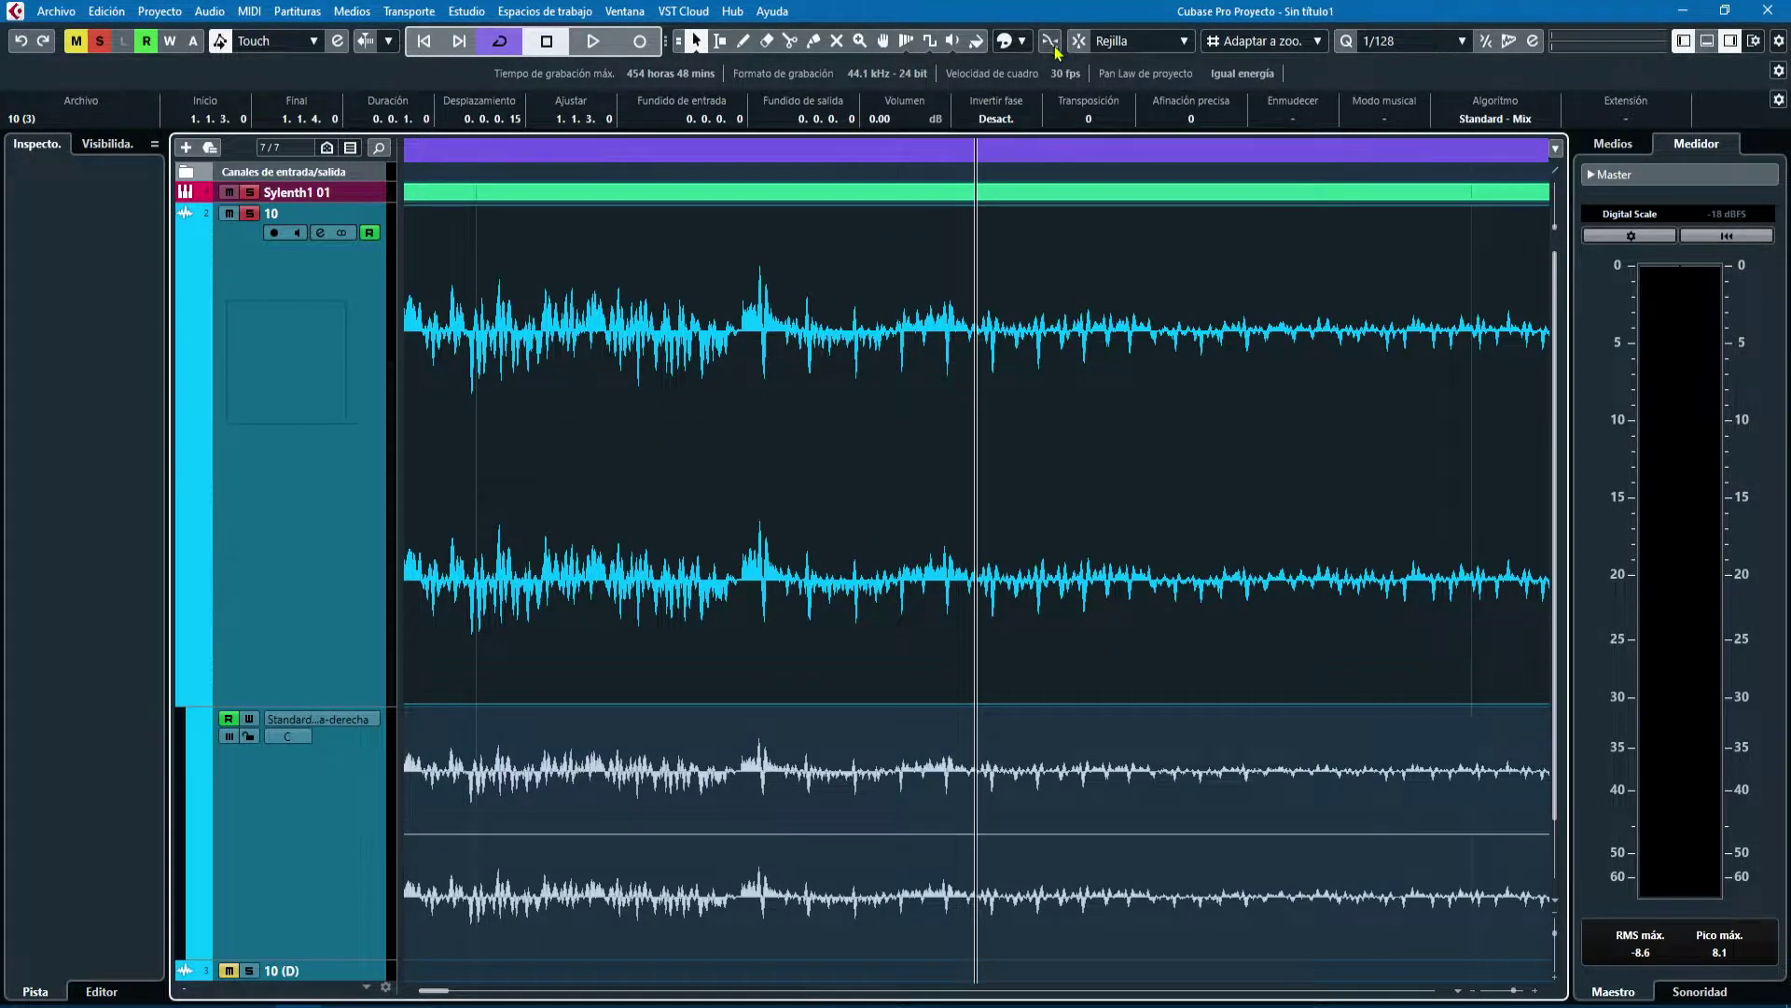
pyautogui.press('g')
pyautogui.press('g')
pyautogui.press('g')
pyautogui.press('g')
pyautogui.moveTo(1106, 153); pyautogui.dragTo(1103, 187)
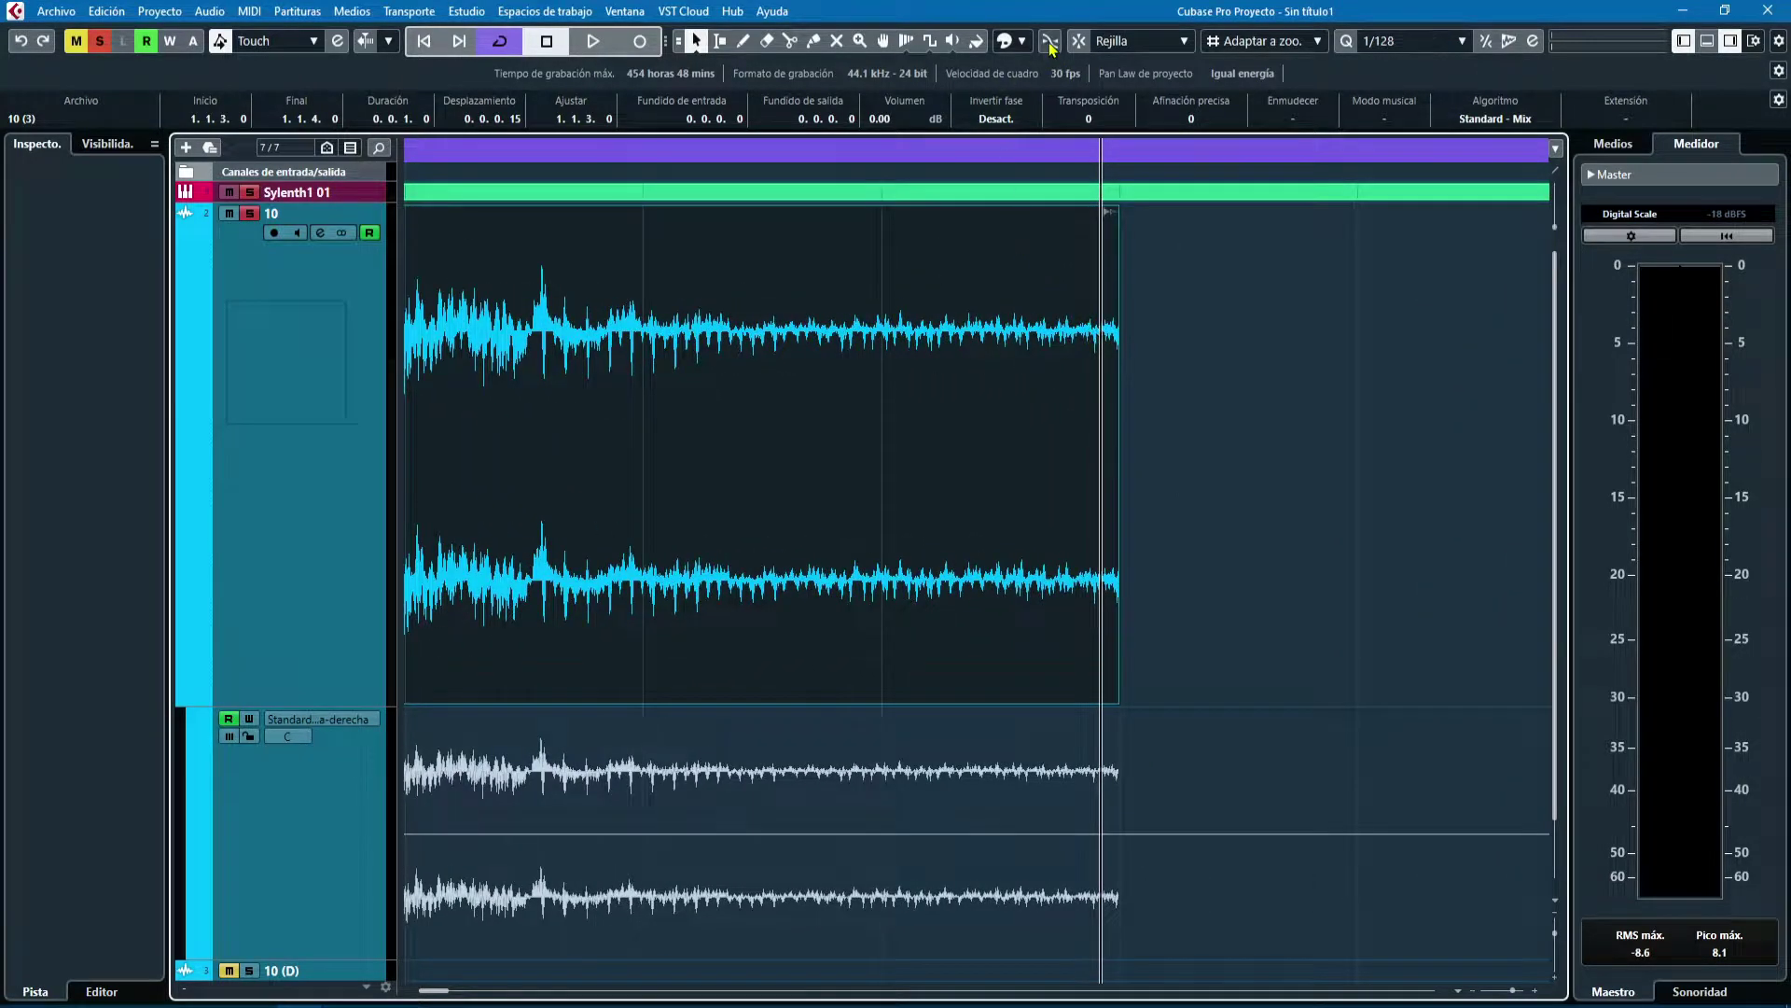
pyautogui.moveTo(1115, 209); pyautogui.dragTo(1107, 209)
# - Add a very short fade-in of 0.0.0.1 at the start of the same clip
pyautogui.press('g')
pyautogui.press('g')
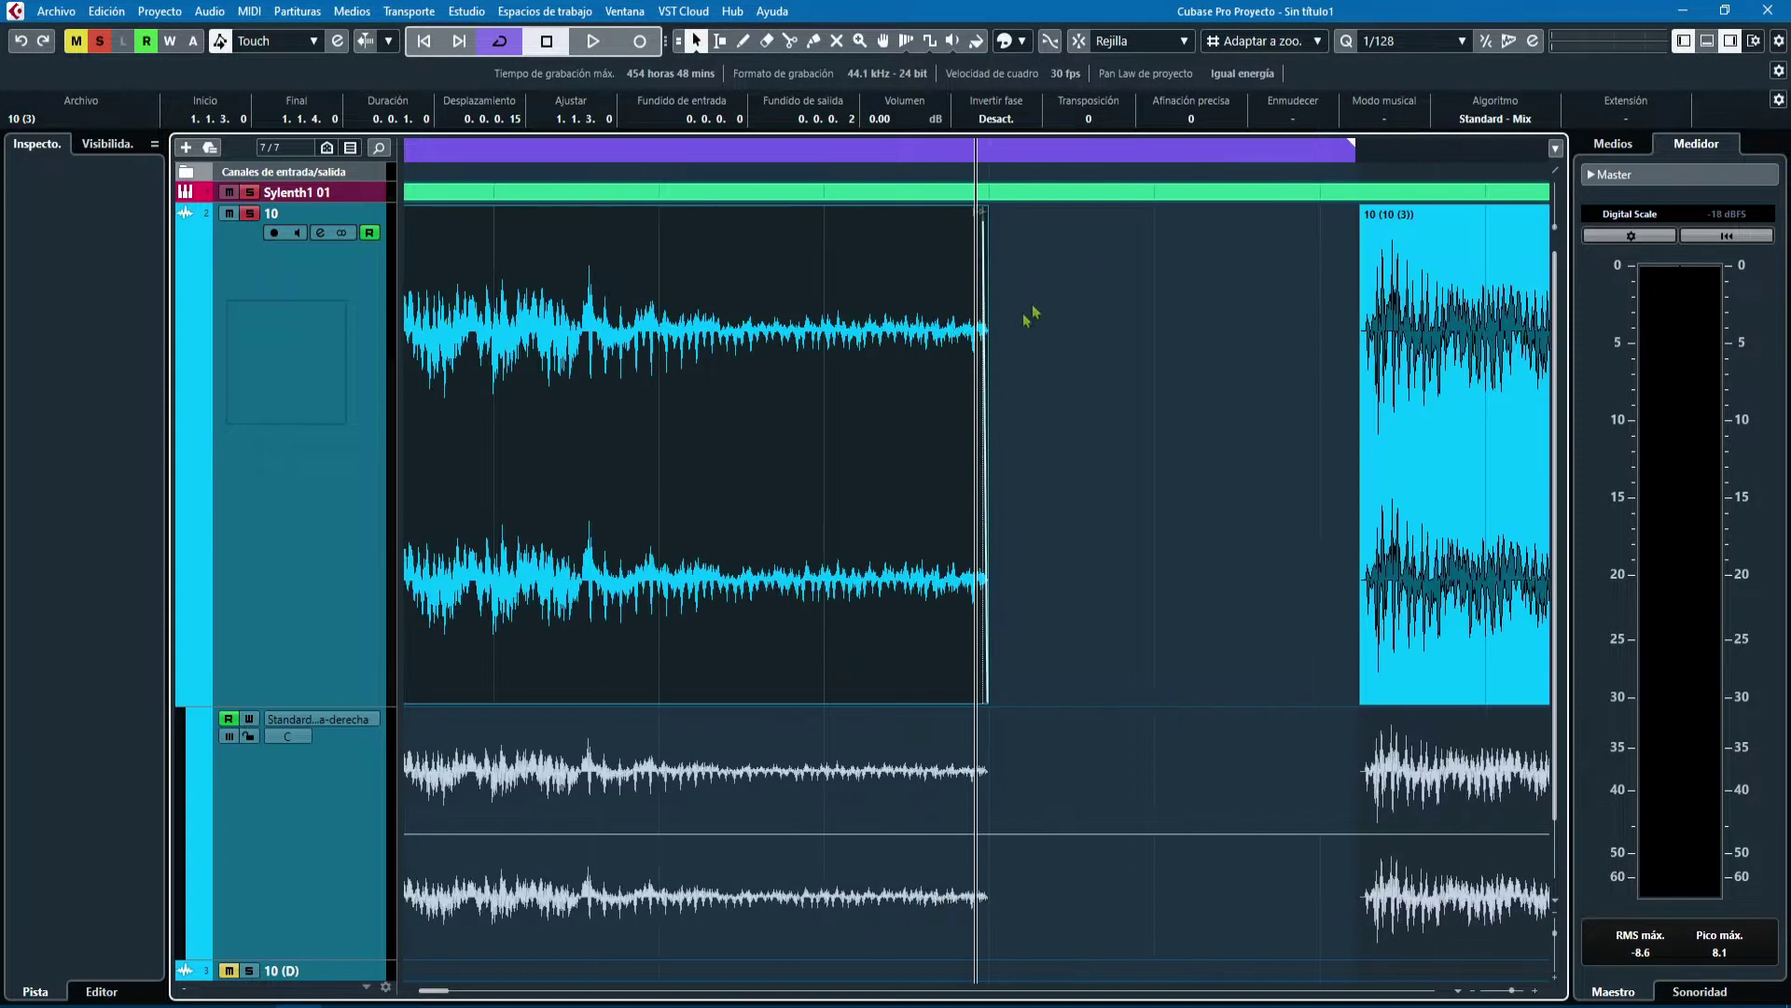
pyautogui.moveTo(598, 152); pyautogui.dragTo(626, 224)
pyautogui.press('g')
pyautogui.press('g')
pyautogui.press('g')
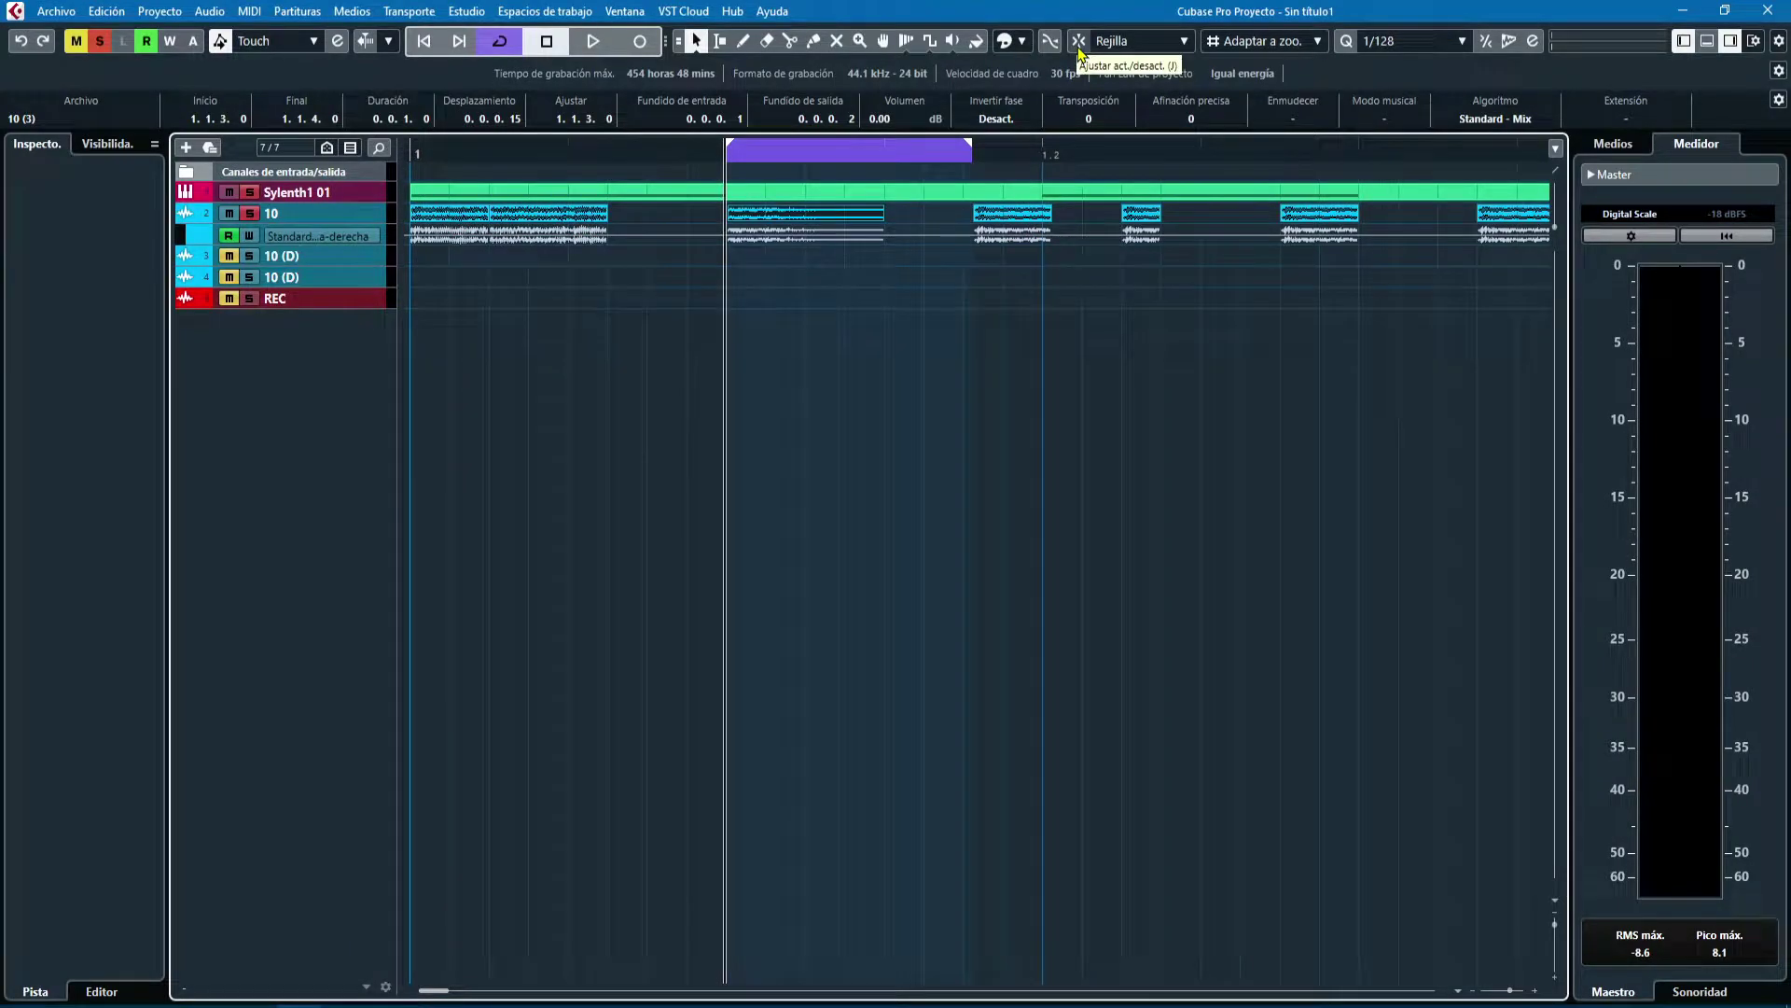
# - Select audio track 10 and try moving its clip at 1.1.3.0 with snapping enabled
pyautogui.click(1079, 47)
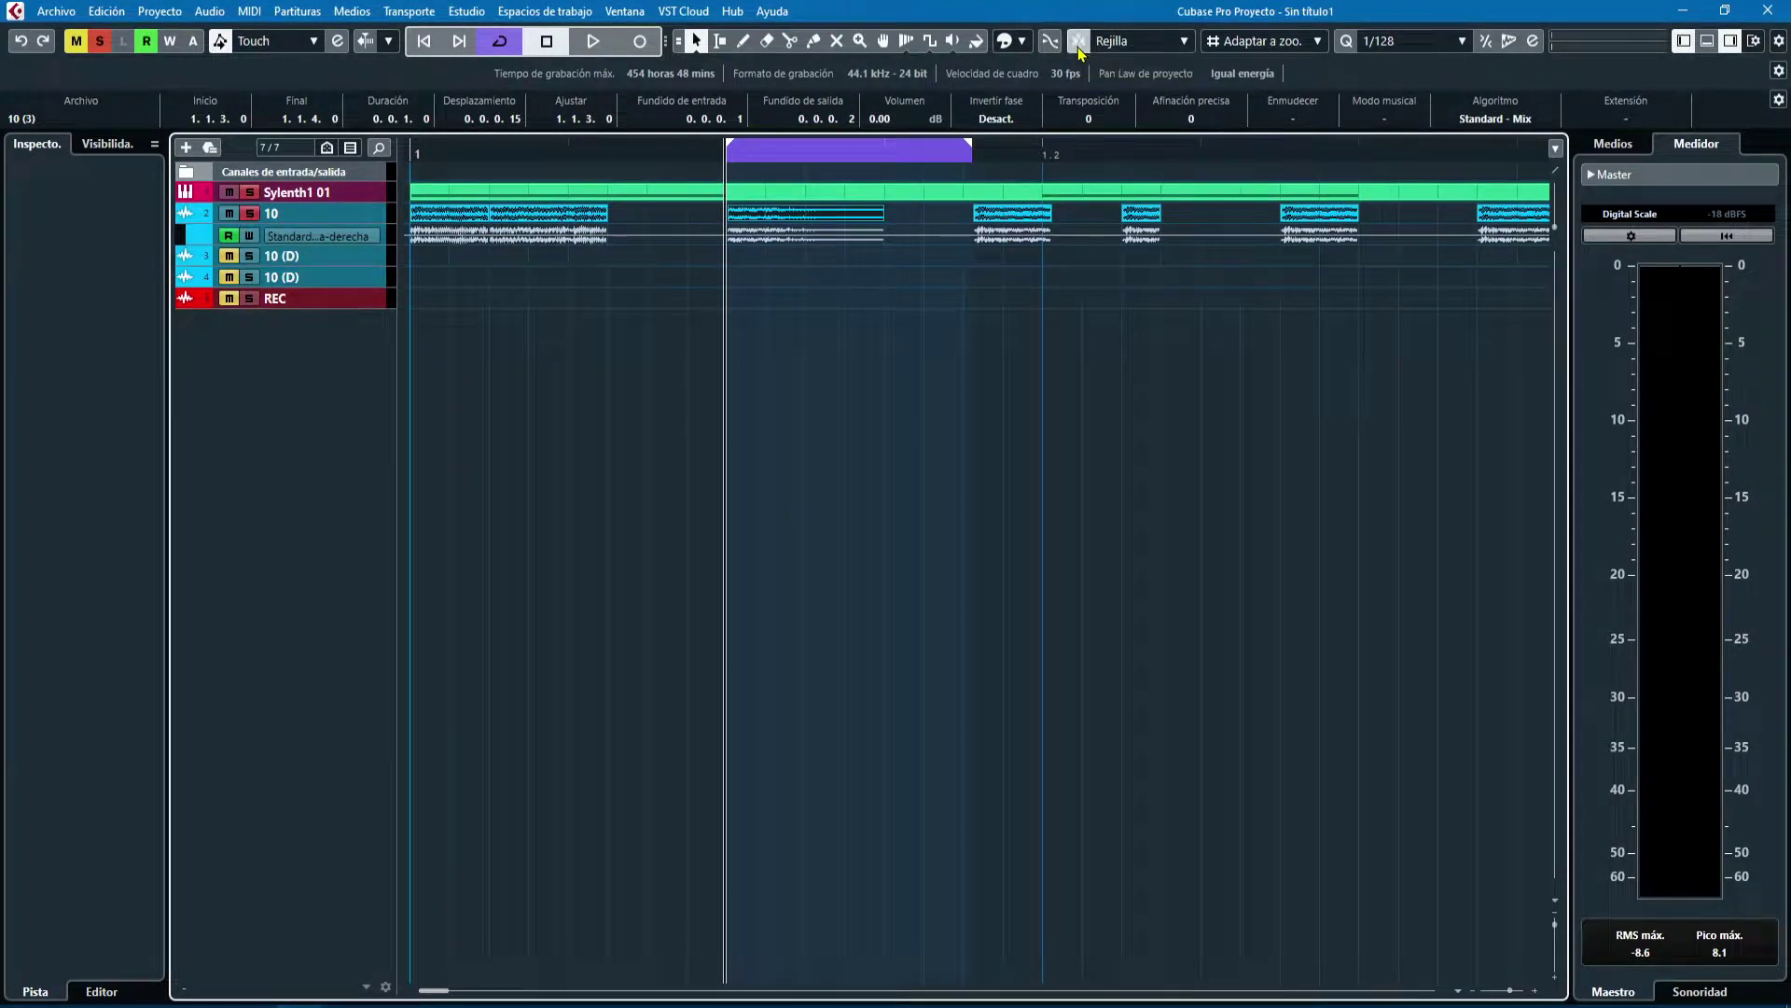
pyautogui.click(362, 237)
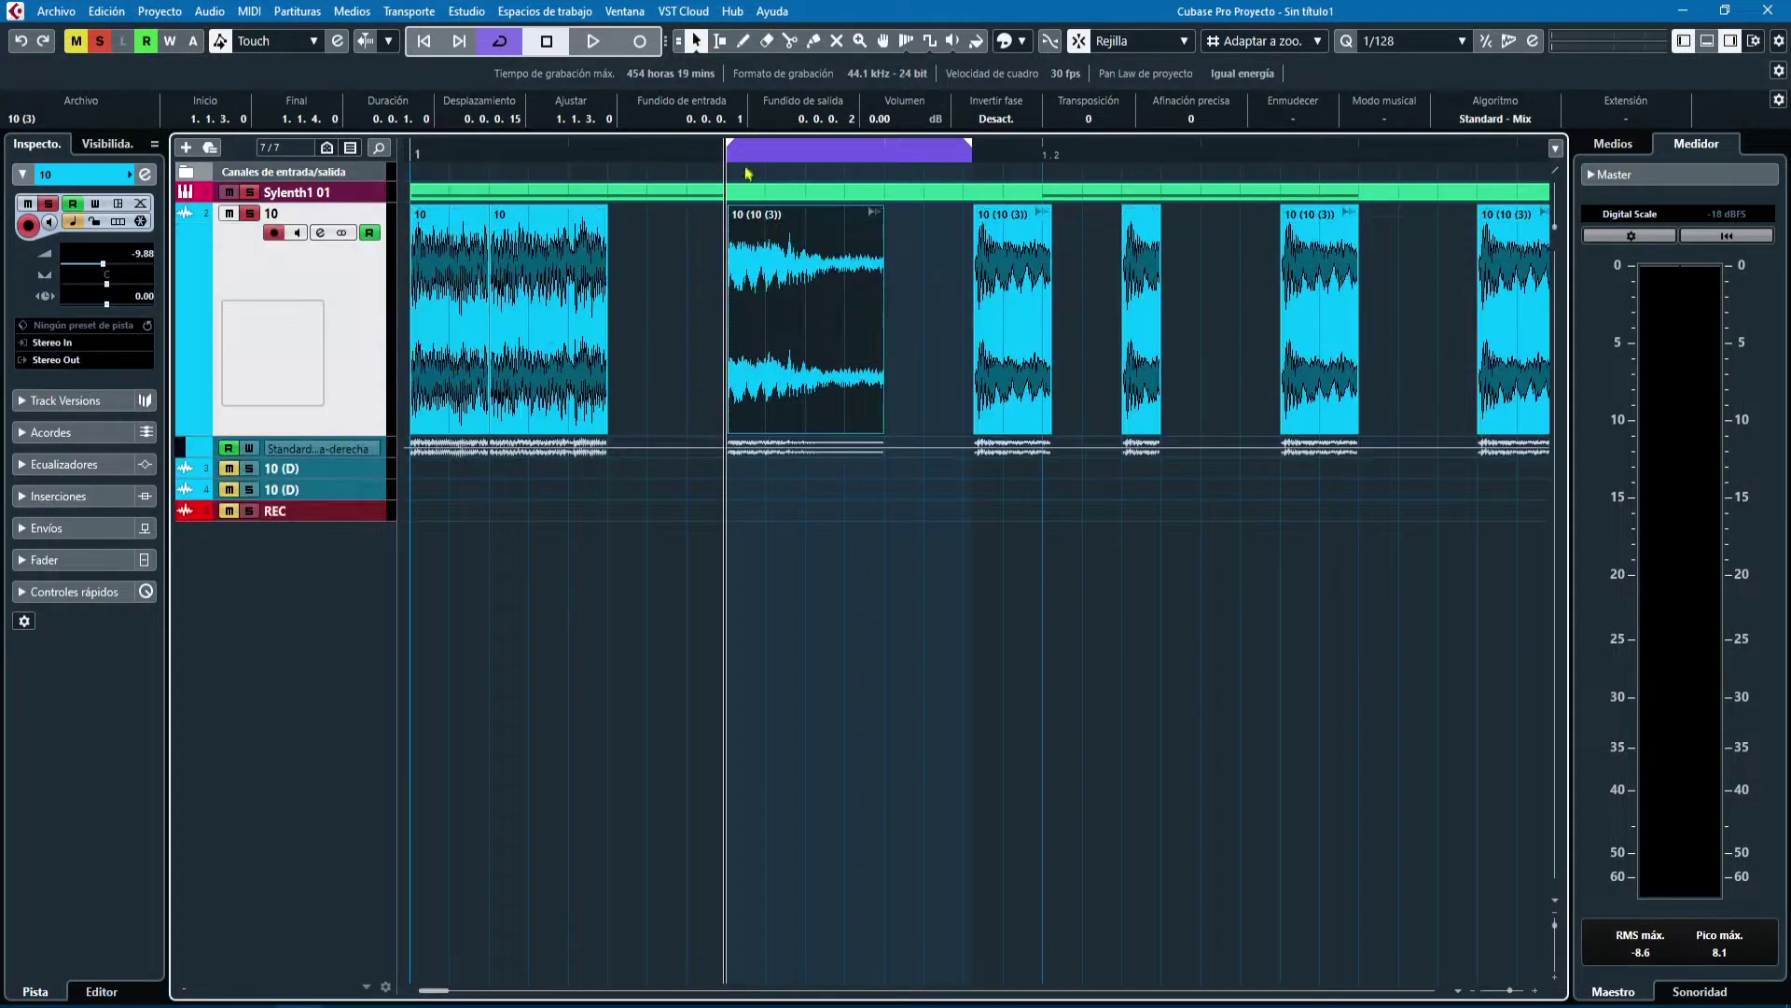
pyautogui.press('h')
pyautogui.press('h')
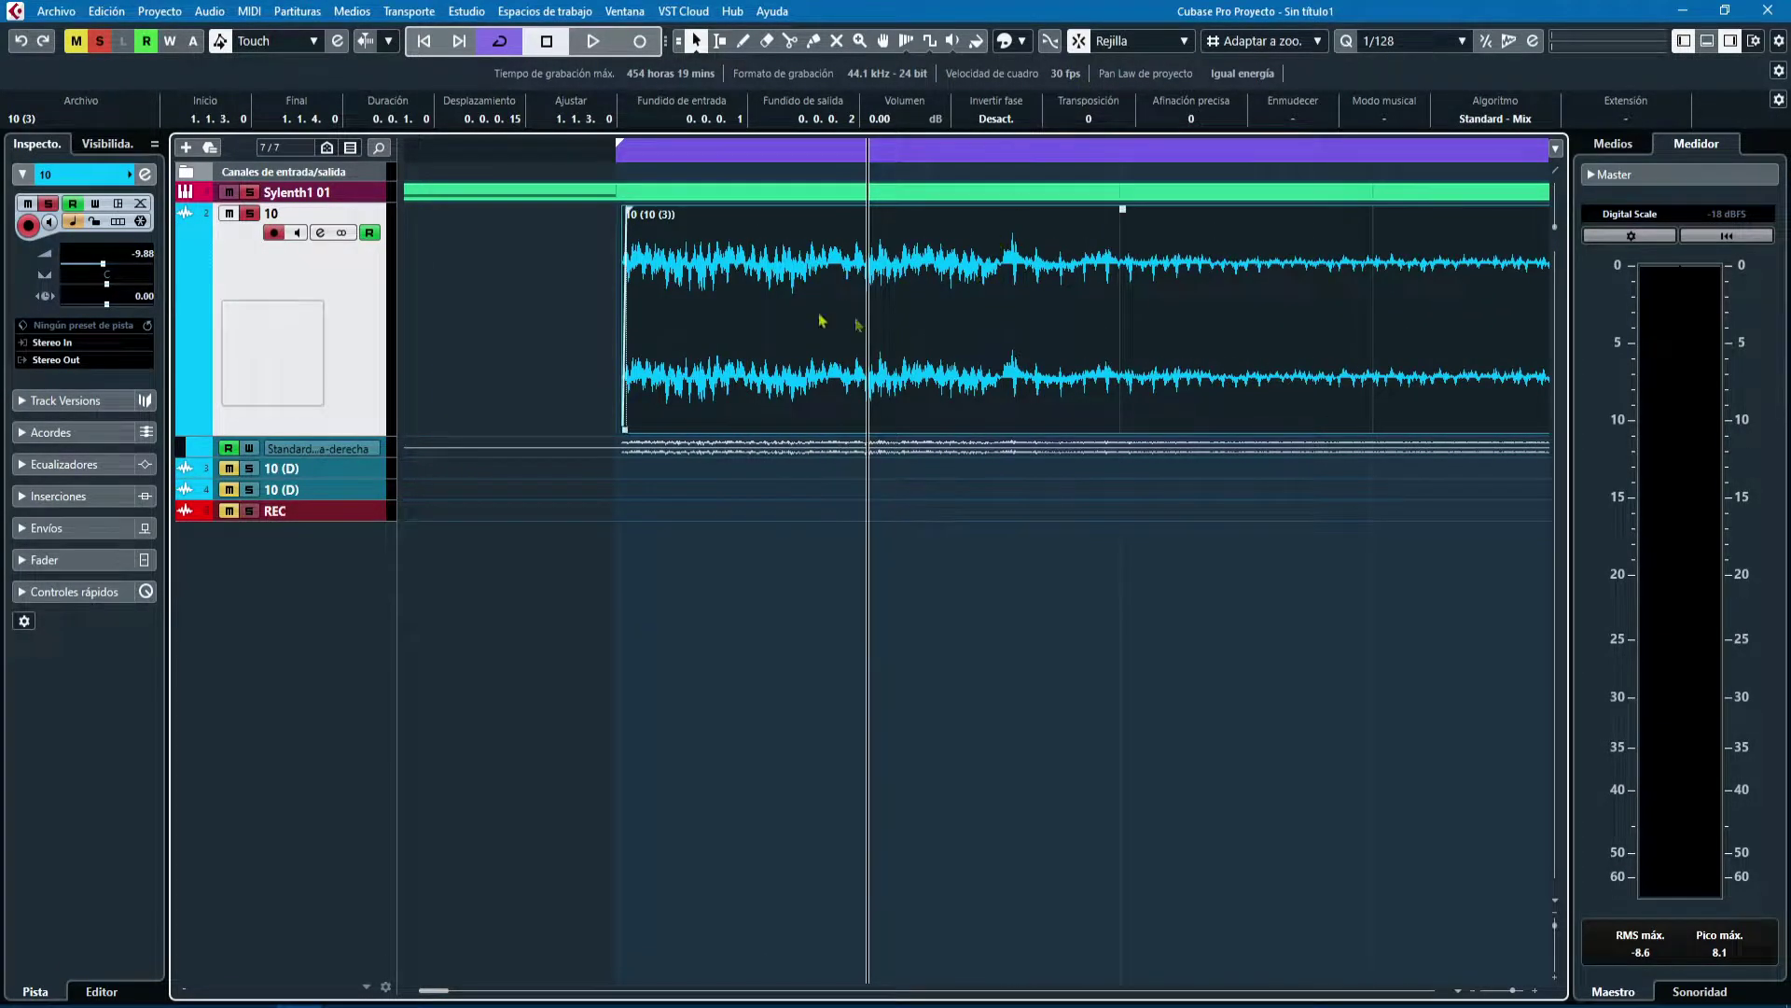
pyautogui.press('g')
pyautogui.press('g')
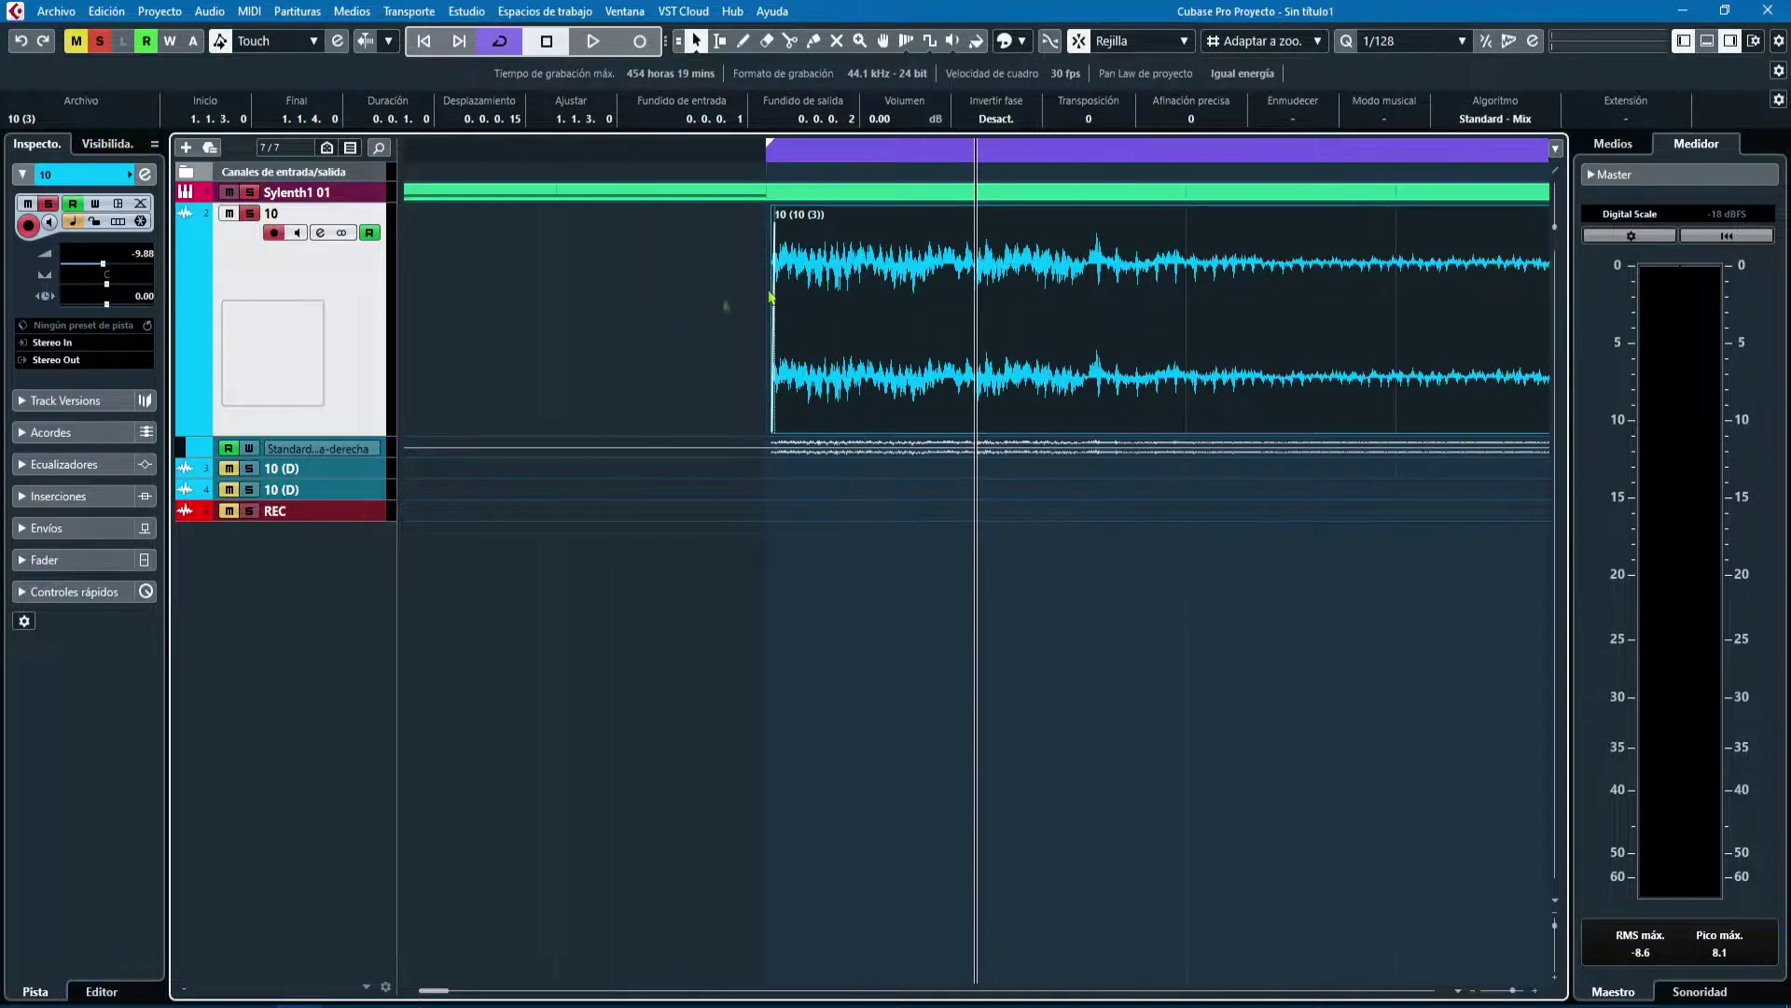
pyautogui.moveTo(977, 302)
pyautogui.mouseDown()
pyautogui.moveTo(826, 298)
pyautogui.moveTo(975, 299)
pyautogui.mouseUp()
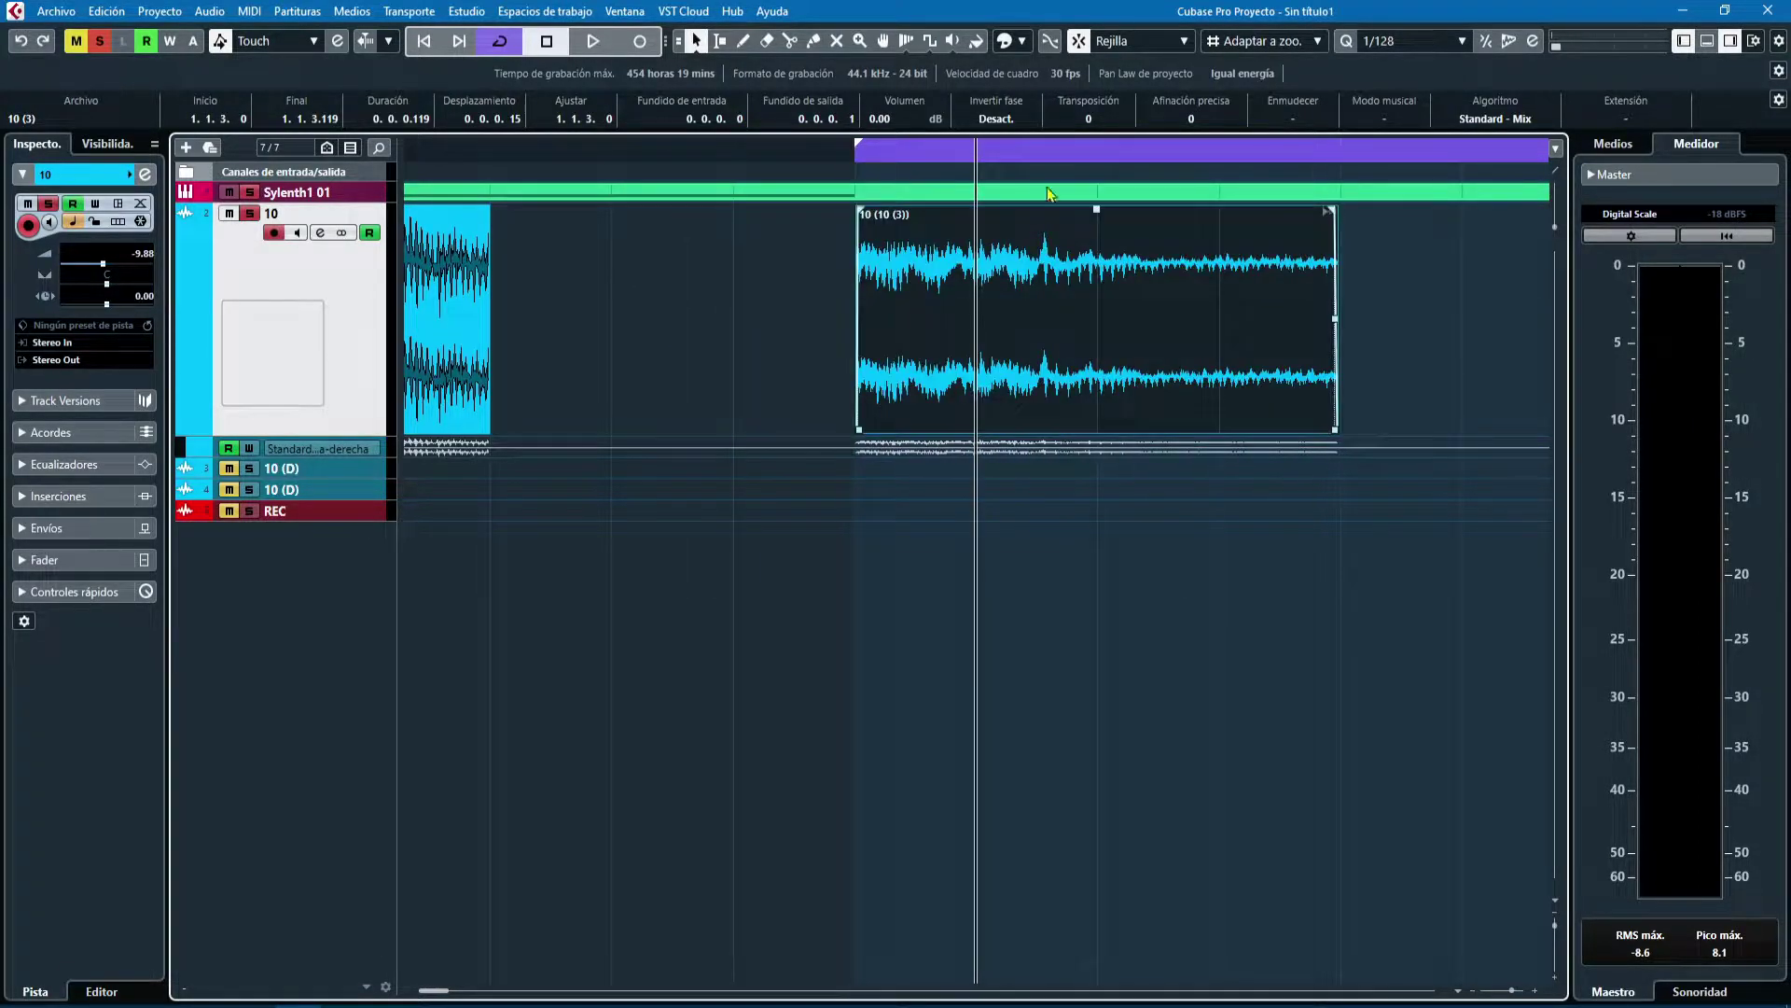
# - Switch snapping off, try shifting the clip freely to just before 1.1.3, and switch snapping back on
pyautogui.click(1080, 43)
pyautogui.moveTo(843, 172); pyautogui.dragTo(843, 216)
pyautogui.moveTo(1034, 310); pyautogui.dragTo(993, 327)
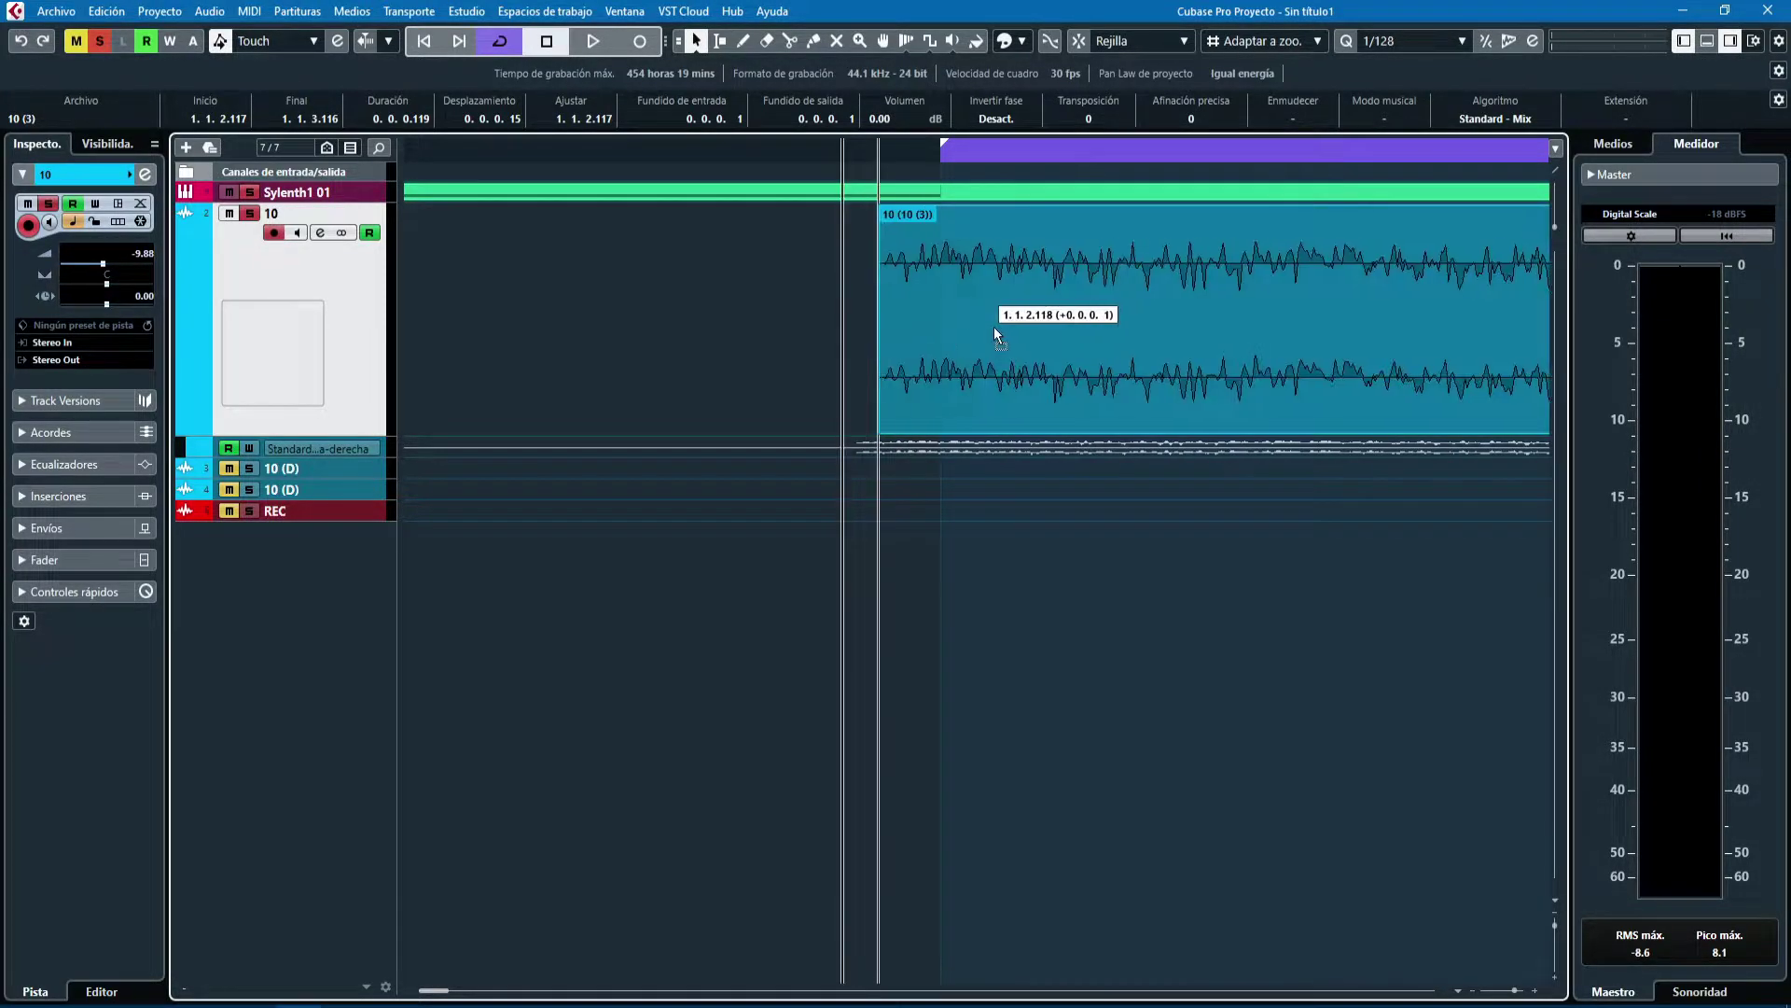
pyautogui.click(1079, 41)
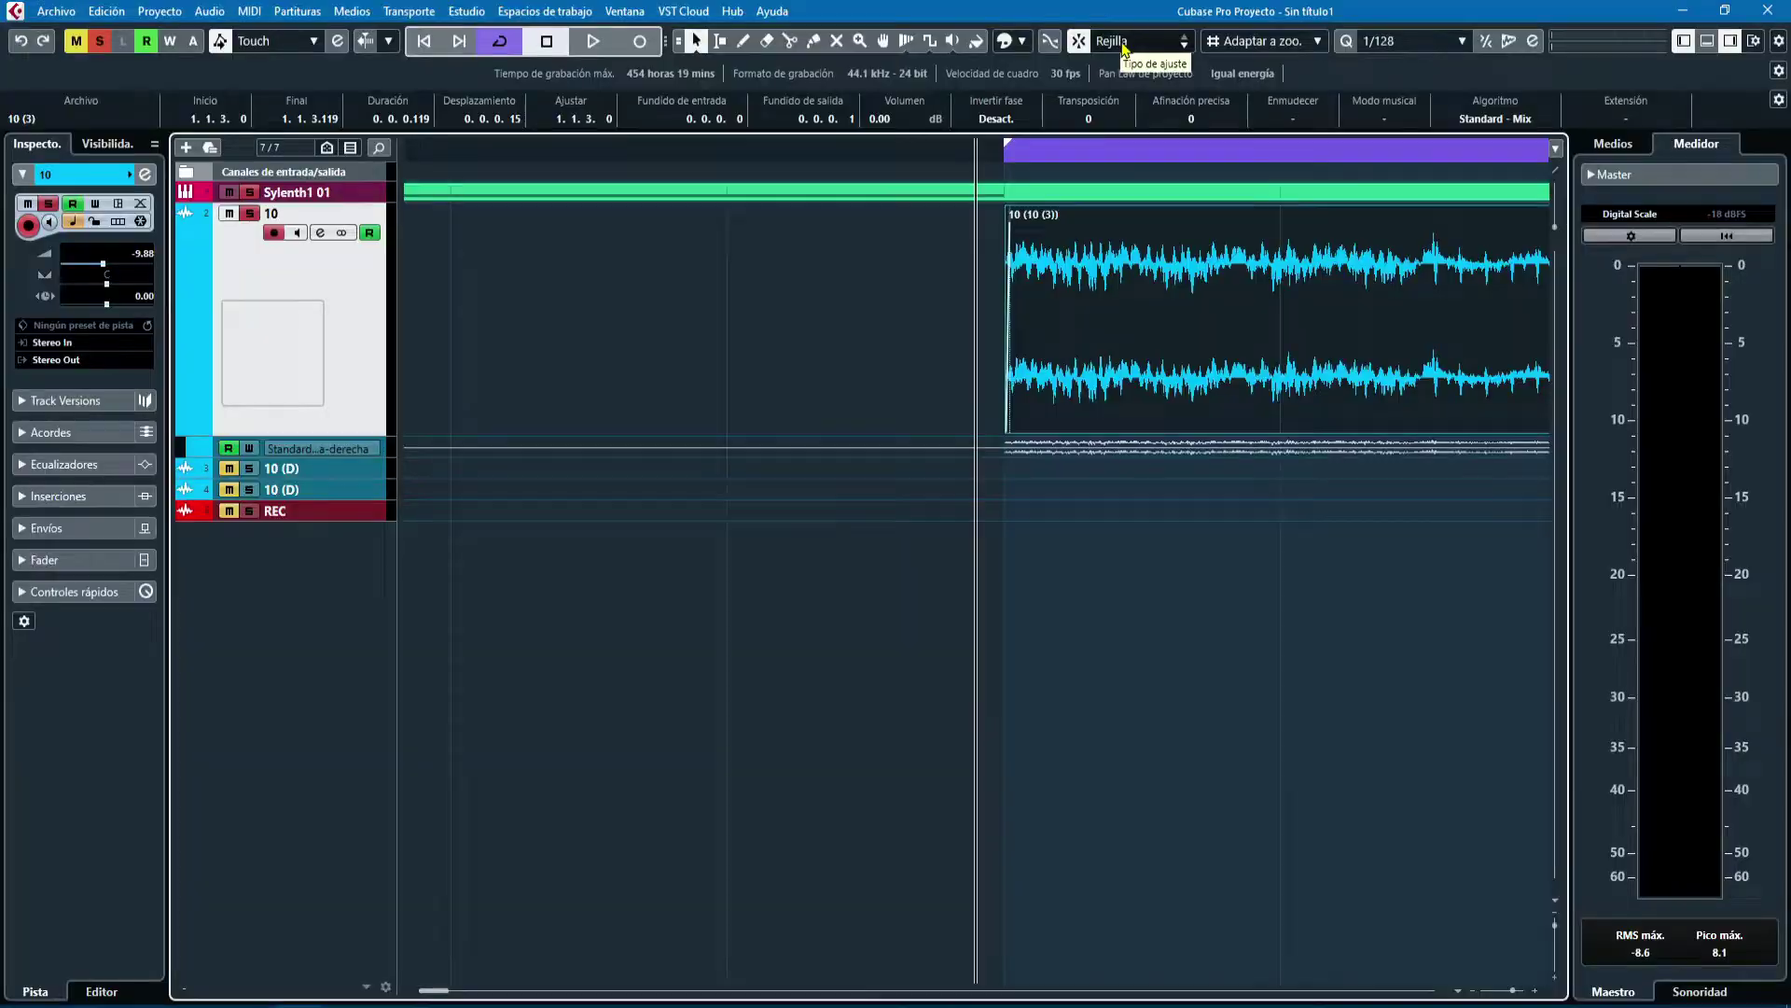
# - Set the snap type to Rejilla (grid)
pyautogui.click(1122, 45)
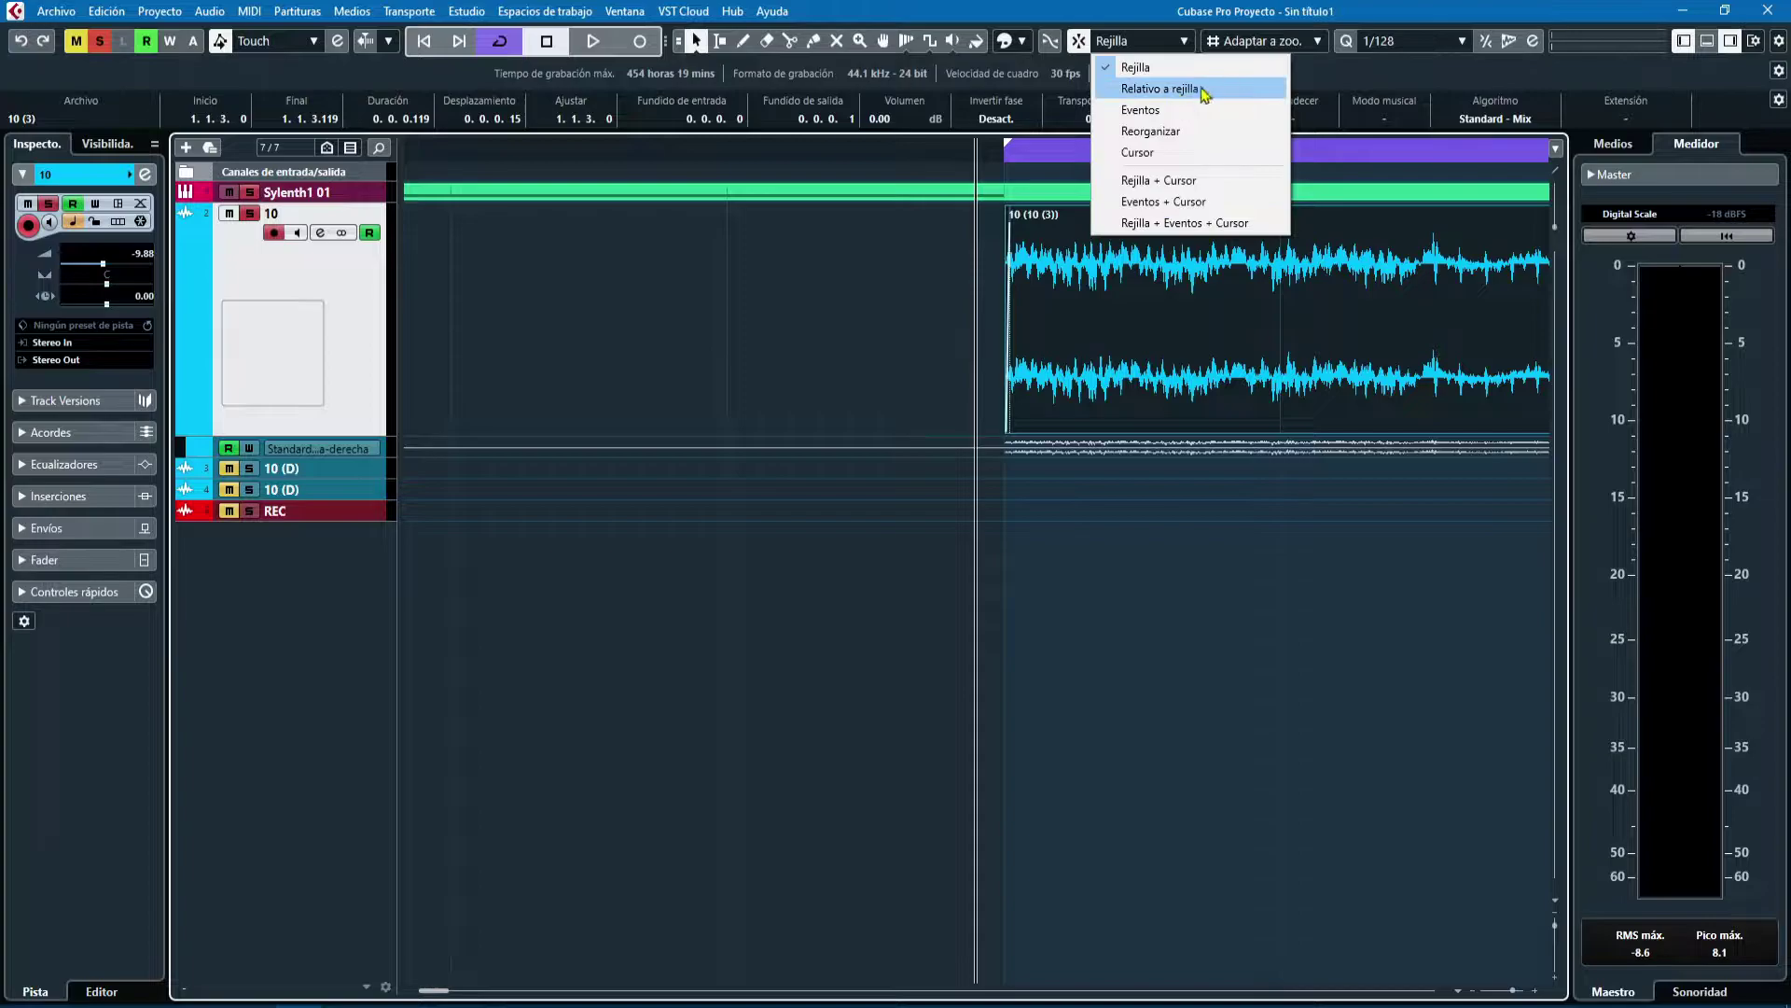
pyautogui.click(1177, 69)
pyautogui.press('g')
pyautogui.press('g')
pyautogui.press('g')
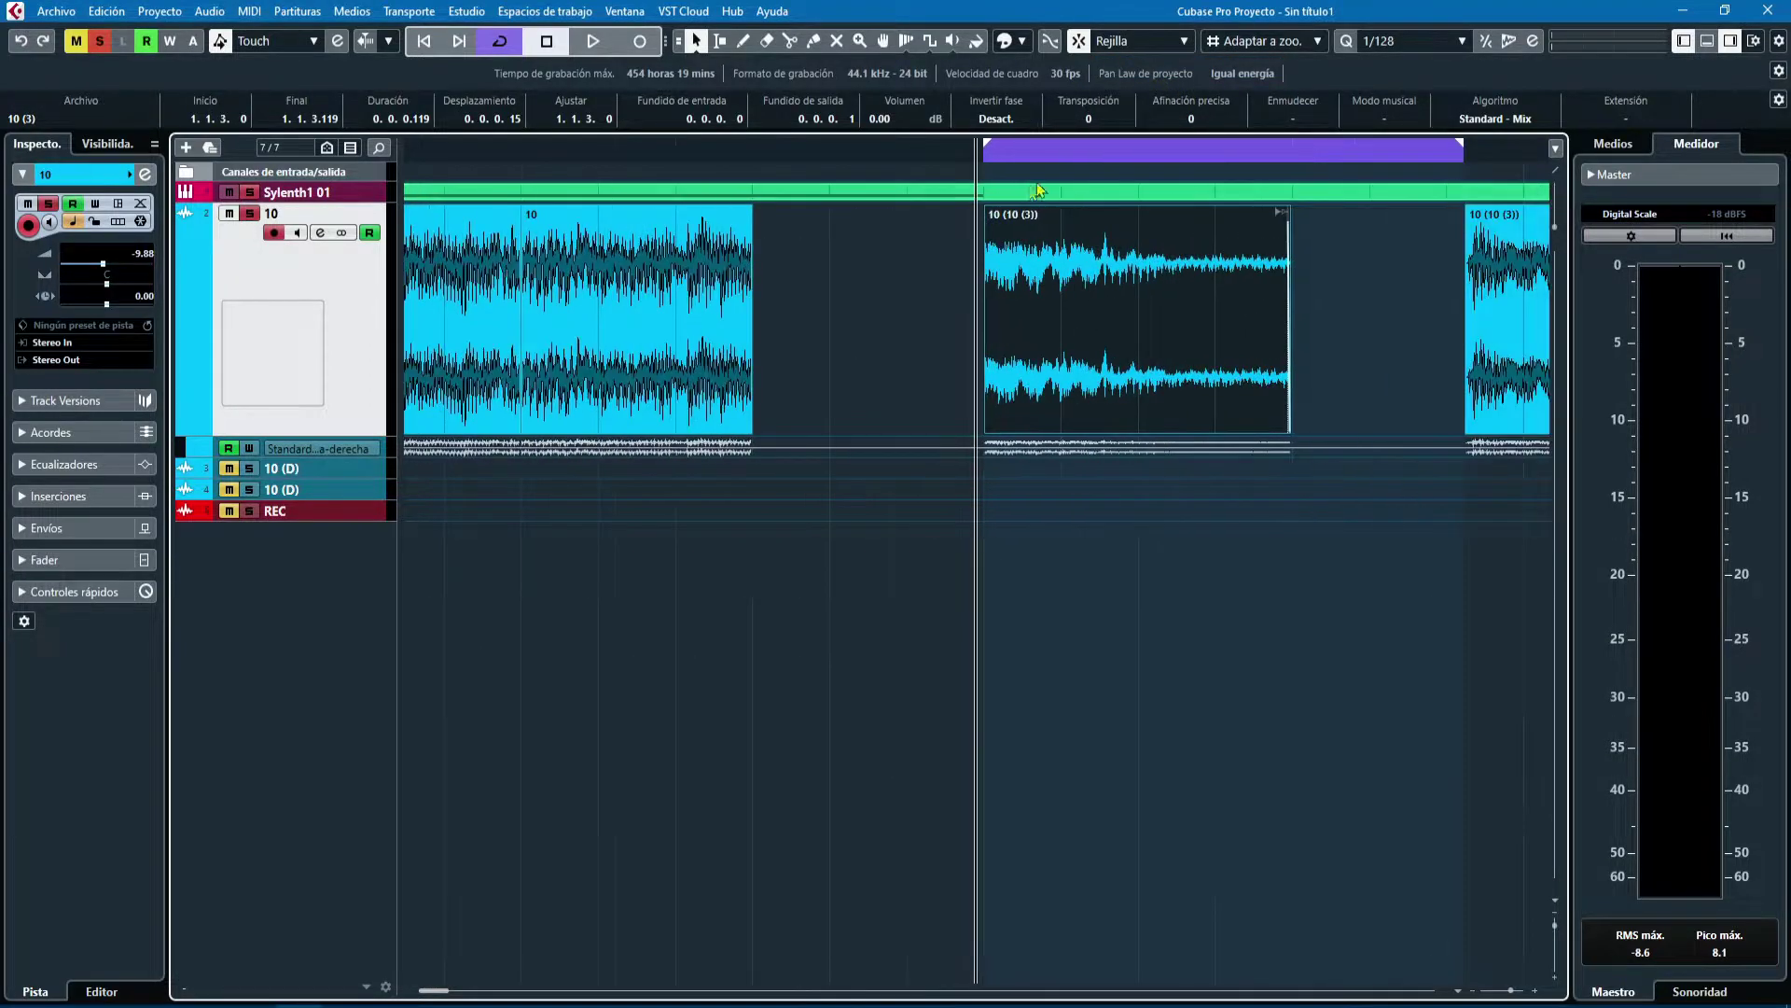
pyautogui.moveTo(1100, 162); pyautogui.dragTo(1095, 162)
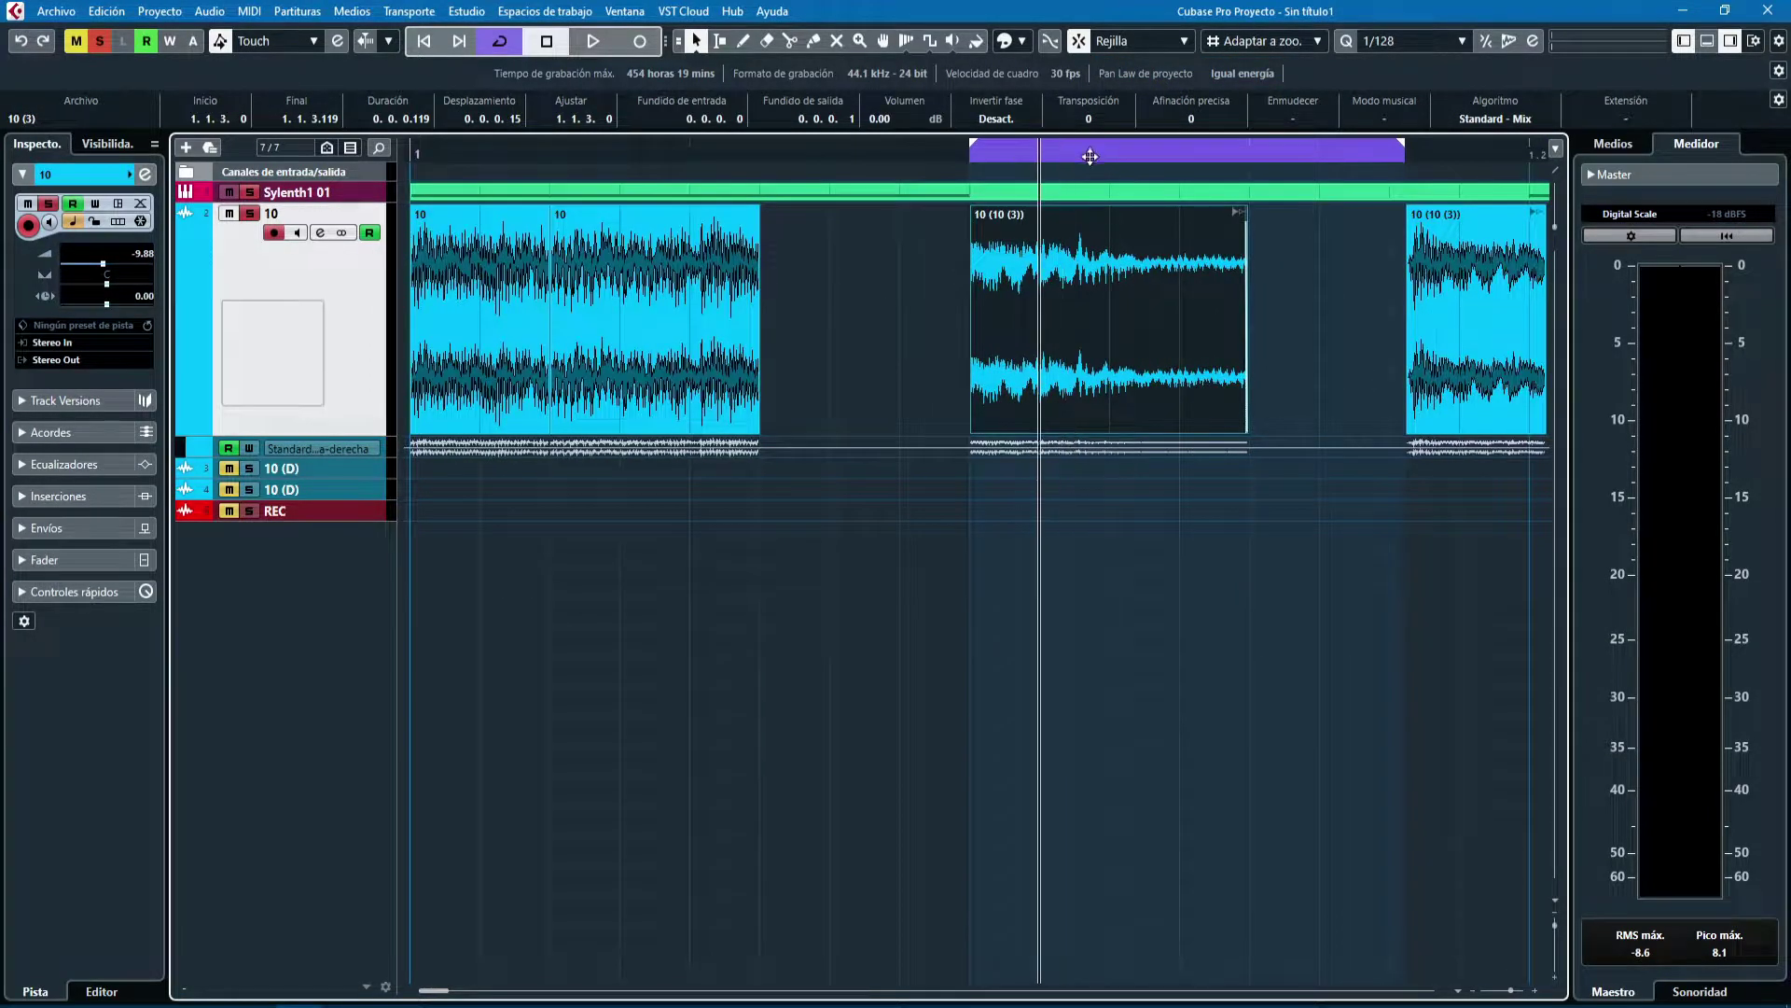
pyautogui.press('h')
pyautogui.press('h')
pyautogui.press('h')
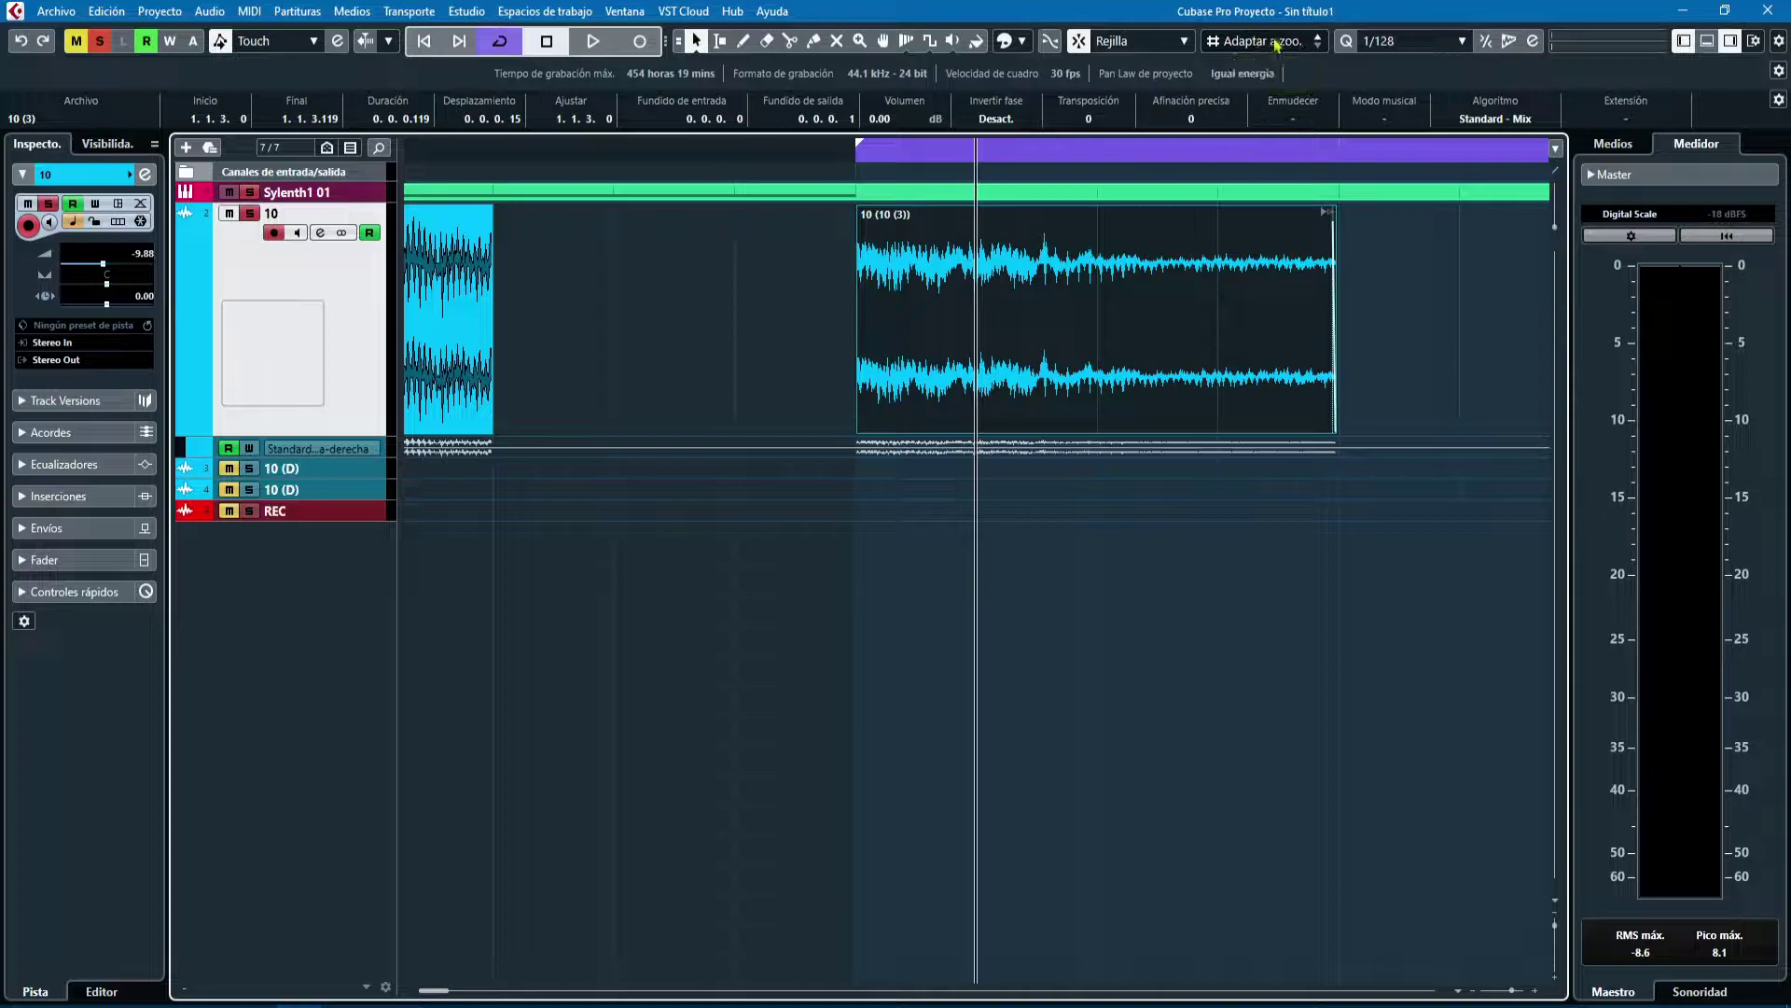
# - Set the grid type to Adaptar a zoom and deselect the clip
pyautogui.click(1246, 49)
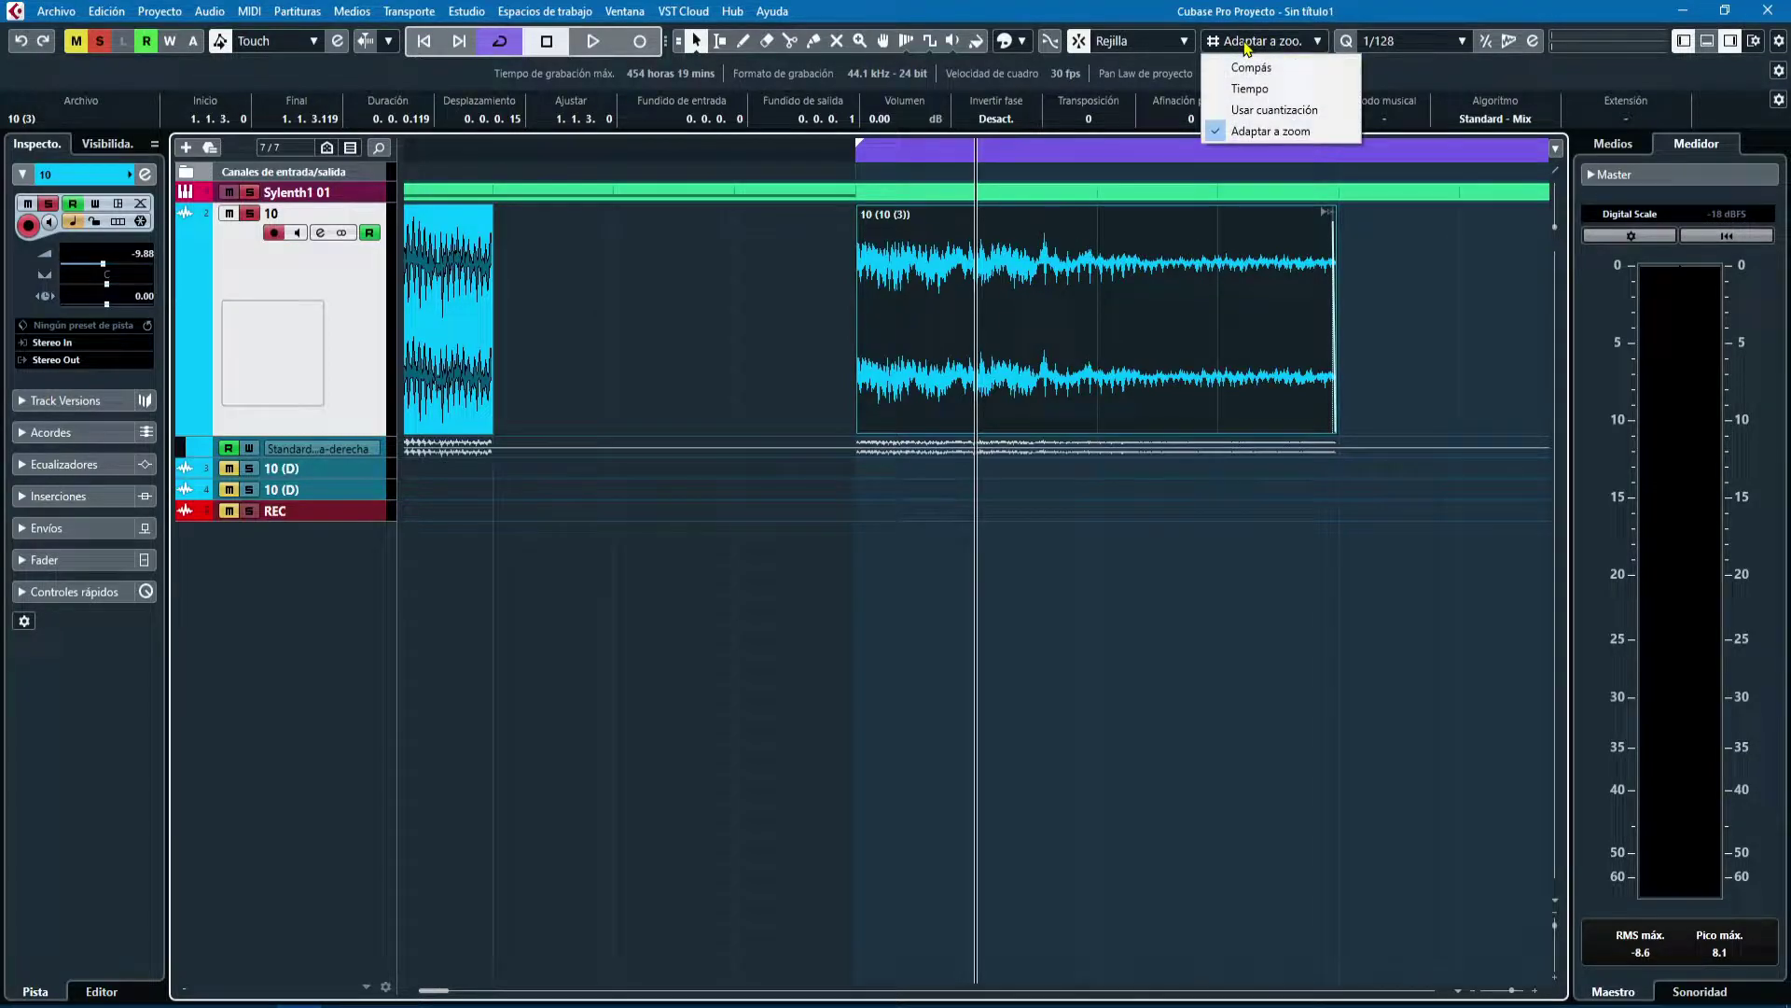
pyautogui.click(1270, 138)
pyautogui.click(772, 337)
# - Examine how the grid divisions of the project change between wide and close zoom levels
pyautogui.press('g')
pyautogui.press('g')
pyautogui.press('g')
pyautogui.press('g')
pyautogui.press('g')
pyautogui.press('g')
pyautogui.press('g')
pyautogui.press('g')
pyautogui.press('g')
pyautogui.press('g')
pyautogui.press('g')
pyautogui.press('g')
pyautogui.press('g')
pyautogui.press('g')
pyautogui.press('g')
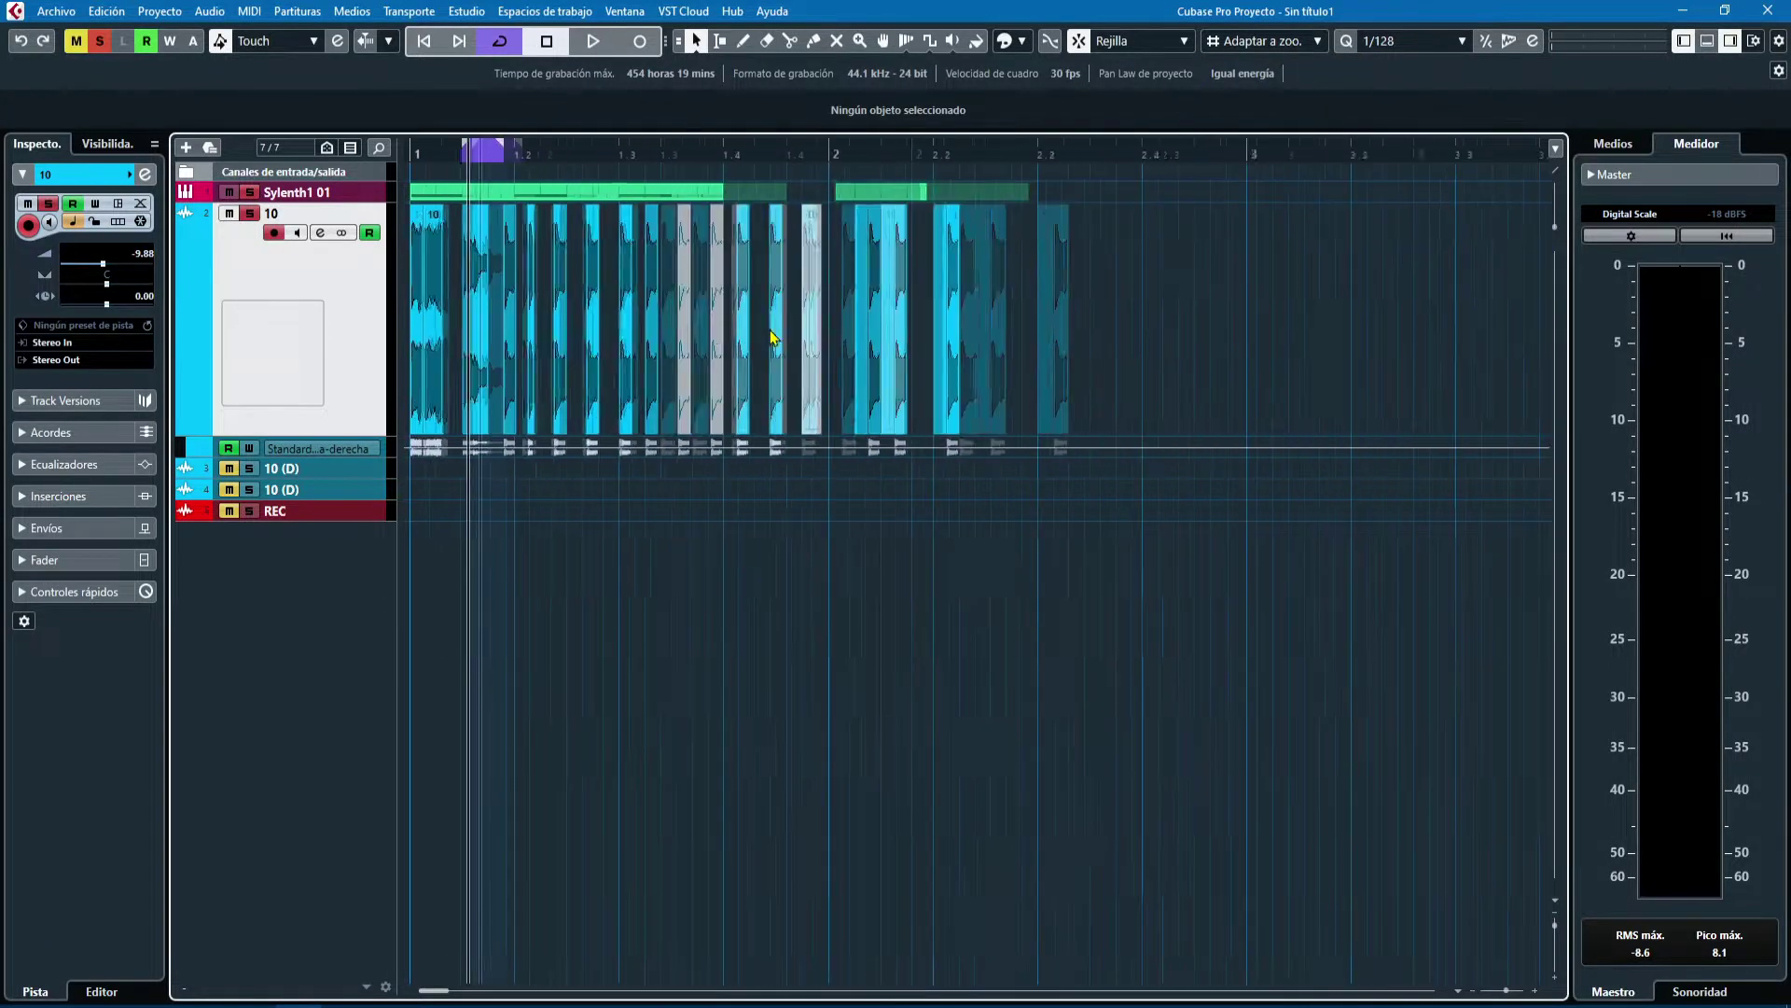
pyautogui.press('h')
pyautogui.press('h')
pyautogui.press('h')
pyautogui.press('h')
pyautogui.press('h')
pyautogui.press('h')
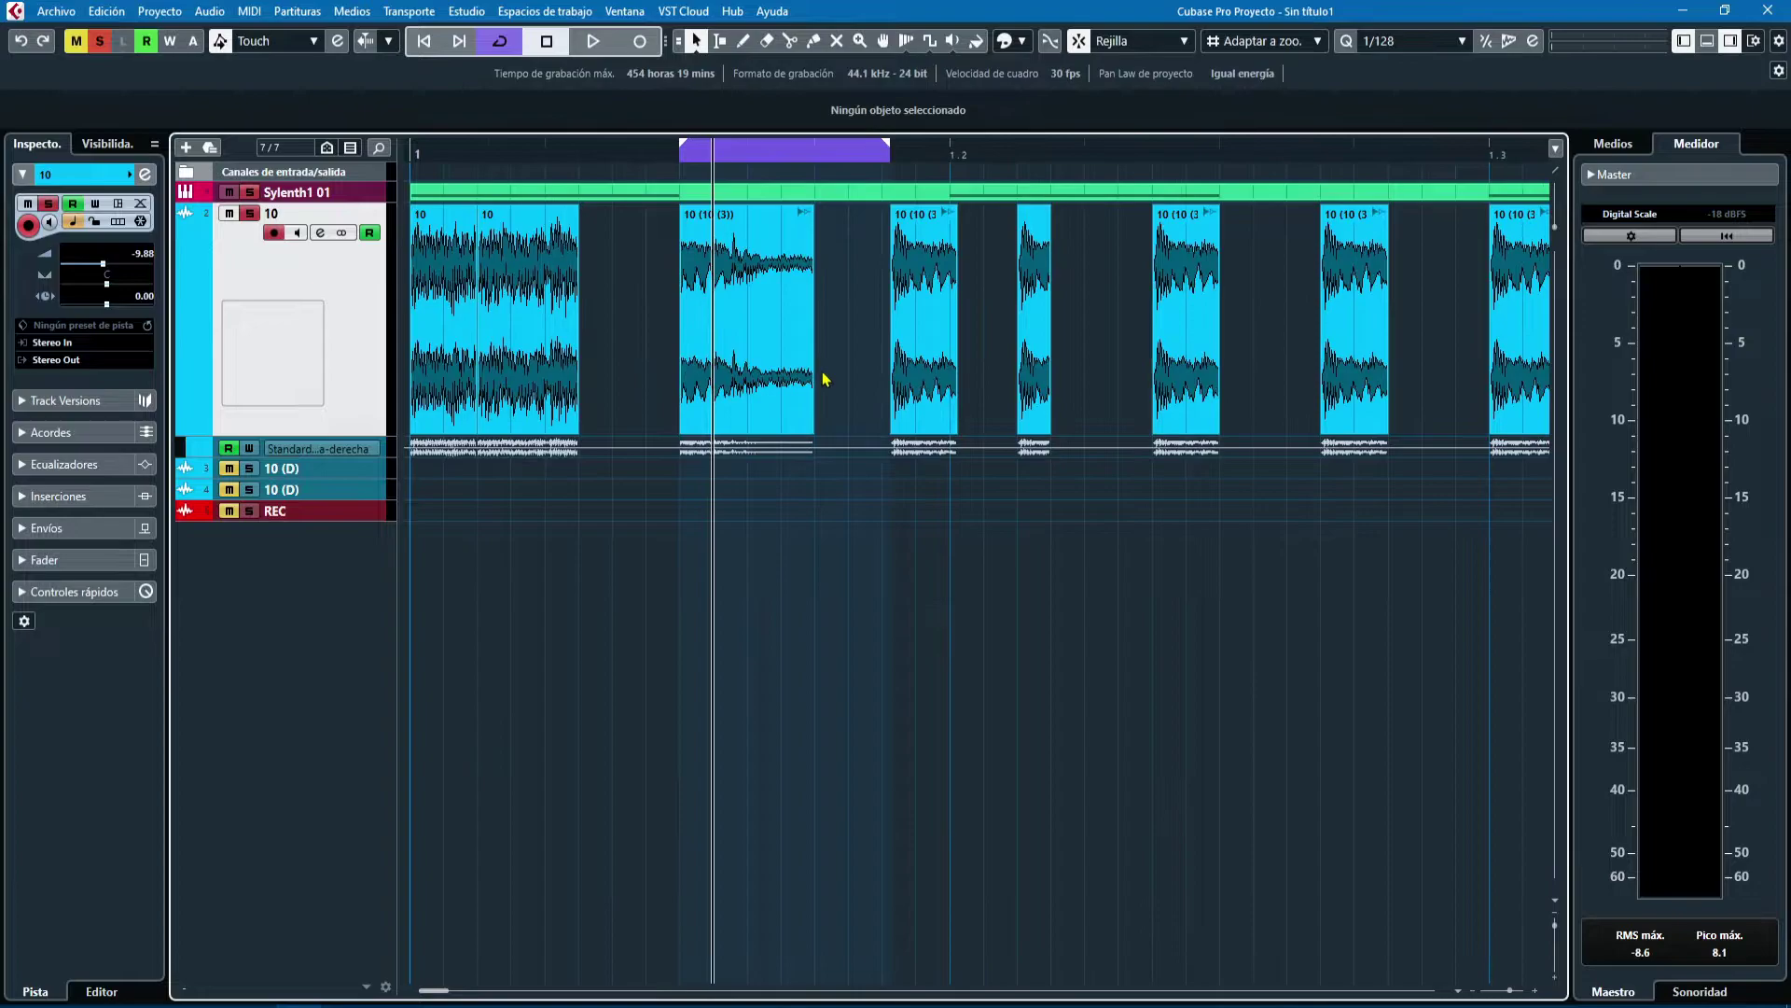
pyautogui.press('g')
pyautogui.press('g')
pyautogui.press('g')
pyautogui.press('g')
pyautogui.press('g')
# - Move the last clip on track 10 to position 2.3.1.0
pyautogui.scroll(3, 688, 243)
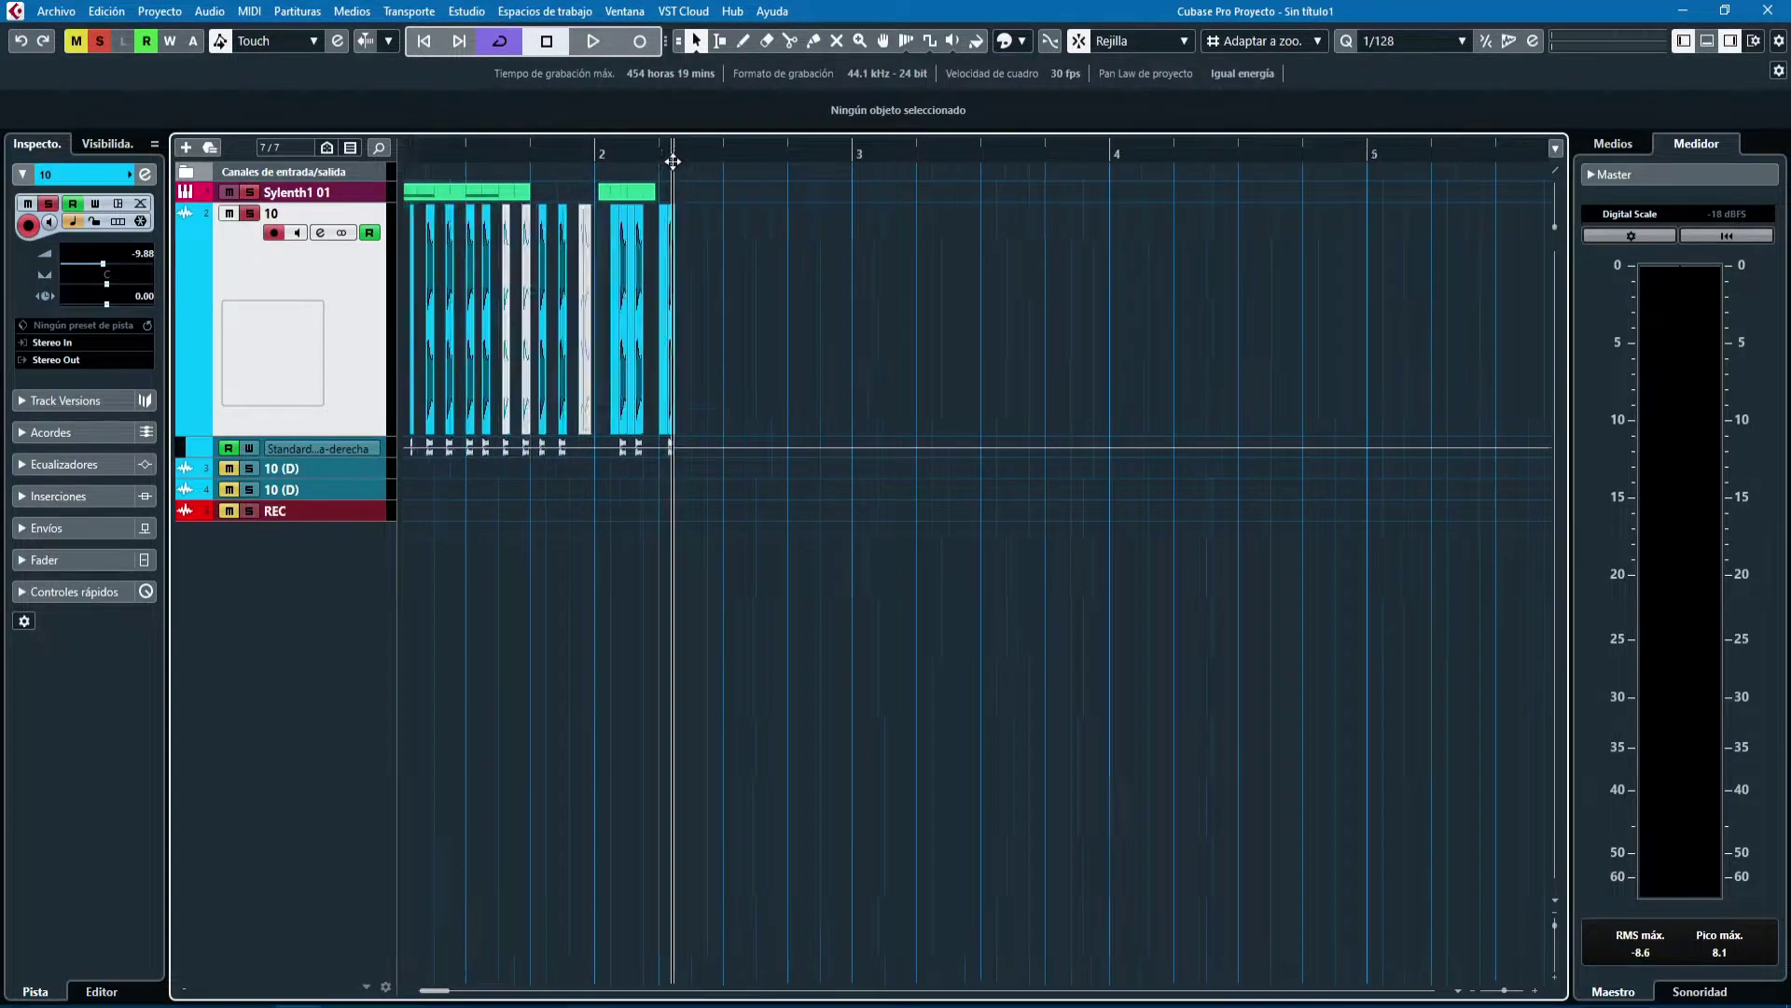
pyautogui.click(670, 277)
pyautogui.moveTo(674, 281); pyautogui.dragTo(785, 287)
# - Move the last clip on track 10 to the start of bar 3, using the coarser grid of a wider zoom
pyautogui.press('g')
pyautogui.press('g')
pyautogui.press('g')
pyautogui.press('g')
pyautogui.press('g')
pyautogui.press('g')
pyautogui.press('g')
pyautogui.press('g')
pyautogui.press('g')
pyautogui.press('g')
pyautogui.press('g')
pyautogui.press('g')
pyautogui.press('g')
pyautogui.press('g')
pyautogui.press('g')
pyautogui.press('g')
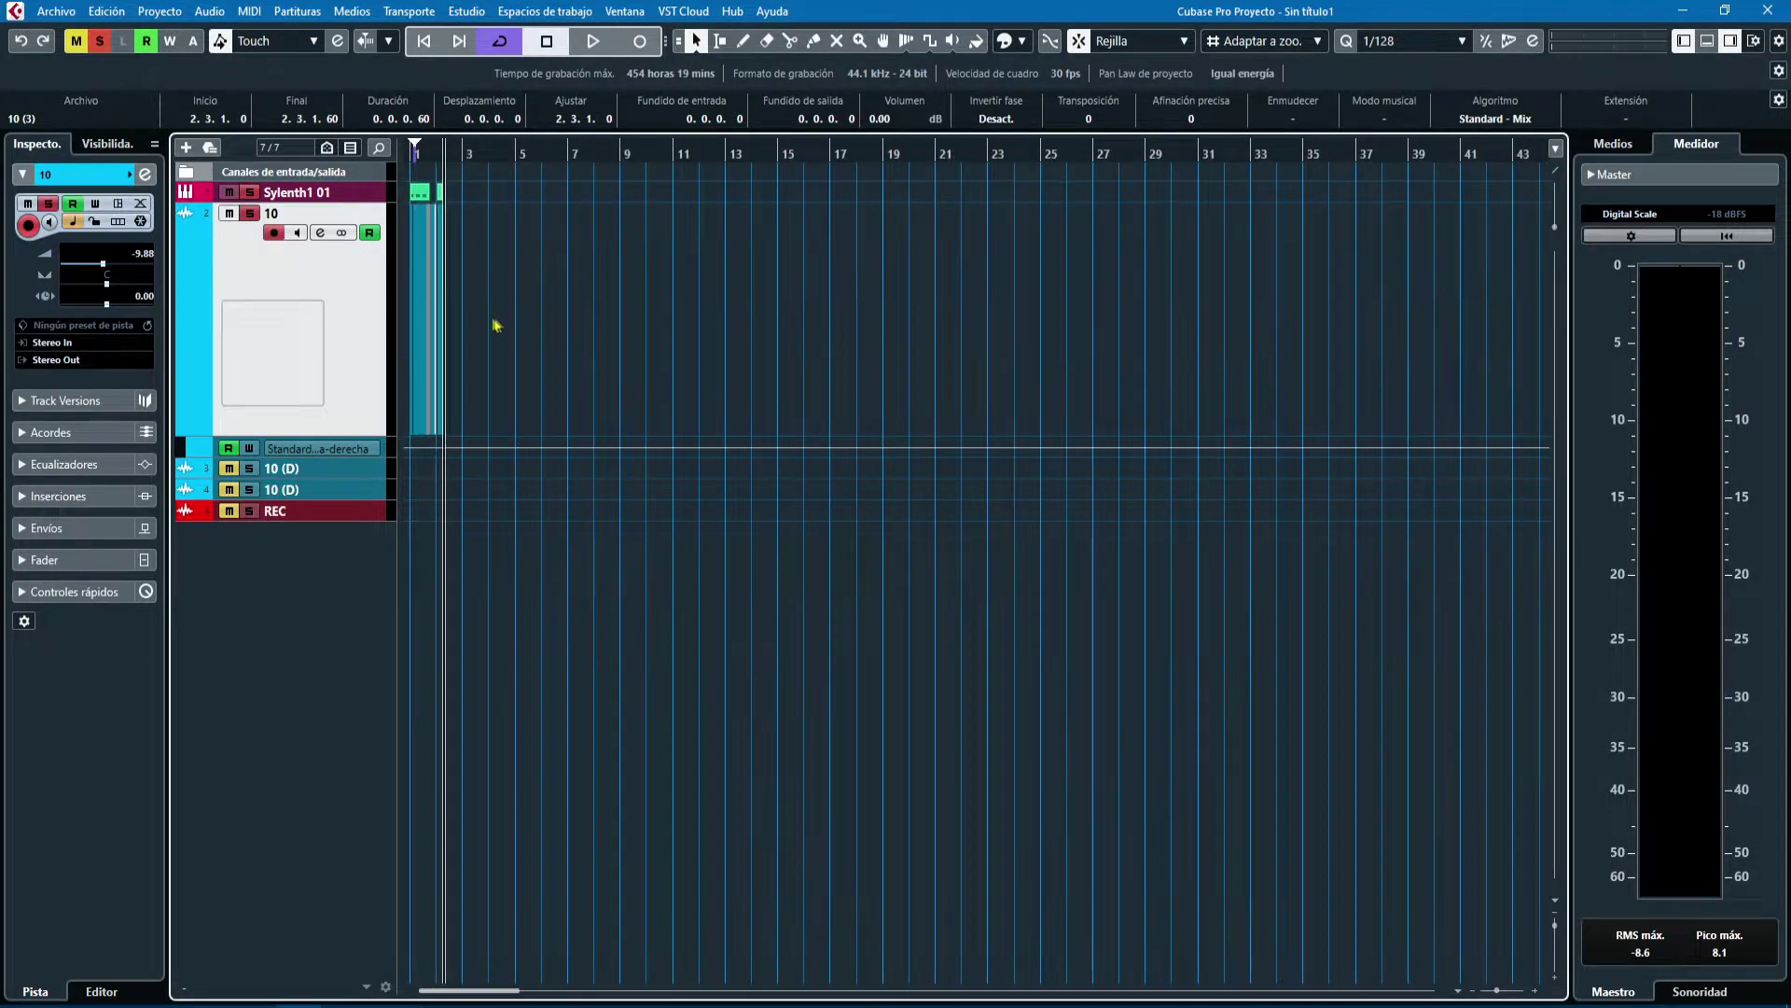
pyautogui.press('h')
pyautogui.press('h')
pyautogui.press('h')
pyautogui.press('h')
pyautogui.press('h')
pyautogui.press('h')
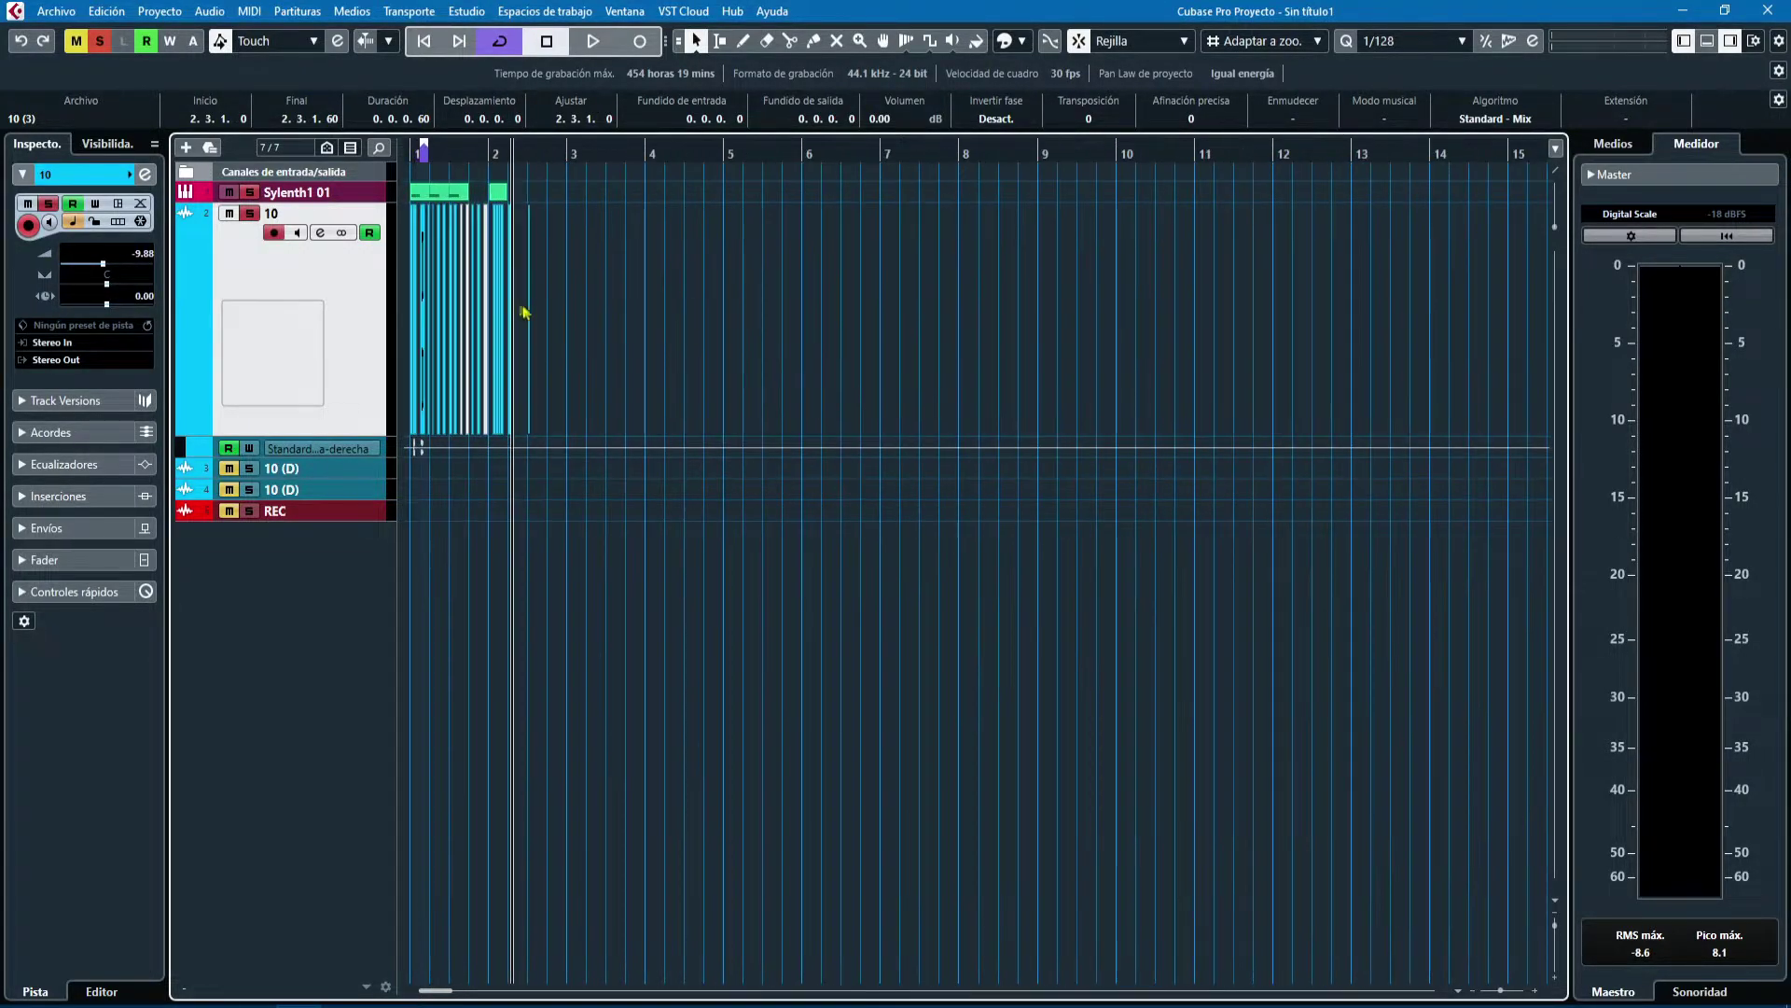
pyautogui.moveTo(543, 308)
pyautogui.mouseDown()
pyautogui.moveTo(785, 308)
pyautogui.moveTo(571, 305)
pyautogui.mouseUp()
# - Set the grid type to Usar cuantización and the quantize value to 1/8
pyautogui.moveTo(561, 156); pyautogui.dragTo(562, 223)
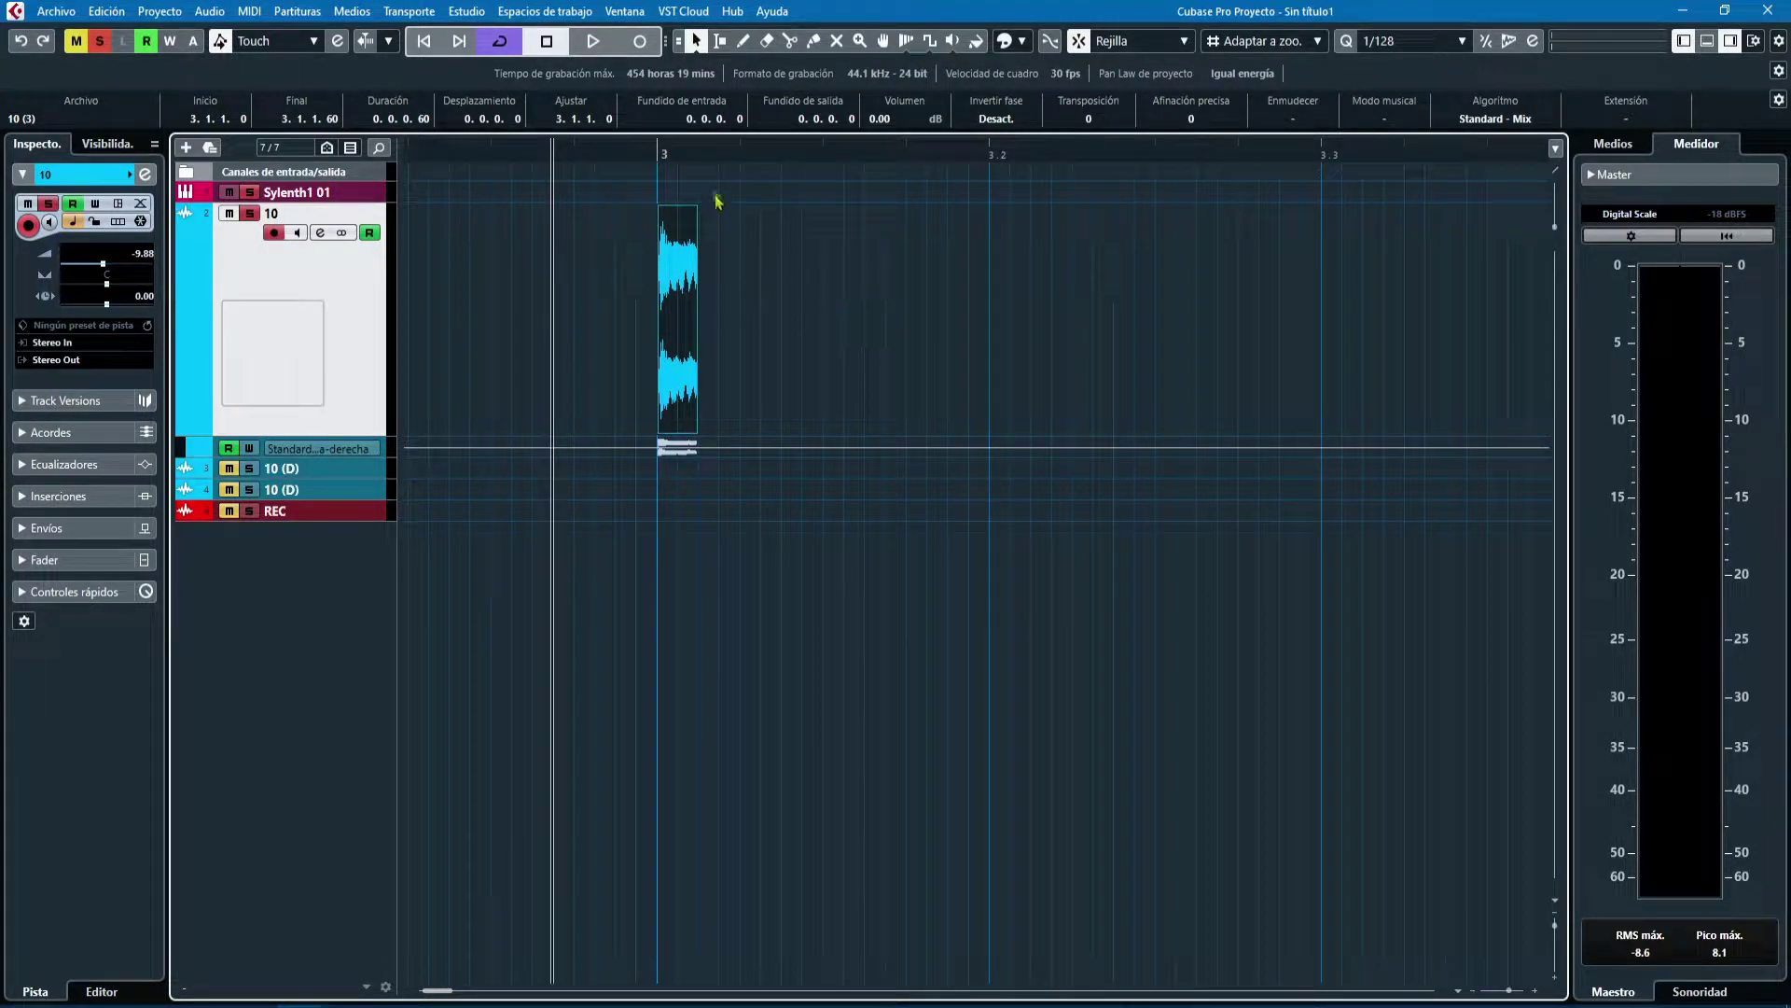
pyautogui.moveTo(650, 158); pyautogui.dragTo(649, 128)
pyautogui.click(1254, 47)
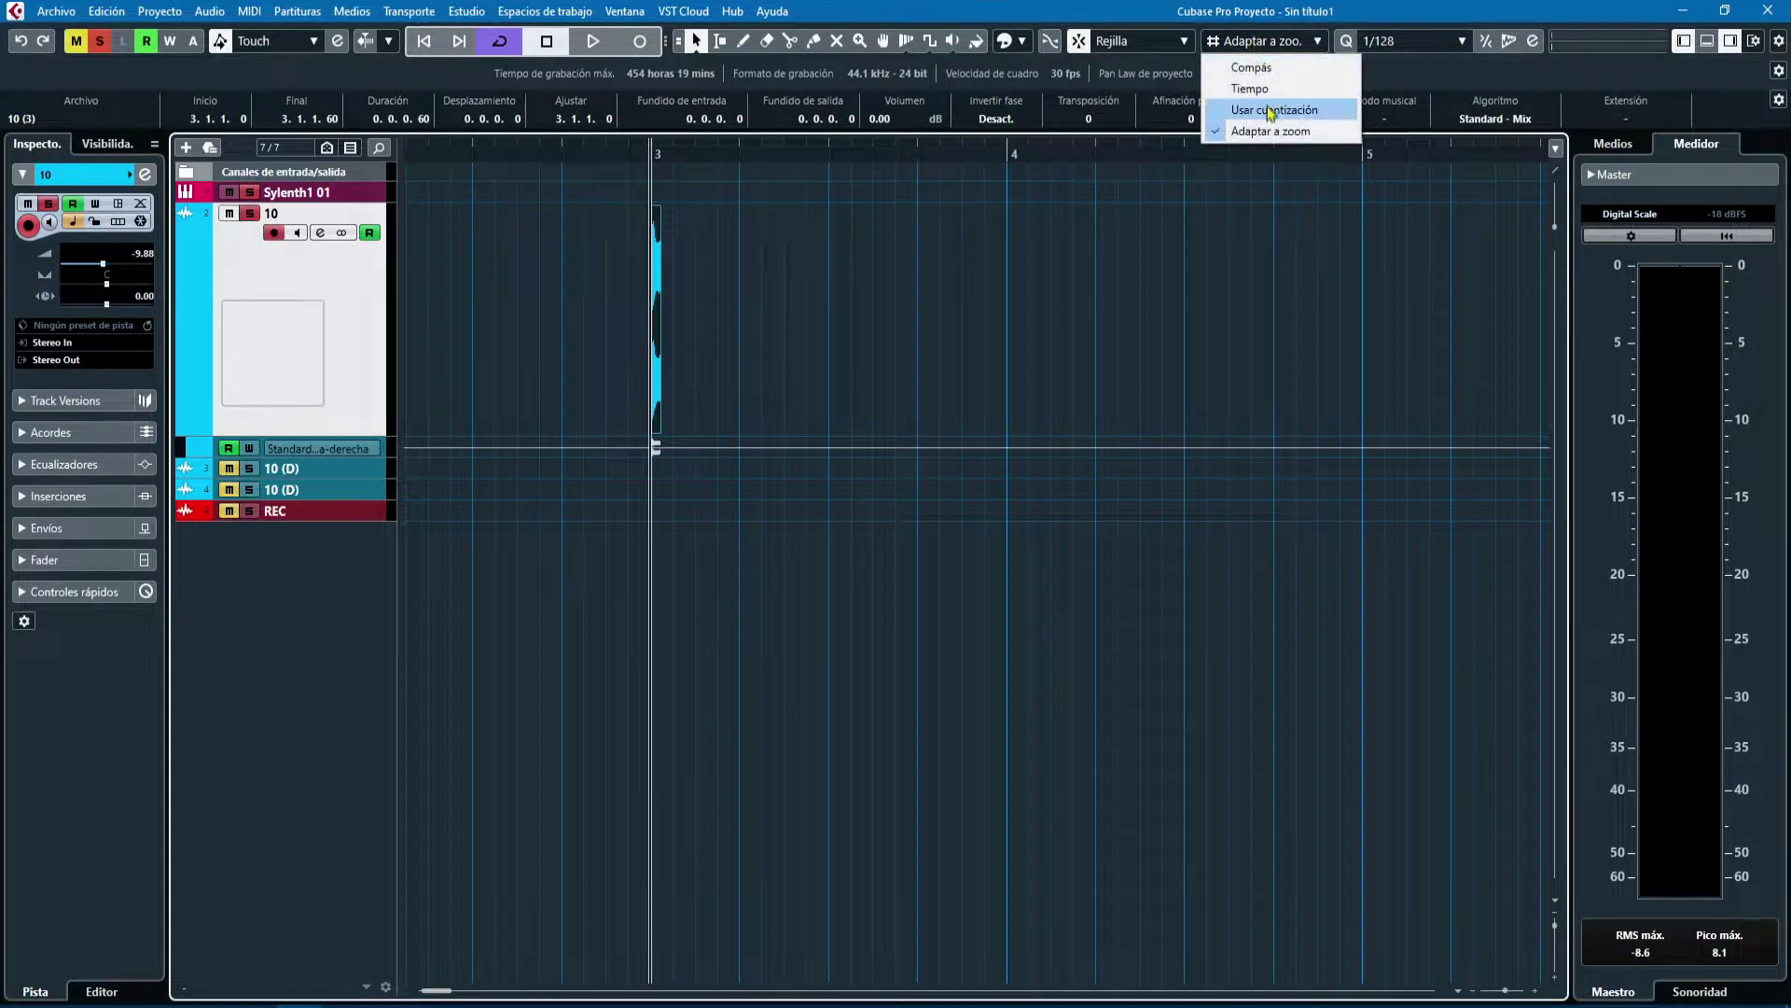
pyautogui.click(1270, 112)
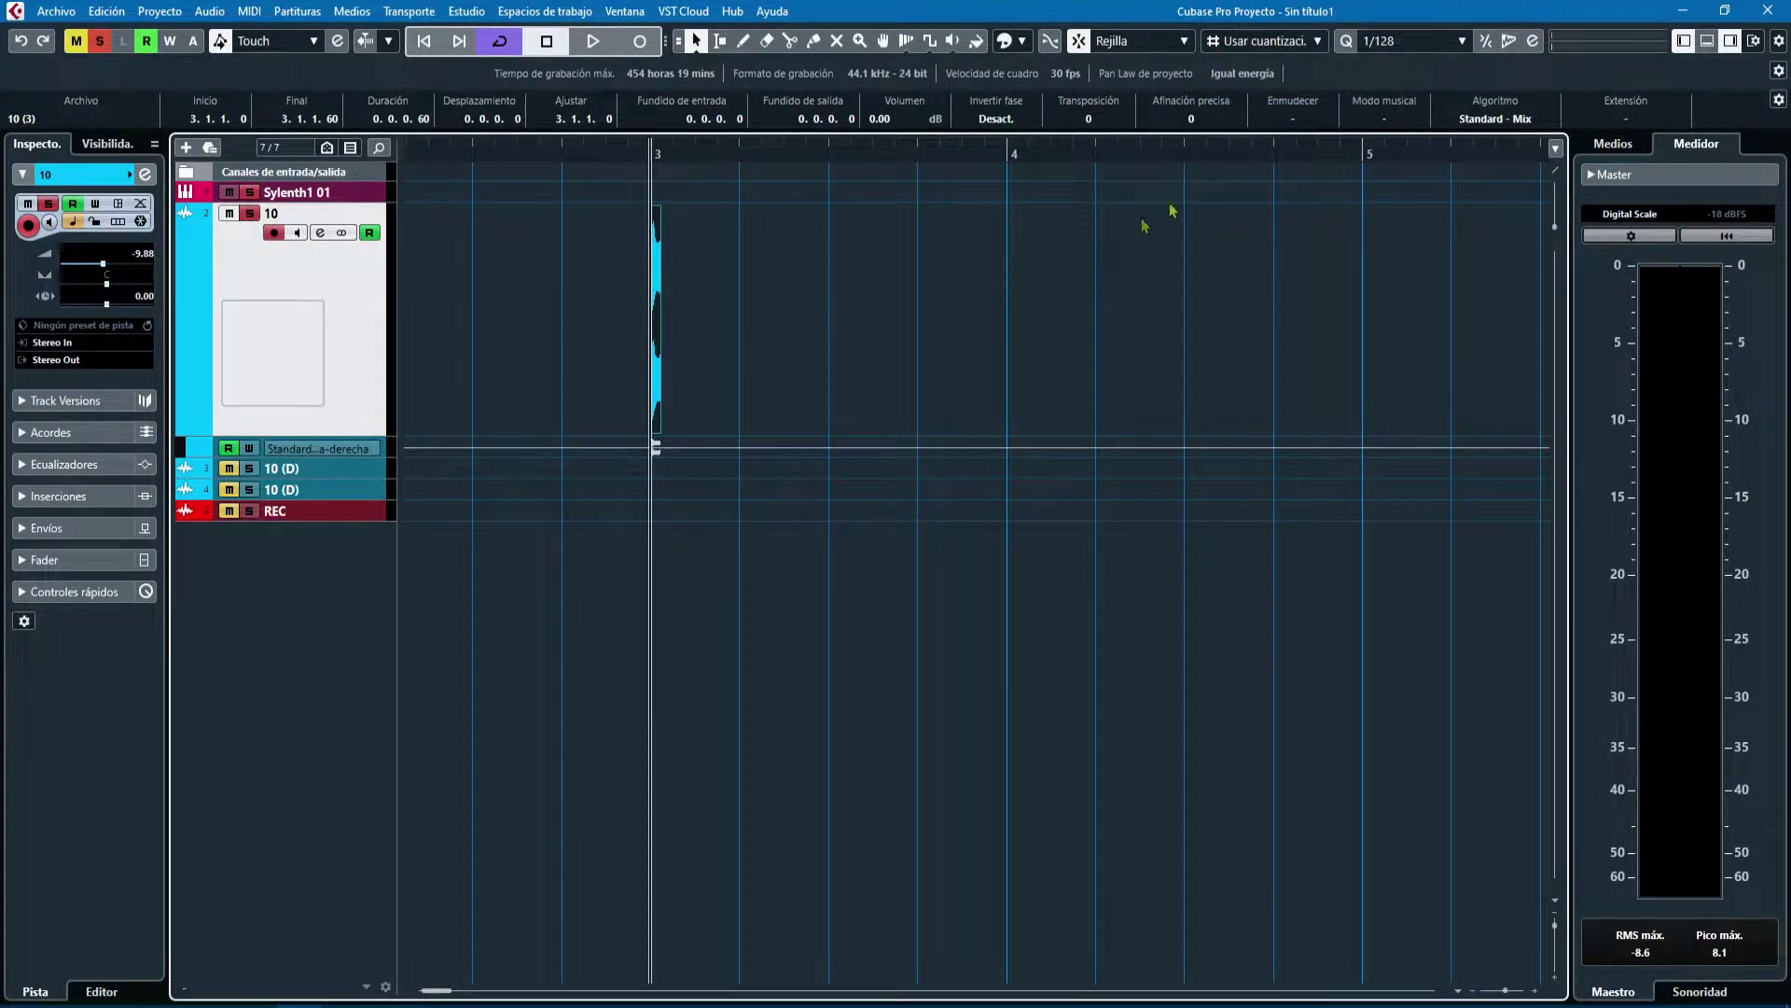
pyautogui.click(1427, 49)
pyautogui.click(1404, 146)
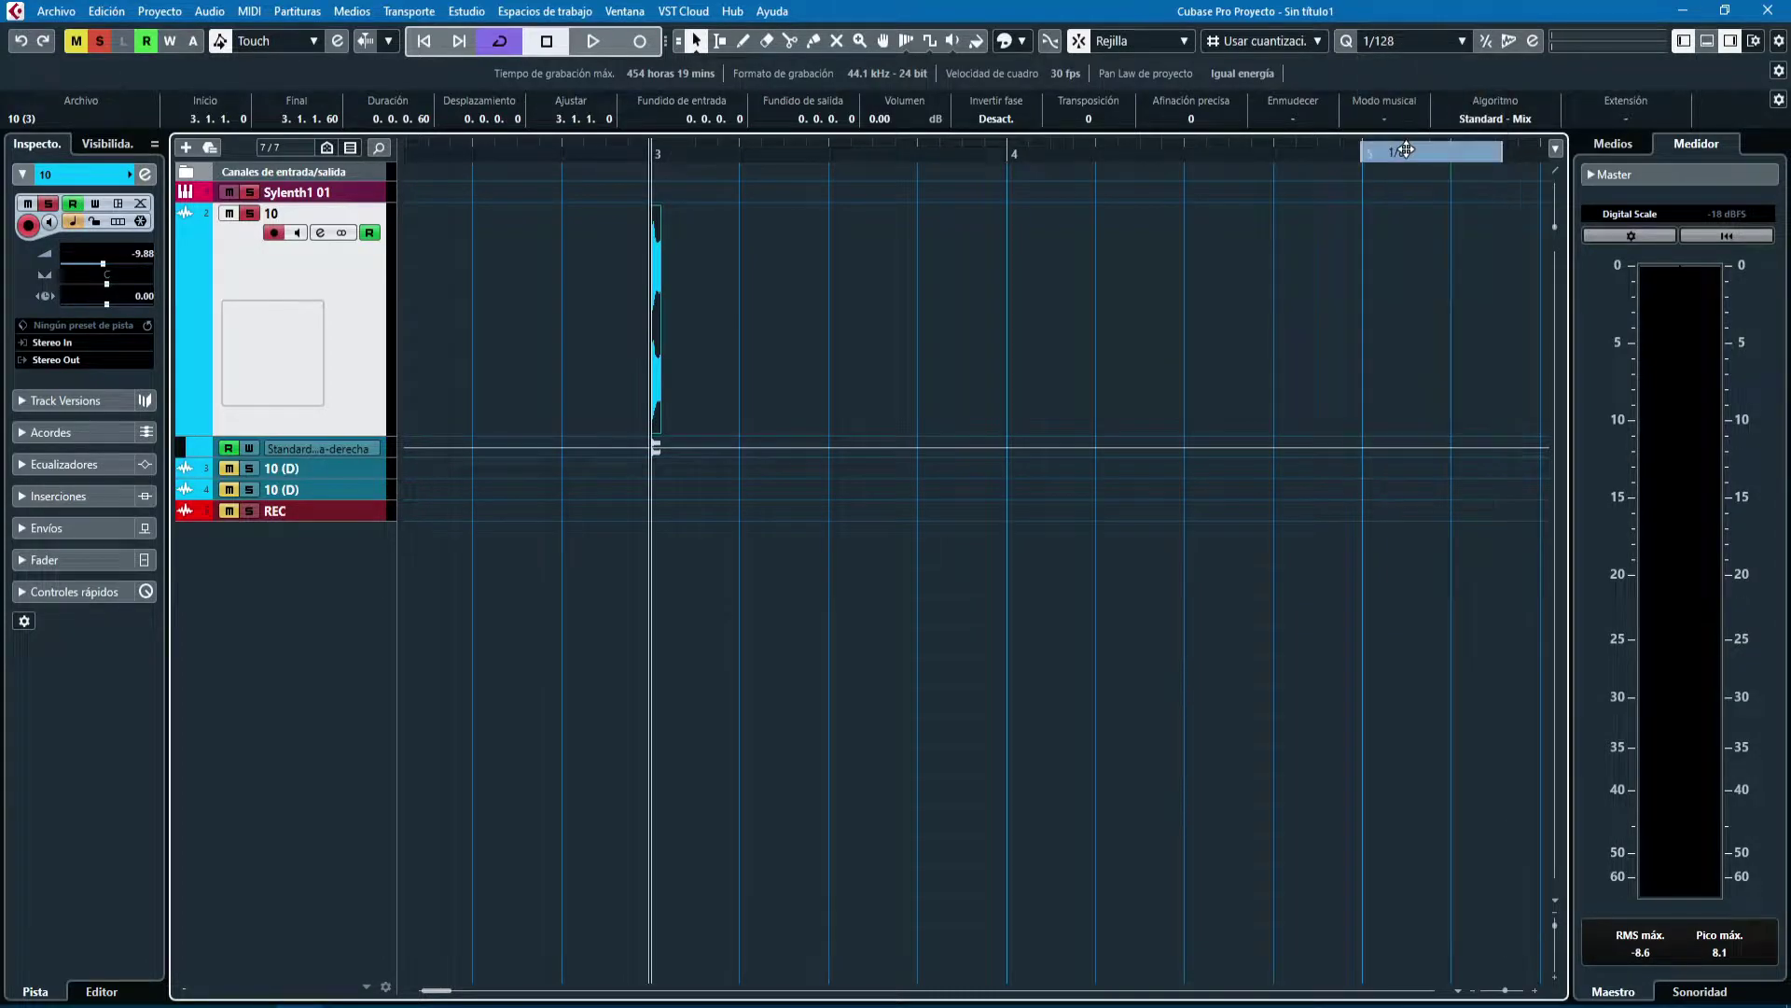
# - Move the clip at bar 3 earlier along the 1/8 grid to position 2.3.3.0
pyautogui.moveTo(640, 155); pyautogui.dragTo(640, 196)
pyautogui.moveTo(732, 312); pyautogui.dragTo(790, 321)
pyautogui.press('g')
pyautogui.press('g')
pyautogui.press('g')
pyautogui.press('g')
pyautogui.press('g')
pyautogui.press('g')
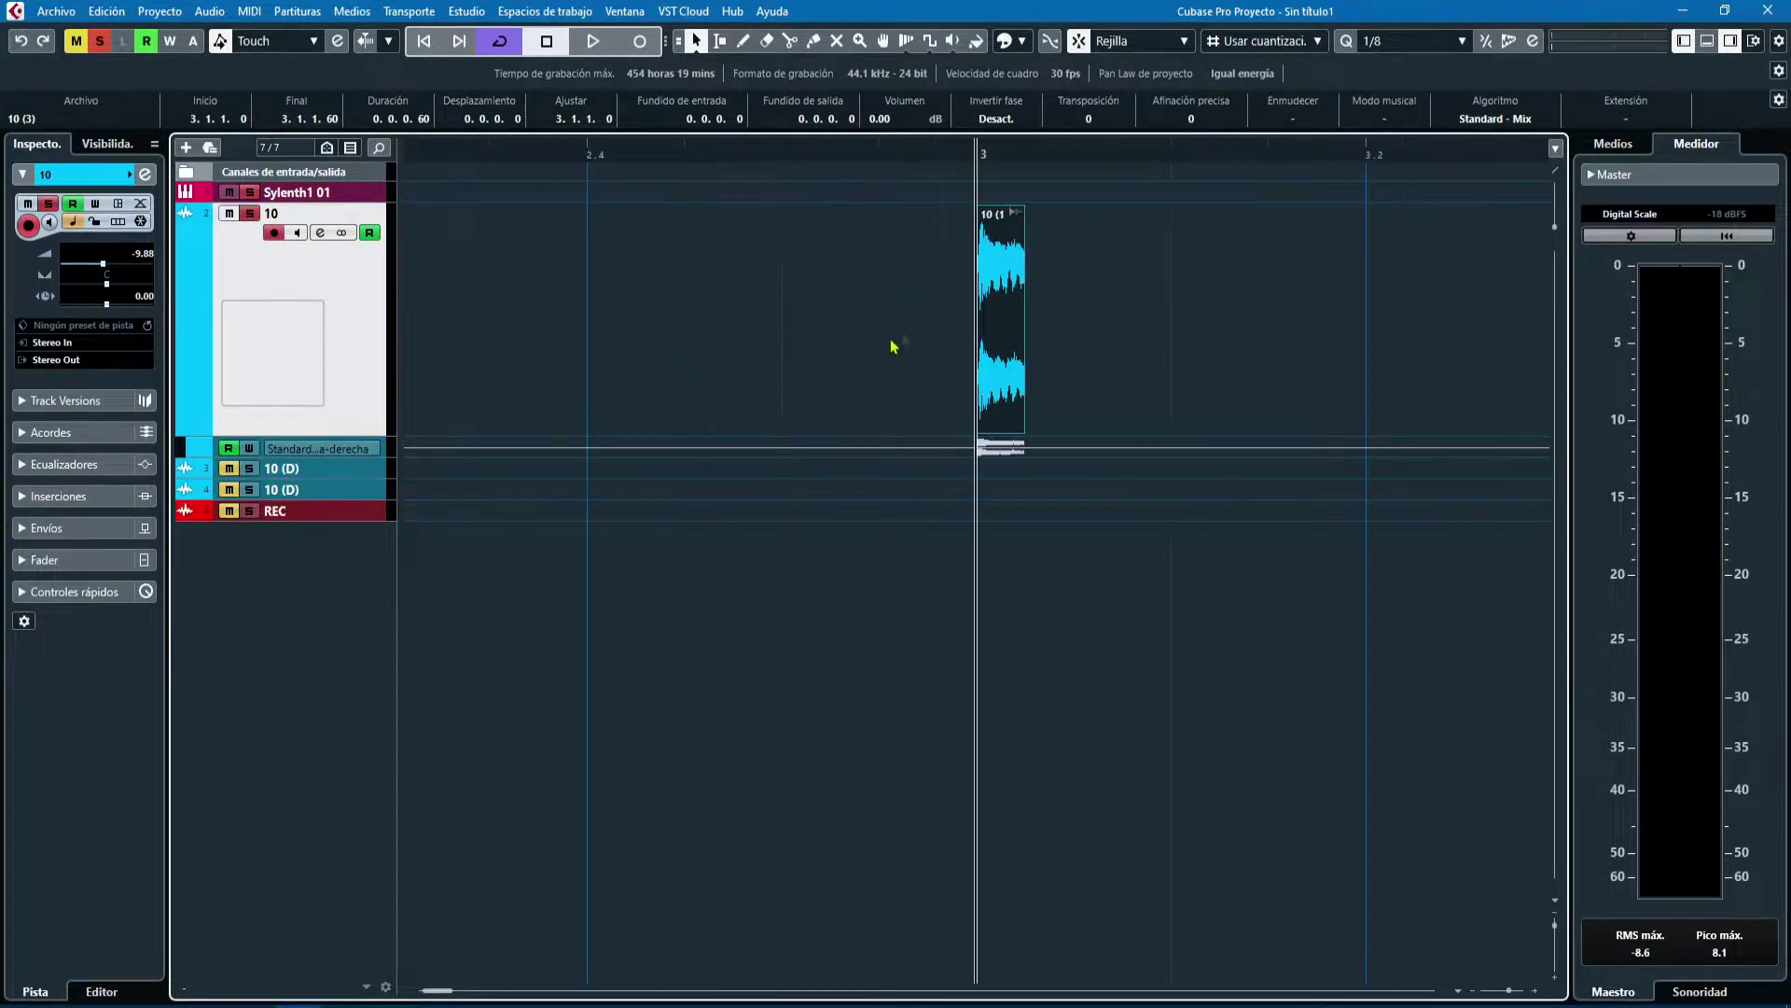
pyautogui.moveTo(985, 295); pyautogui.dragTo(873, 298)
# - Move the clip along the 1/8 grid to the start of bar 4
pyautogui.press('g')
pyautogui.press('g')
pyautogui.press('g')
pyautogui.press('g')
pyautogui.press('g')
pyautogui.press('g')
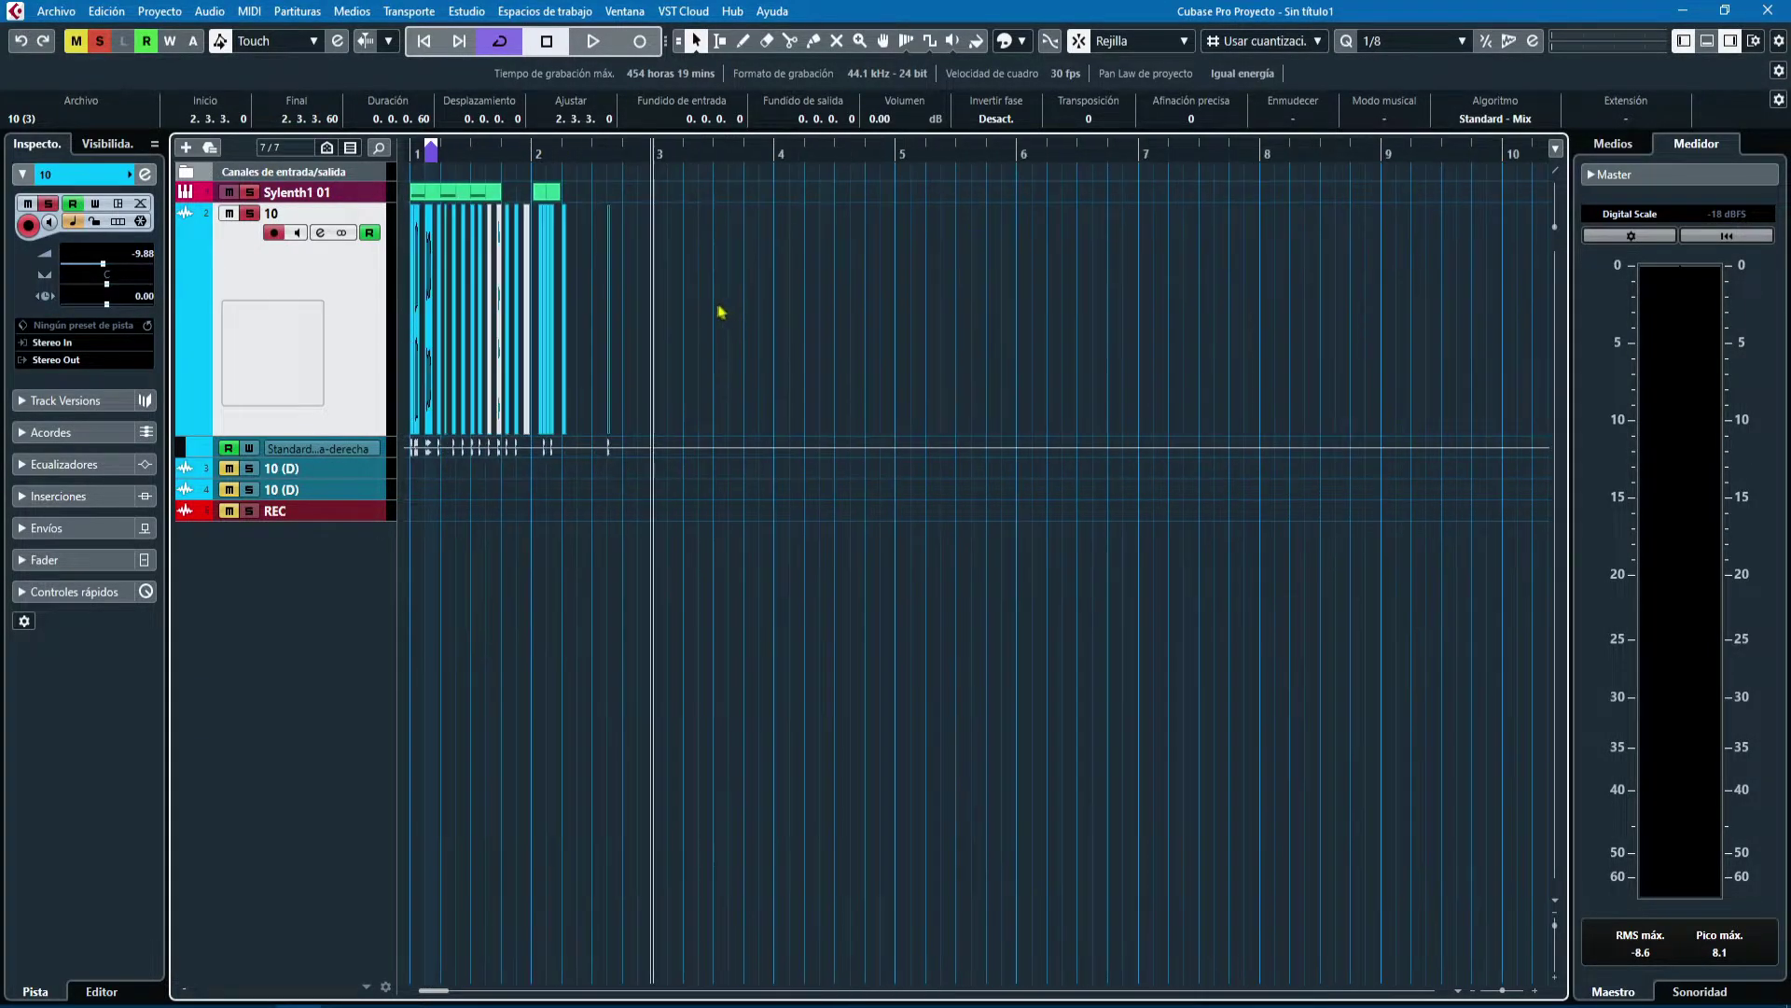
pyautogui.moveTo(574, 299); pyautogui.dragTo(717, 308)
# - Set the quantize value to 1/64 and move the track 10 clip from bar 4 to position 4.1.3.0
pyautogui.click(1428, 43)
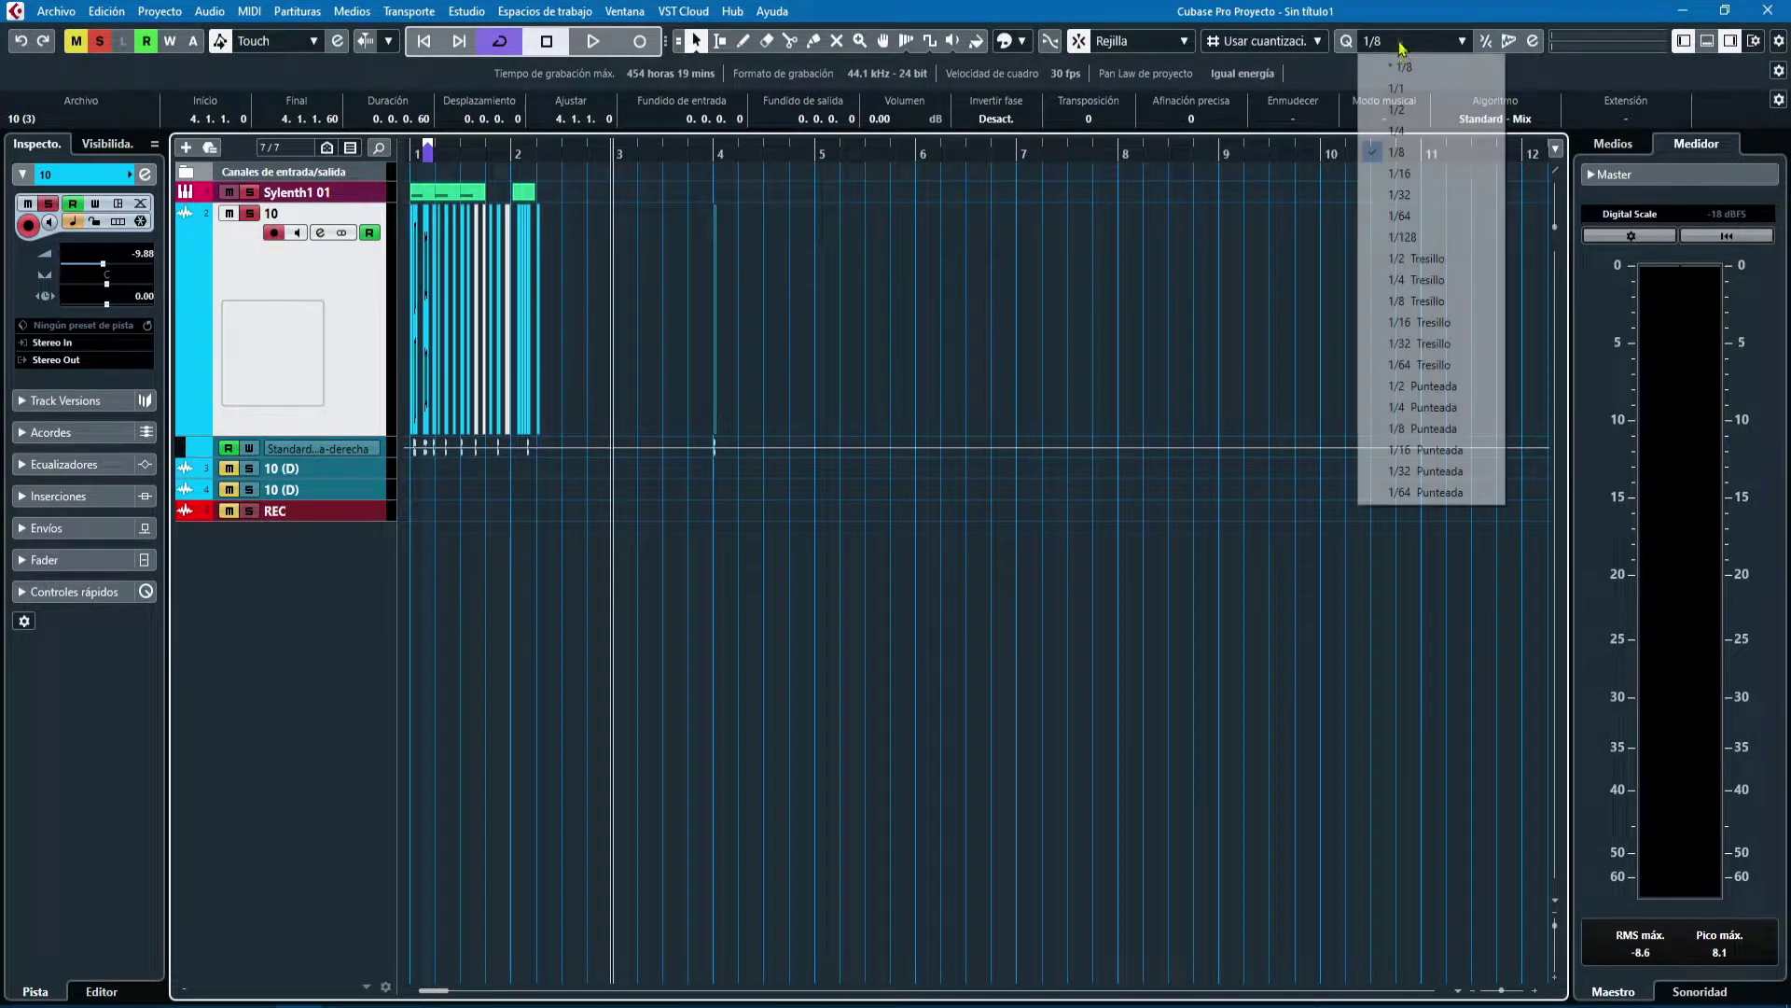
pyautogui.click(1427, 217)
pyautogui.moveTo(718, 311); pyautogui.dragTo(727, 309)
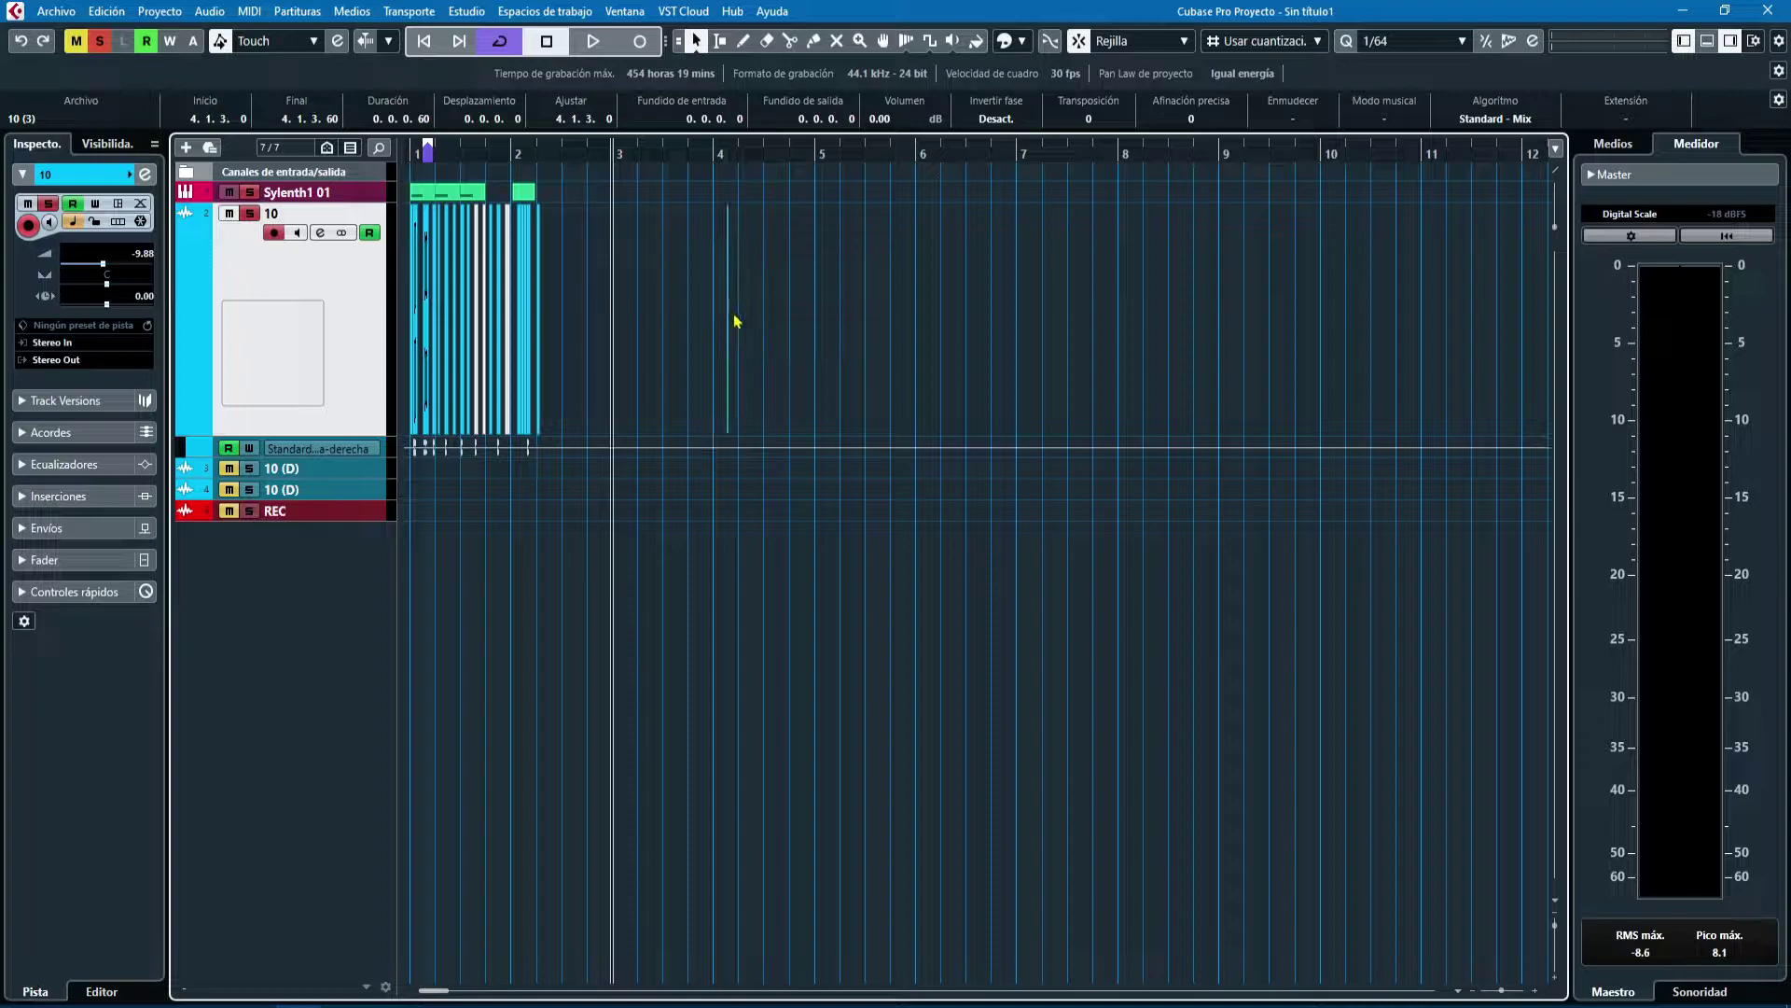
# - Move the first MIDI part on the Sylenth1 01 track along the 1/64 grid to position 5.1.3.30
pyautogui.press('g')
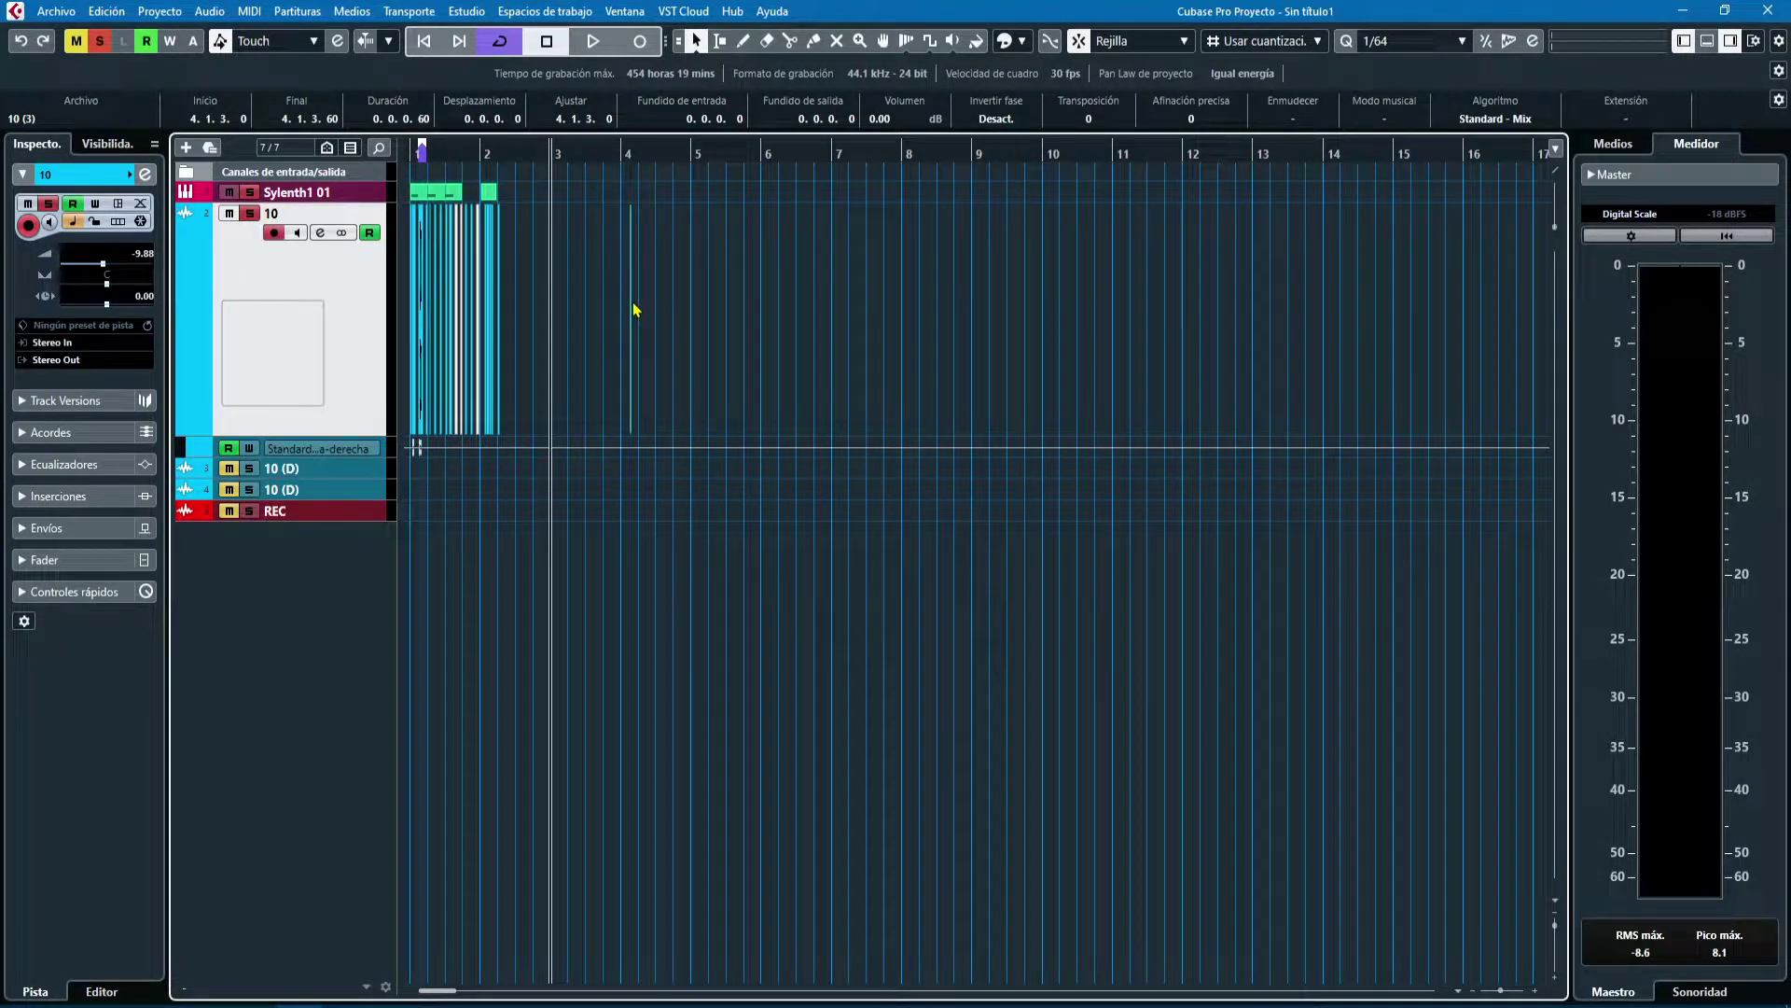
pyautogui.moveTo(433, 193); pyautogui.dragTo(726, 193)
# - Switch the grid type to Tiempo, to Compás, and finally to Adaptar a zoom
pyautogui.click(1271, 46)
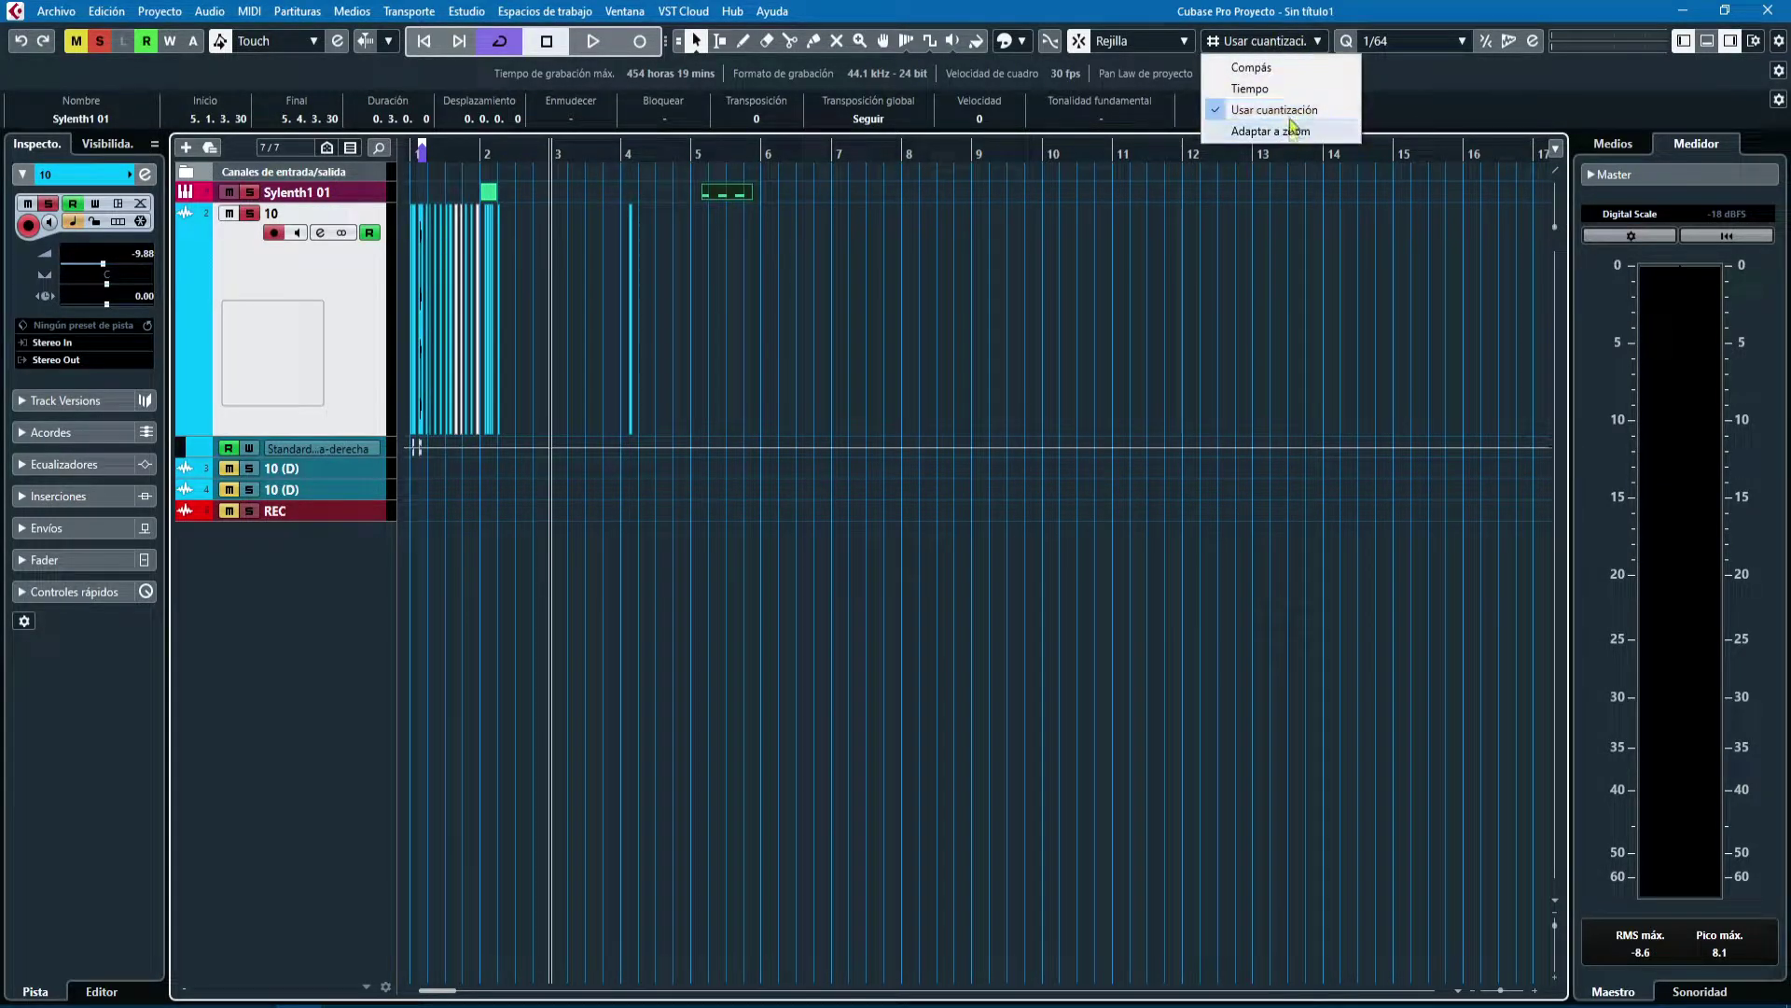
pyautogui.click(1288, 86)
pyautogui.click(1264, 41)
pyautogui.click(1250, 67)
pyautogui.click(1274, 41)
pyautogui.click(1273, 131)
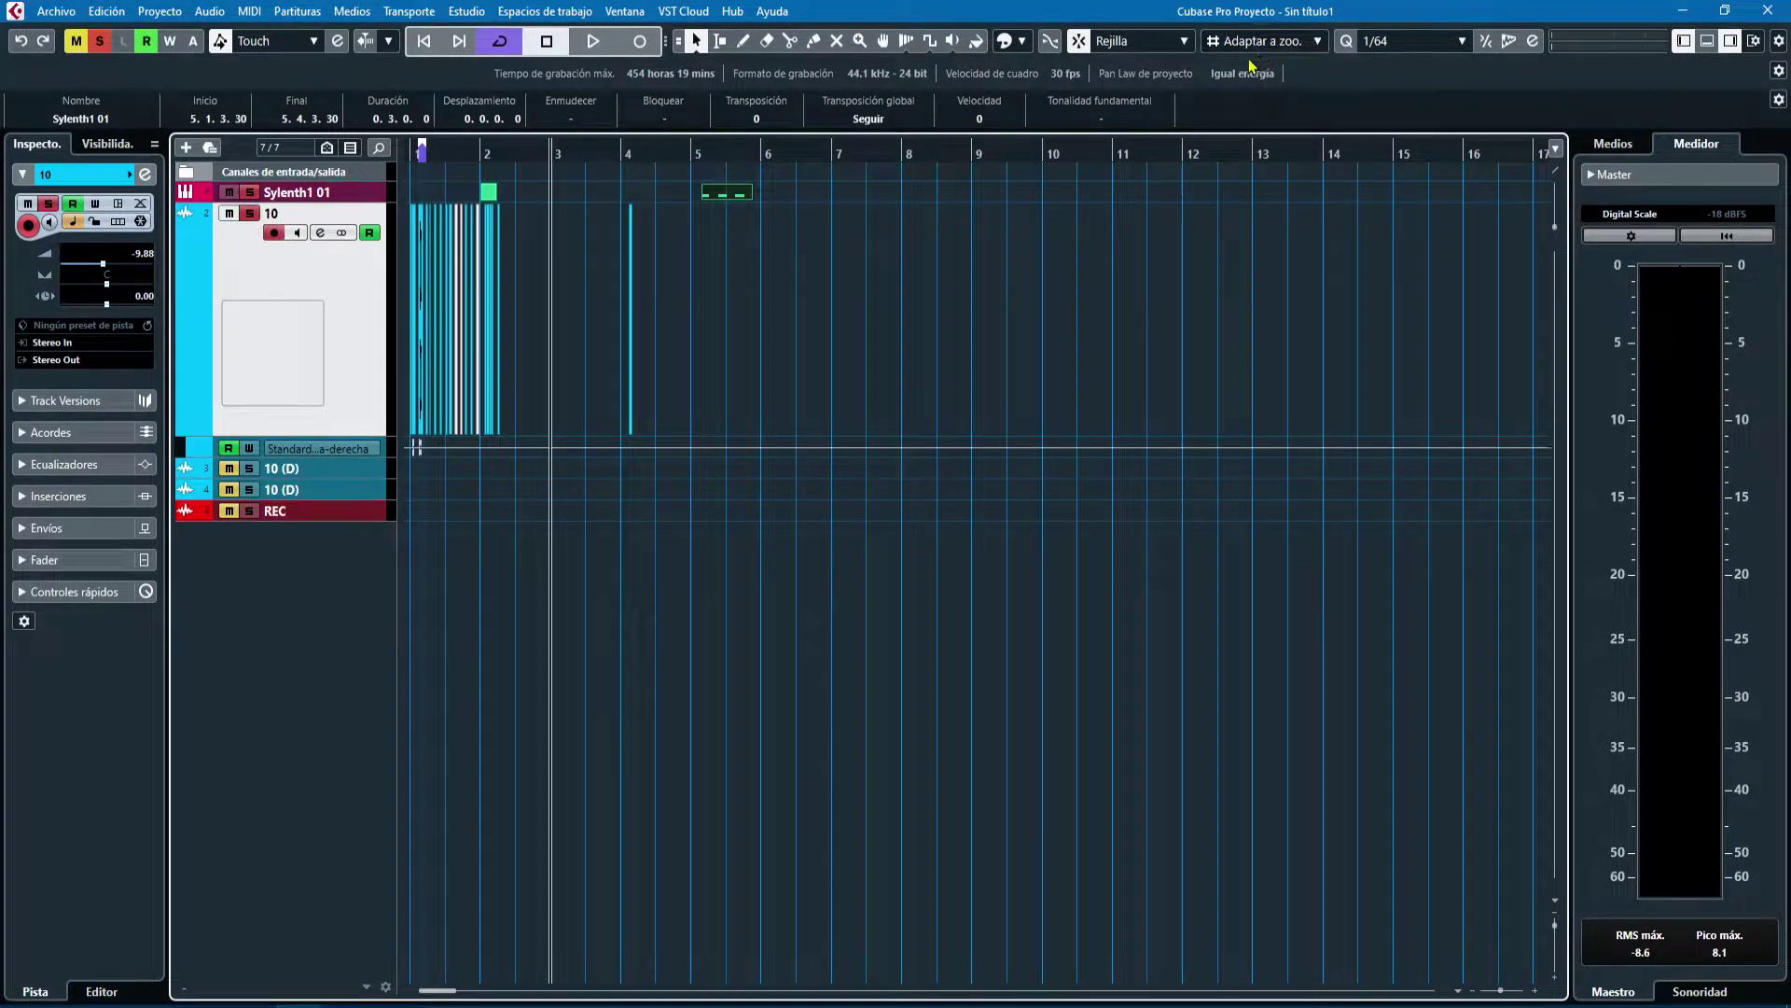
# - Move the Sylenth1 01 MIDI part to the start of bar 5 using the zoom-adapted grid
pyautogui.moveTo(726, 196)
pyautogui.mouseDown()
pyautogui.moveTo(798, 207)
pyautogui.moveTo(723, 201)
pyautogui.mouseUp()
pyautogui.press('h')
pyautogui.press('h')
pyautogui.press('h')
pyautogui.press('h')
pyautogui.press('h')
pyautogui.press('h')
pyautogui.press('h')
pyautogui.press('h')
pyautogui.press('h')
pyautogui.press('h')
pyautogui.press('h')
pyautogui.press('h')
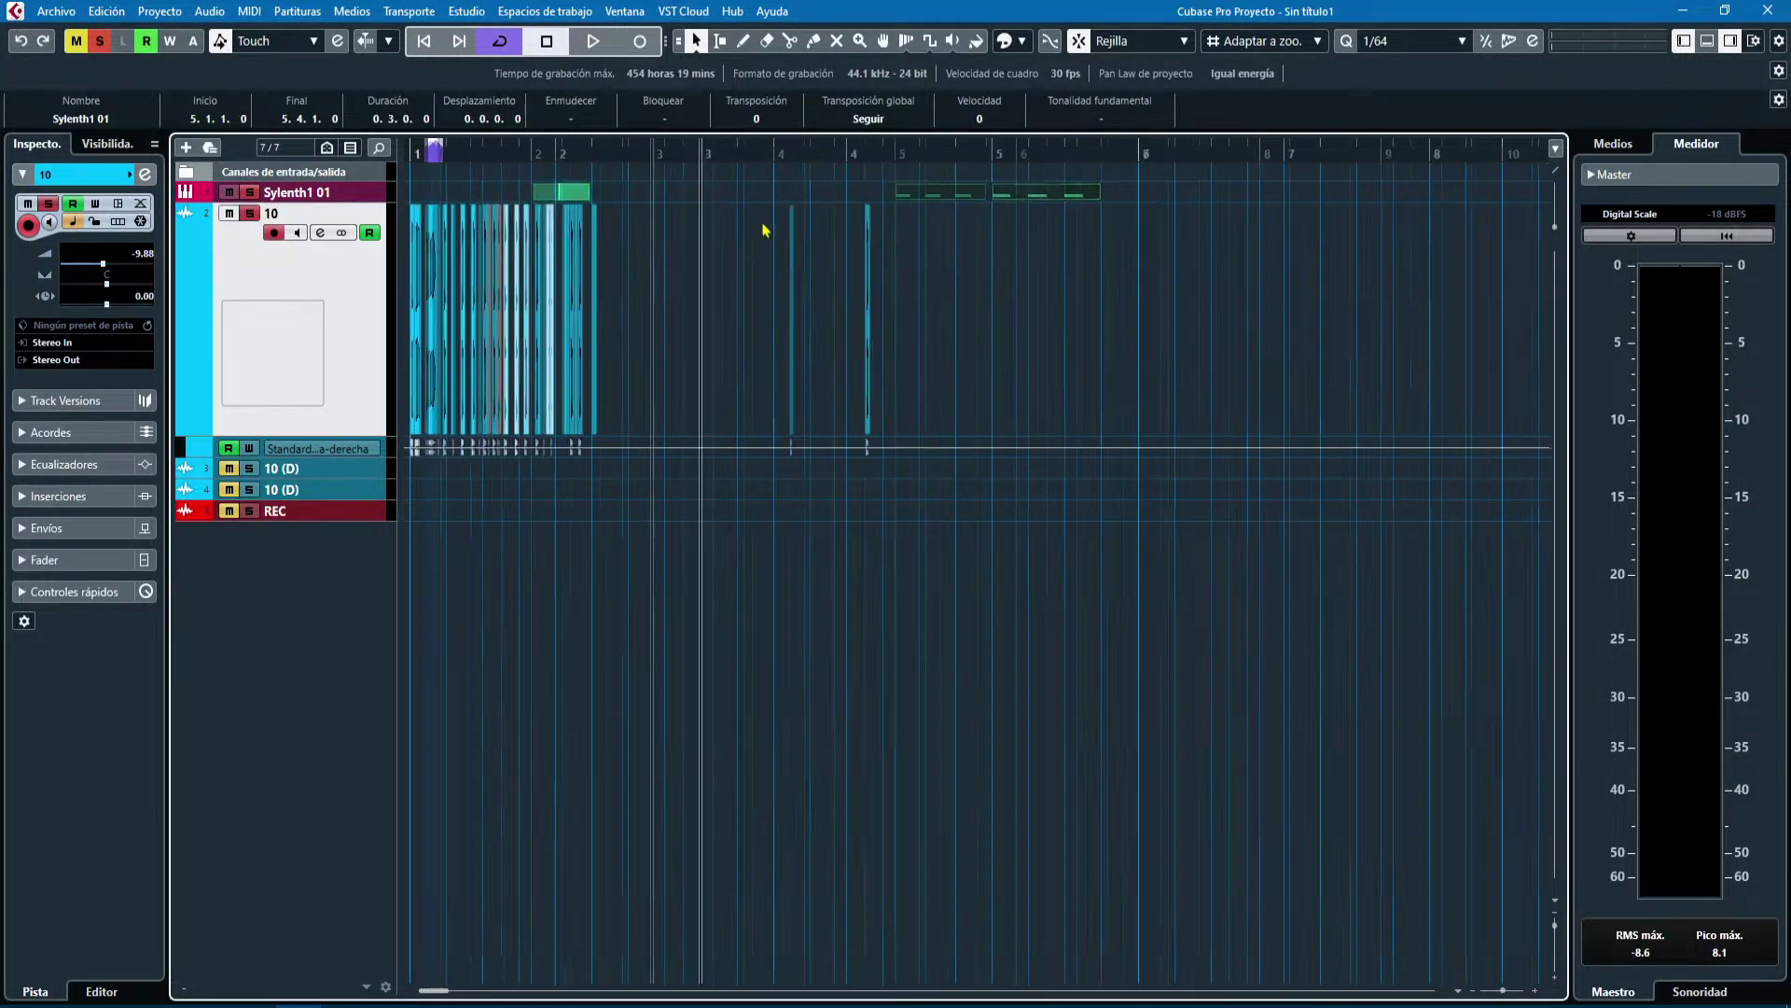
# - Shift the track 10 clip slightly later off the grid to 4.1.3.6 and place a copy of it shortly after
pyautogui.press('g')
pyautogui.press('g')
pyautogui.press('g')
pyautogui.press('g')
pyautogui.press('g')
pyautogui.press('g')
pyautogui.press('g')
pyautogui.press('g')
pyautogui.moveTo(1254, 288); pyautogui.dragTo(1490, 299)
pyautogui.moveTo(1080, 155); pyautogui.dragTo(1080, 190)
pyautogui.moveTo(844, 198)
pyautogui.mouseDown()
pyautogui.moveTo(931, 197)
pyautogui.moveTo(838, 200)
pyautogui.mouseUp()
pyautogui.press('g')
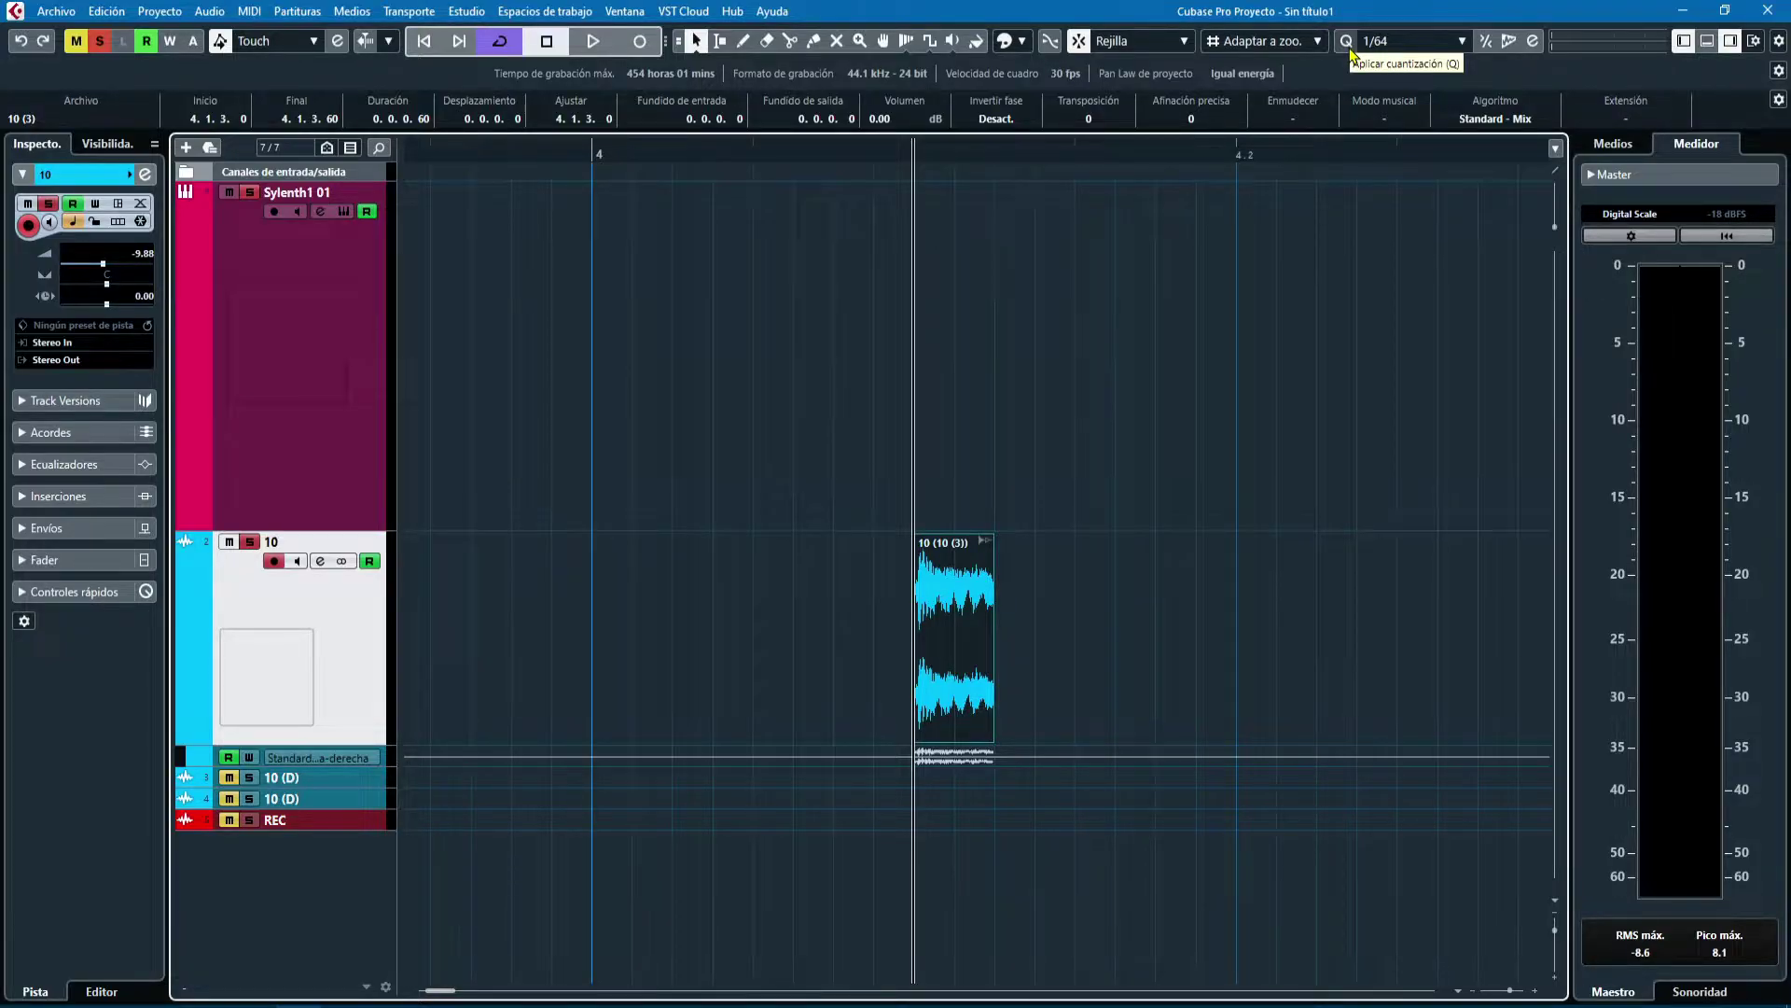
pyautogui.press('h')
pyautogui.press('h')
pyautogui.press('h')
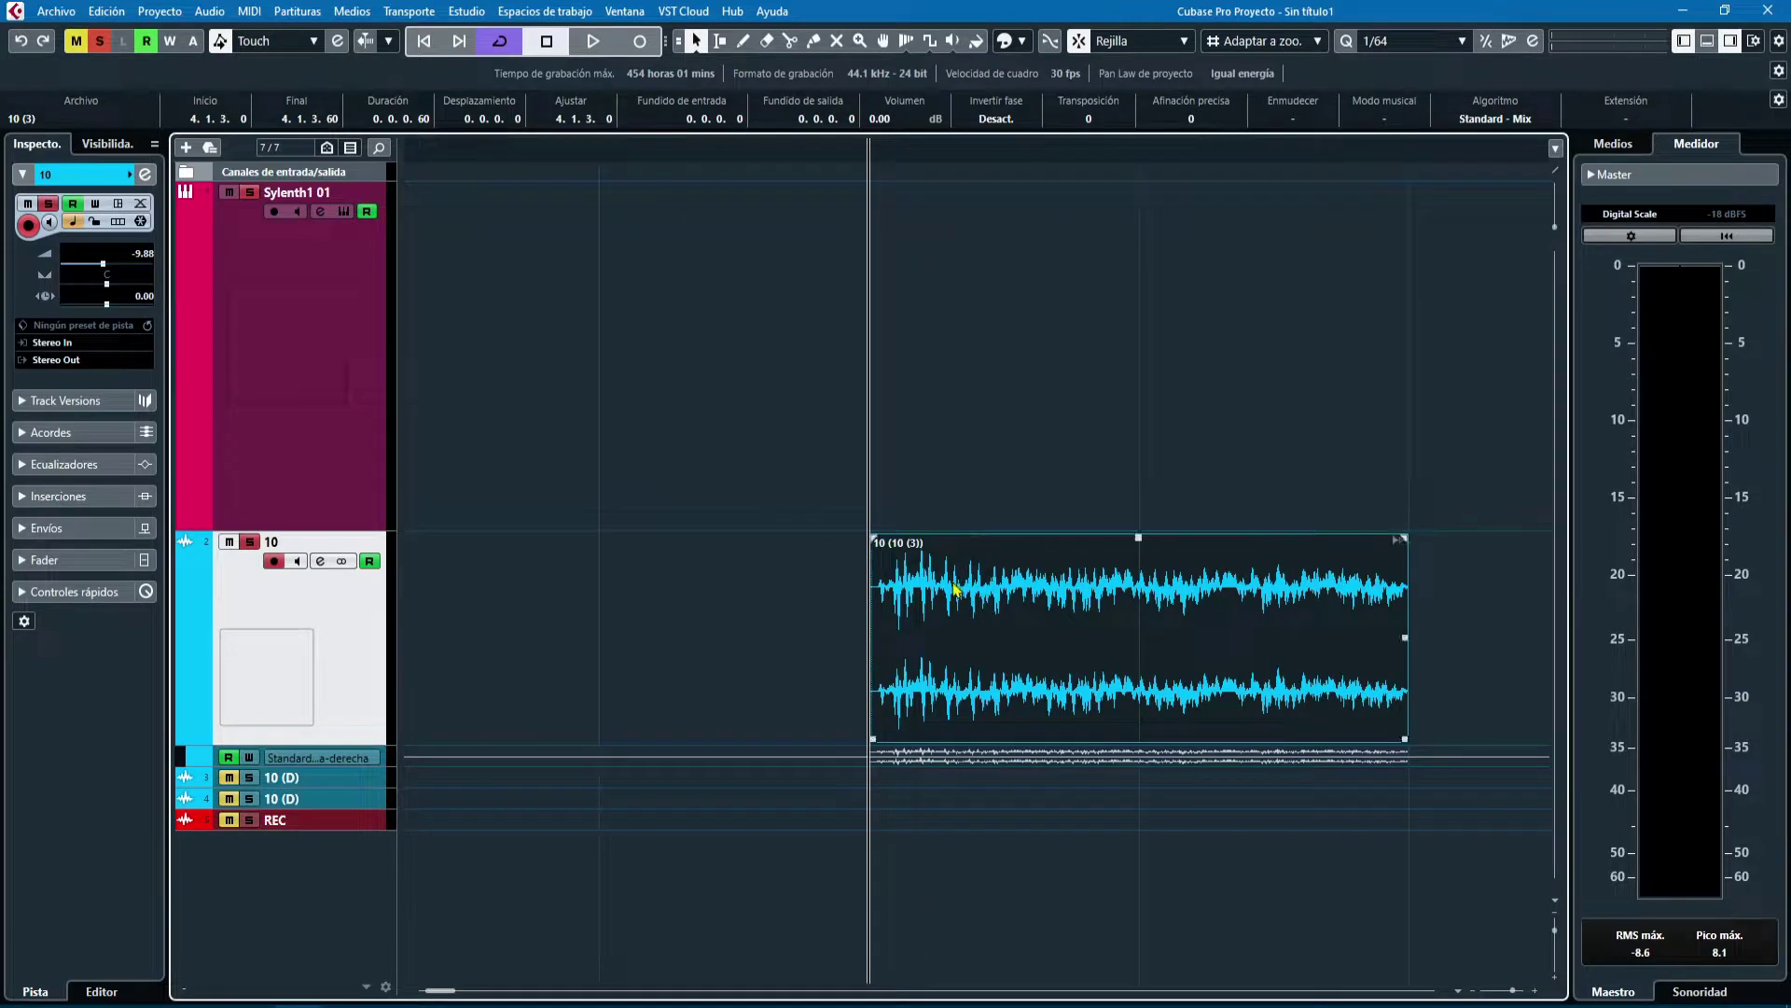
pyautogui.moveTo(973, 632); pyautogui.dragTo(1001, 621)
pyautogui.moveTo(979, 620); pyautogui.dragTo(1299, 640)
# - Select the original clip and its copy and apply the 1/64 quantization to both
pyautogui.press('g')
pyautogui.press('g')
pyautogui.press('g')
pyautogui.press('g')
pyautogui.press('g')
pyautogui.moveTo(1098, 479); pyautogui.dragTo(1291, 616)
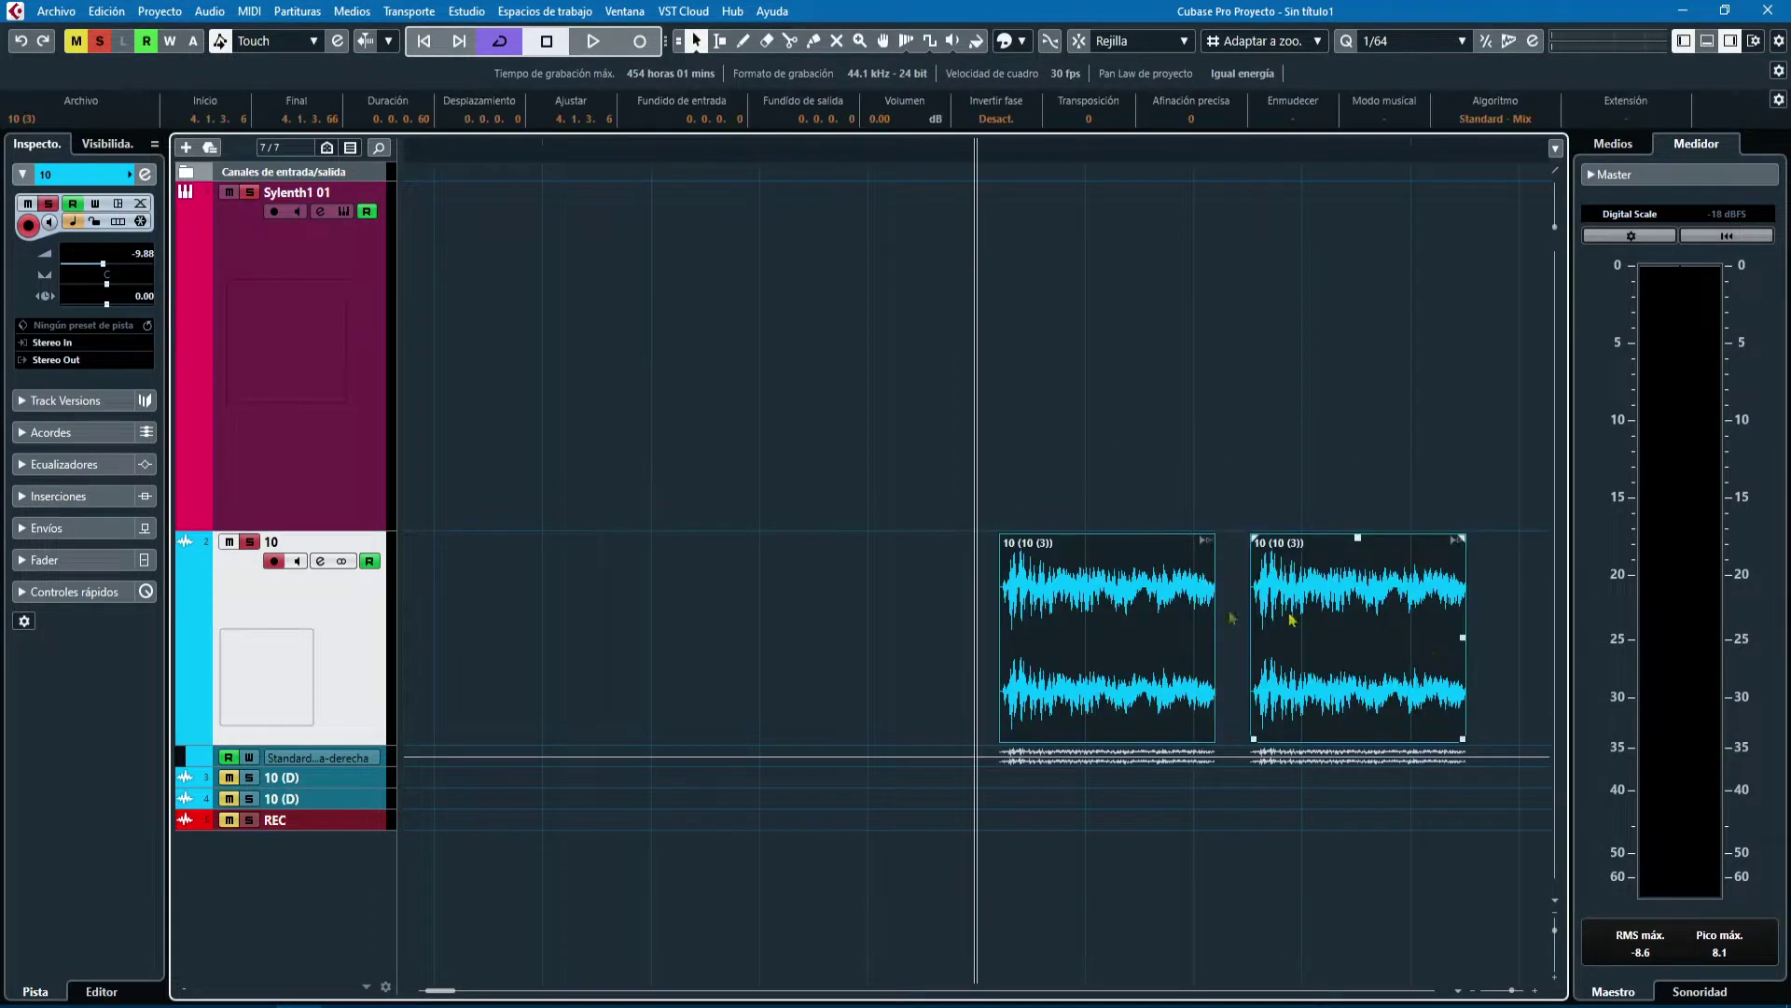
pyautogui.click(1346, 45)
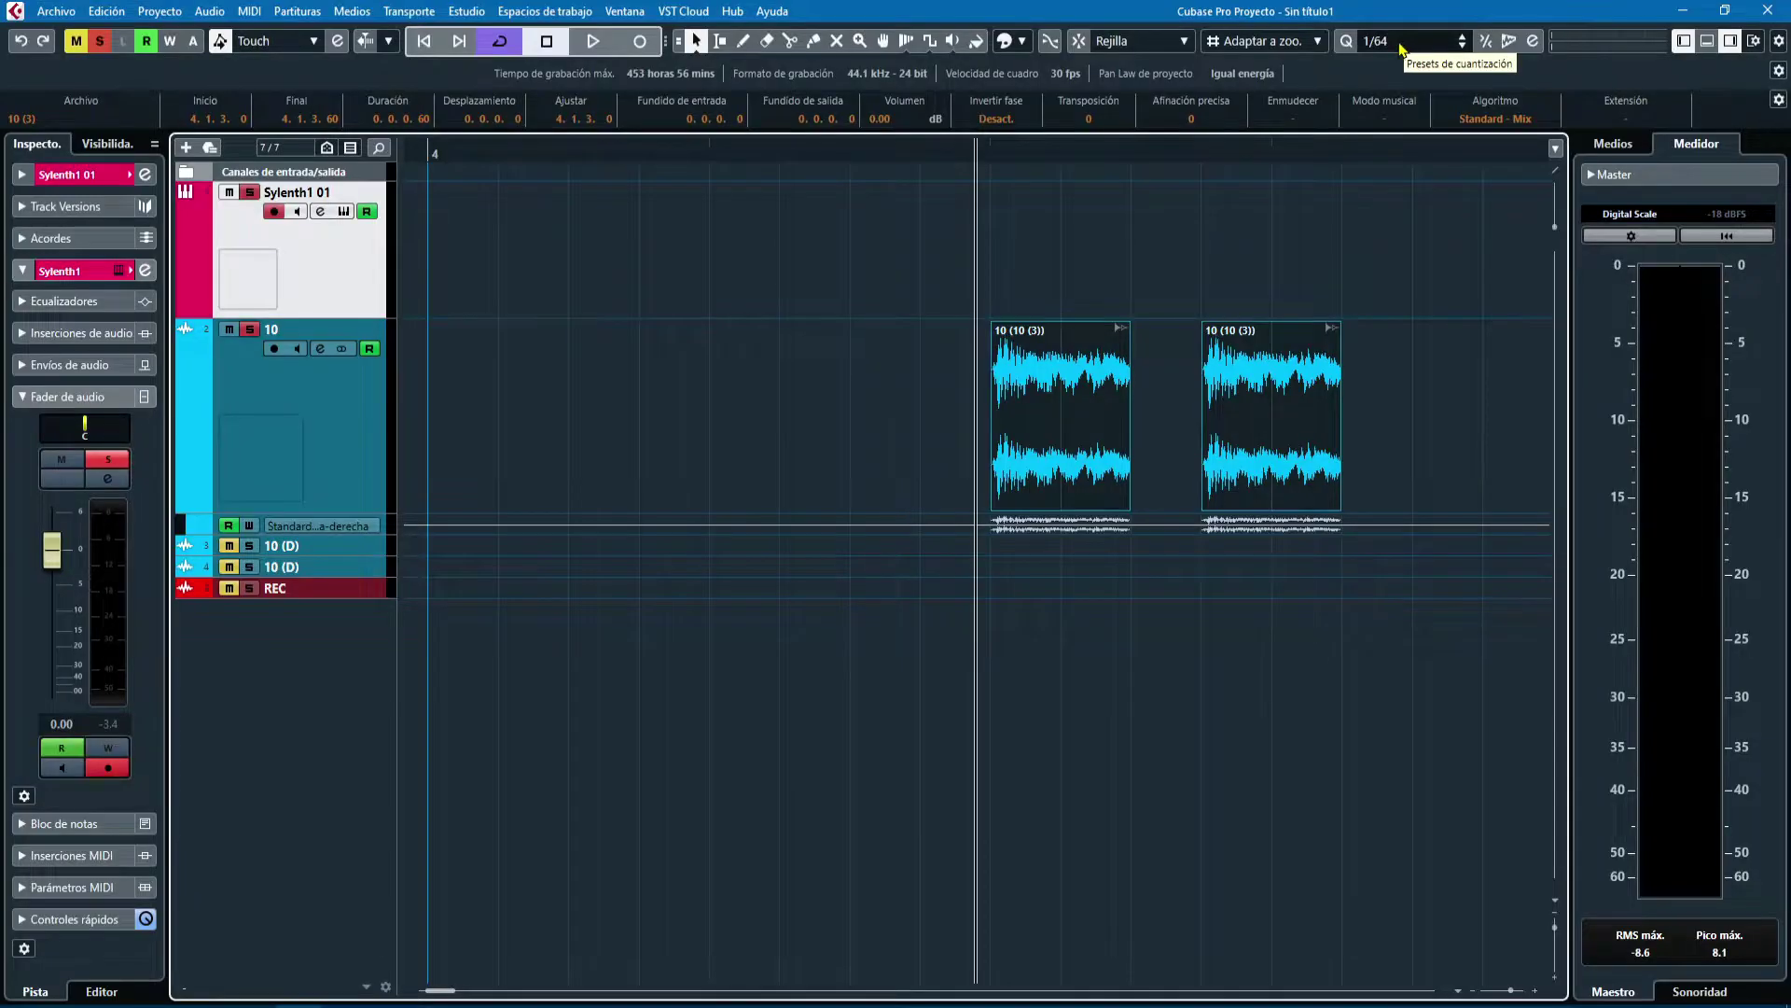
# - Set the quantize value to 1/128 and turn on soft quantization
pyautogui.click(1397, 47)
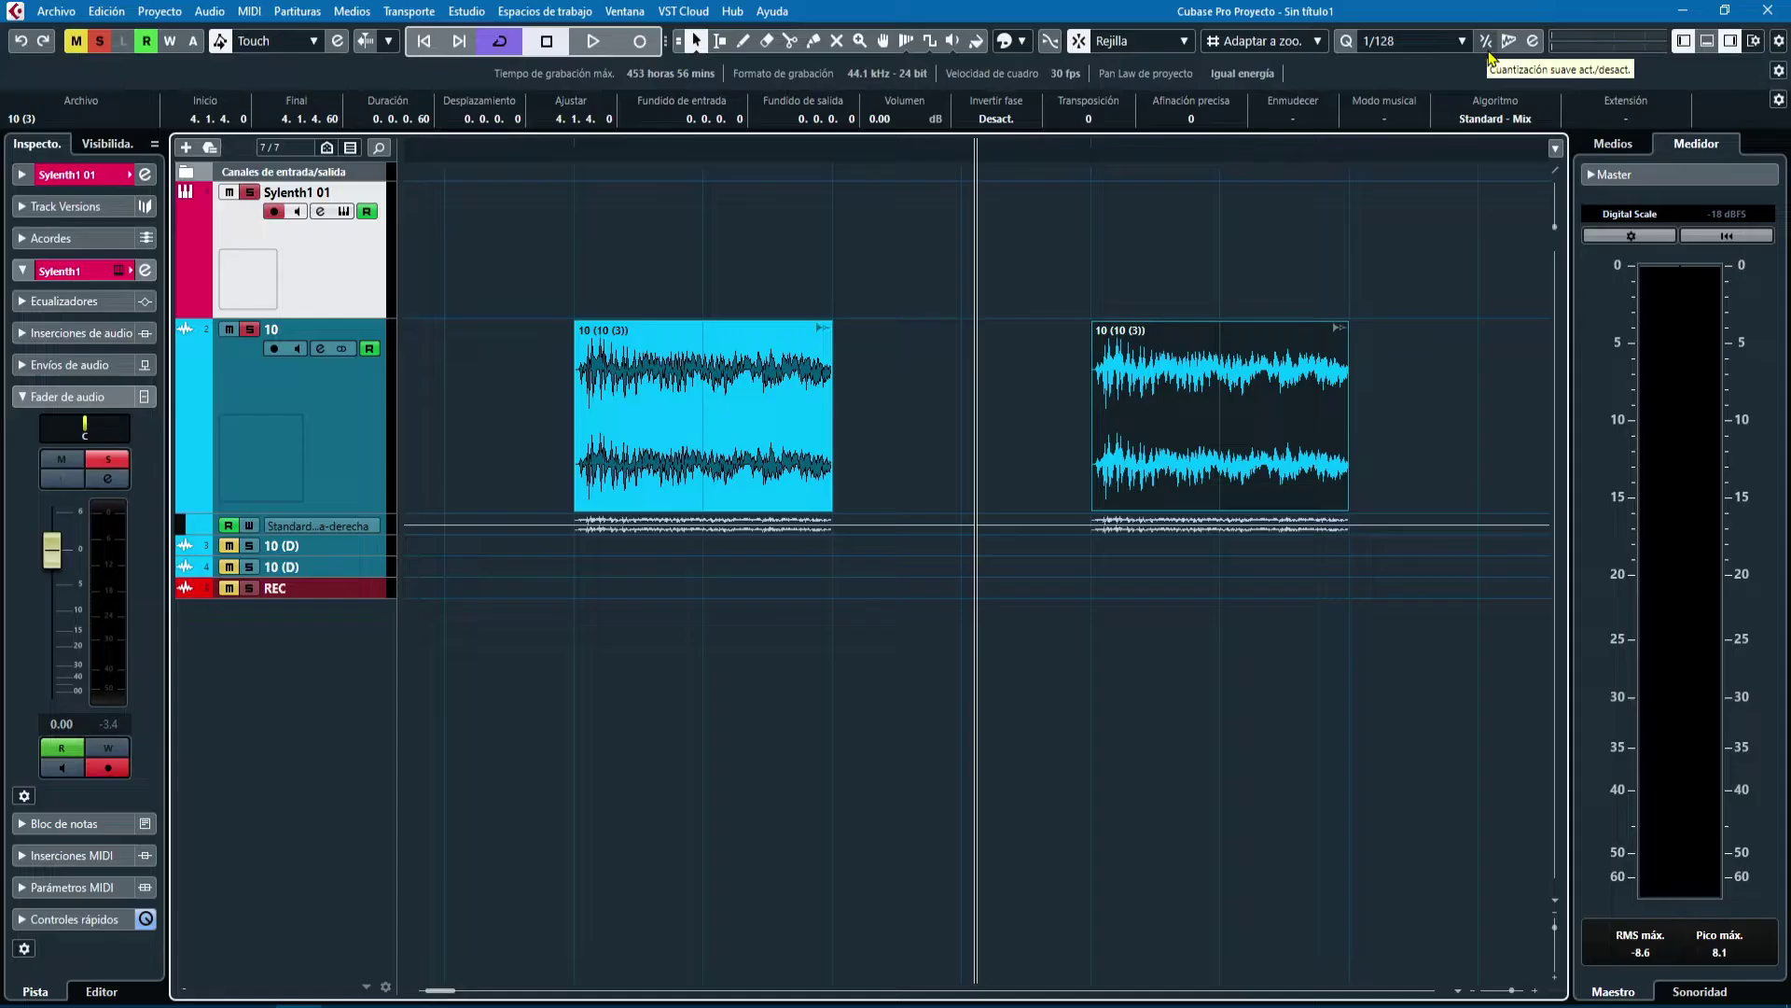
pyautogui.click(1486, 45)
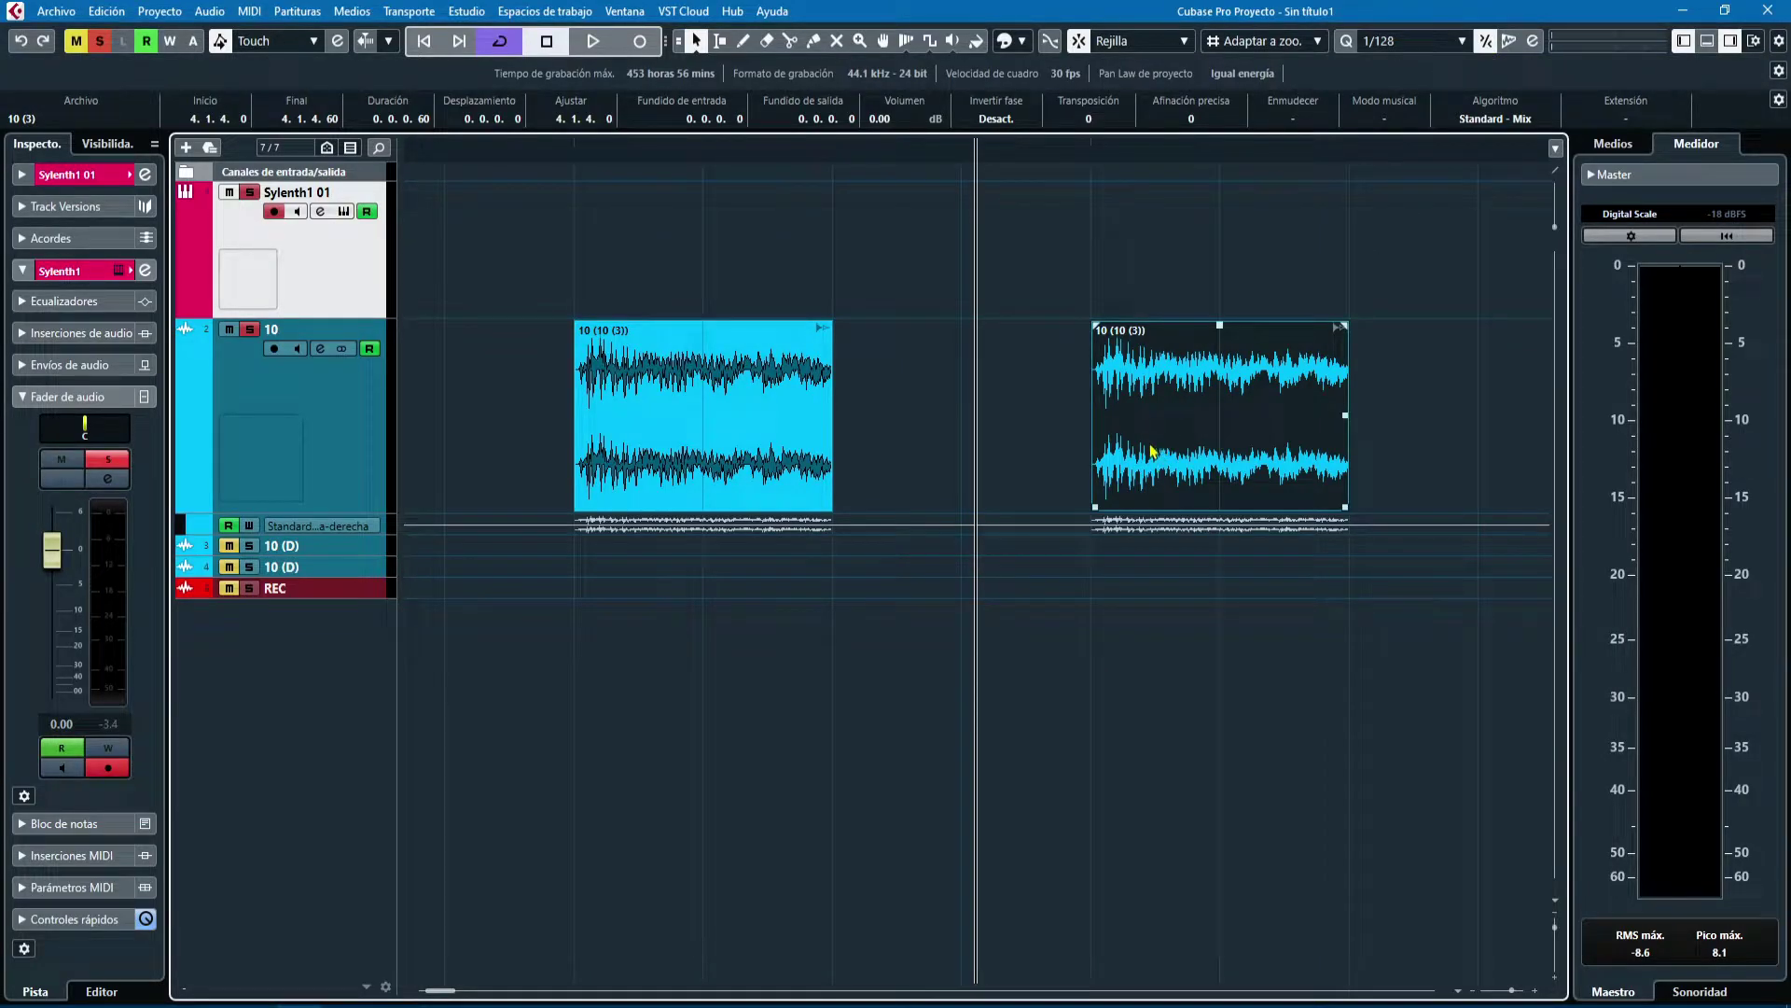
# - Move the second clip off the grid to 4.1.3.107 and soft-quantize it toward the 1/128 grid
pyautogui.moveTo(1168, 446); pyautogui.dragTo(1132, 399)
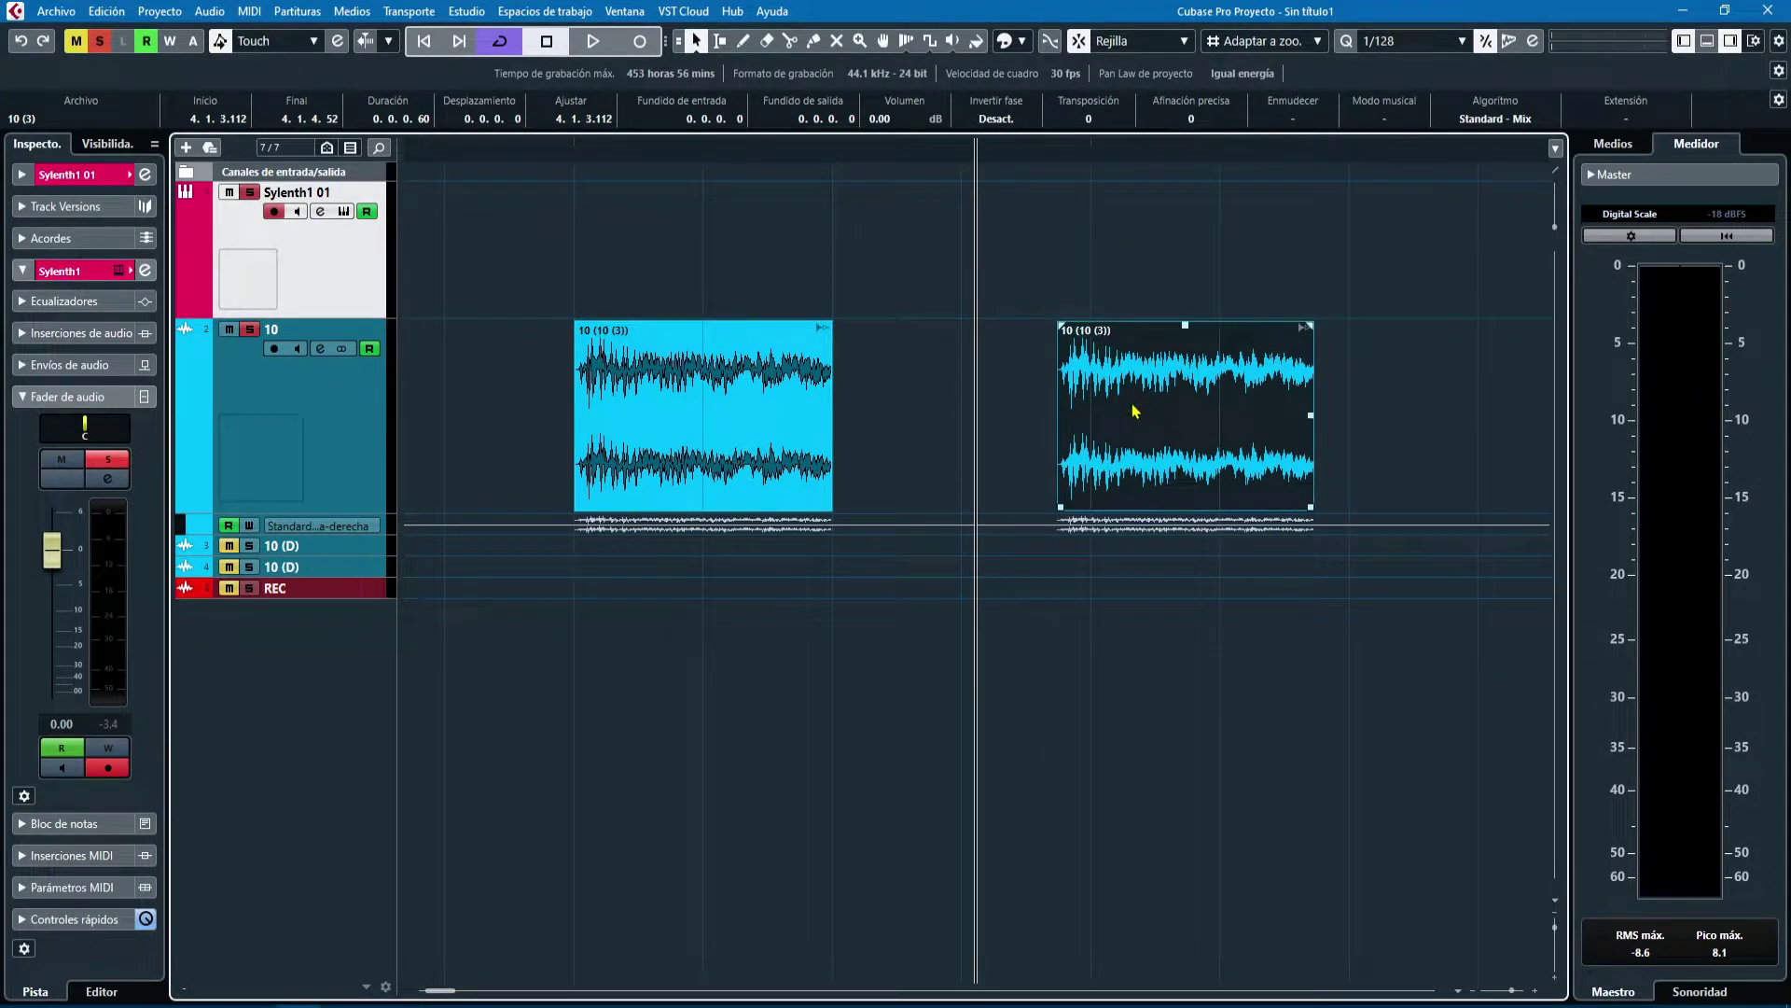
pyautogui.click(1388, 45)
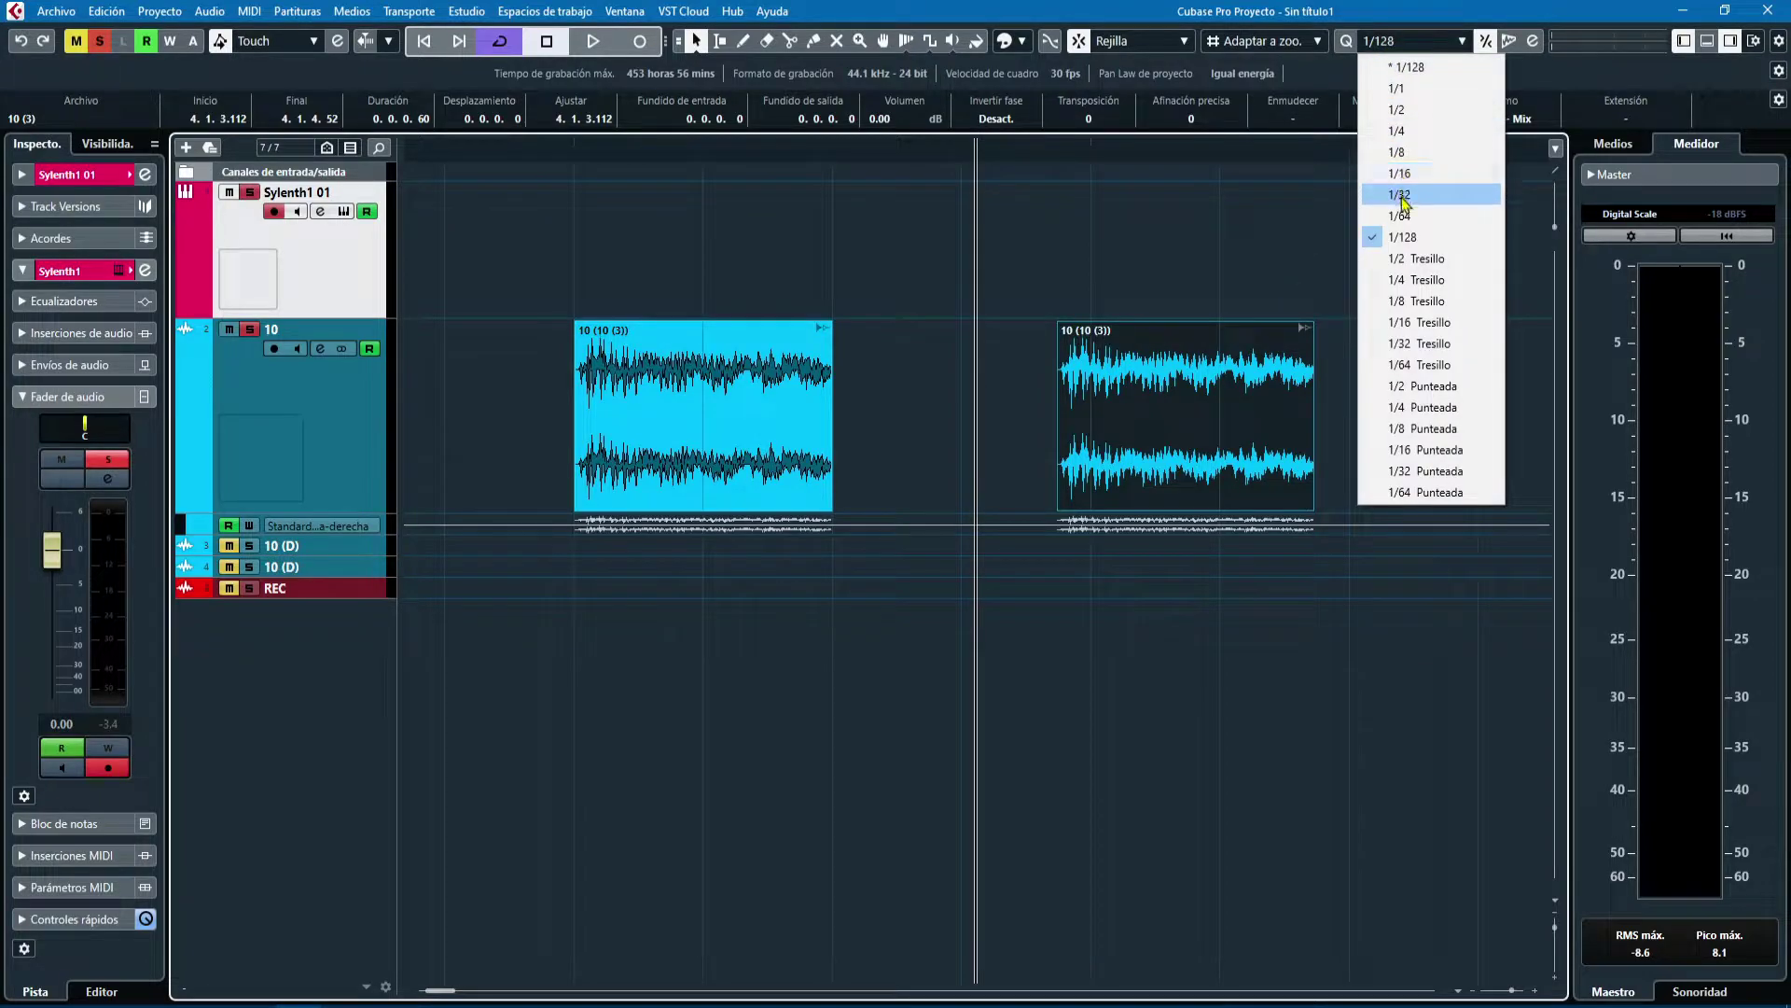
pyautogui.click(1149, 402)
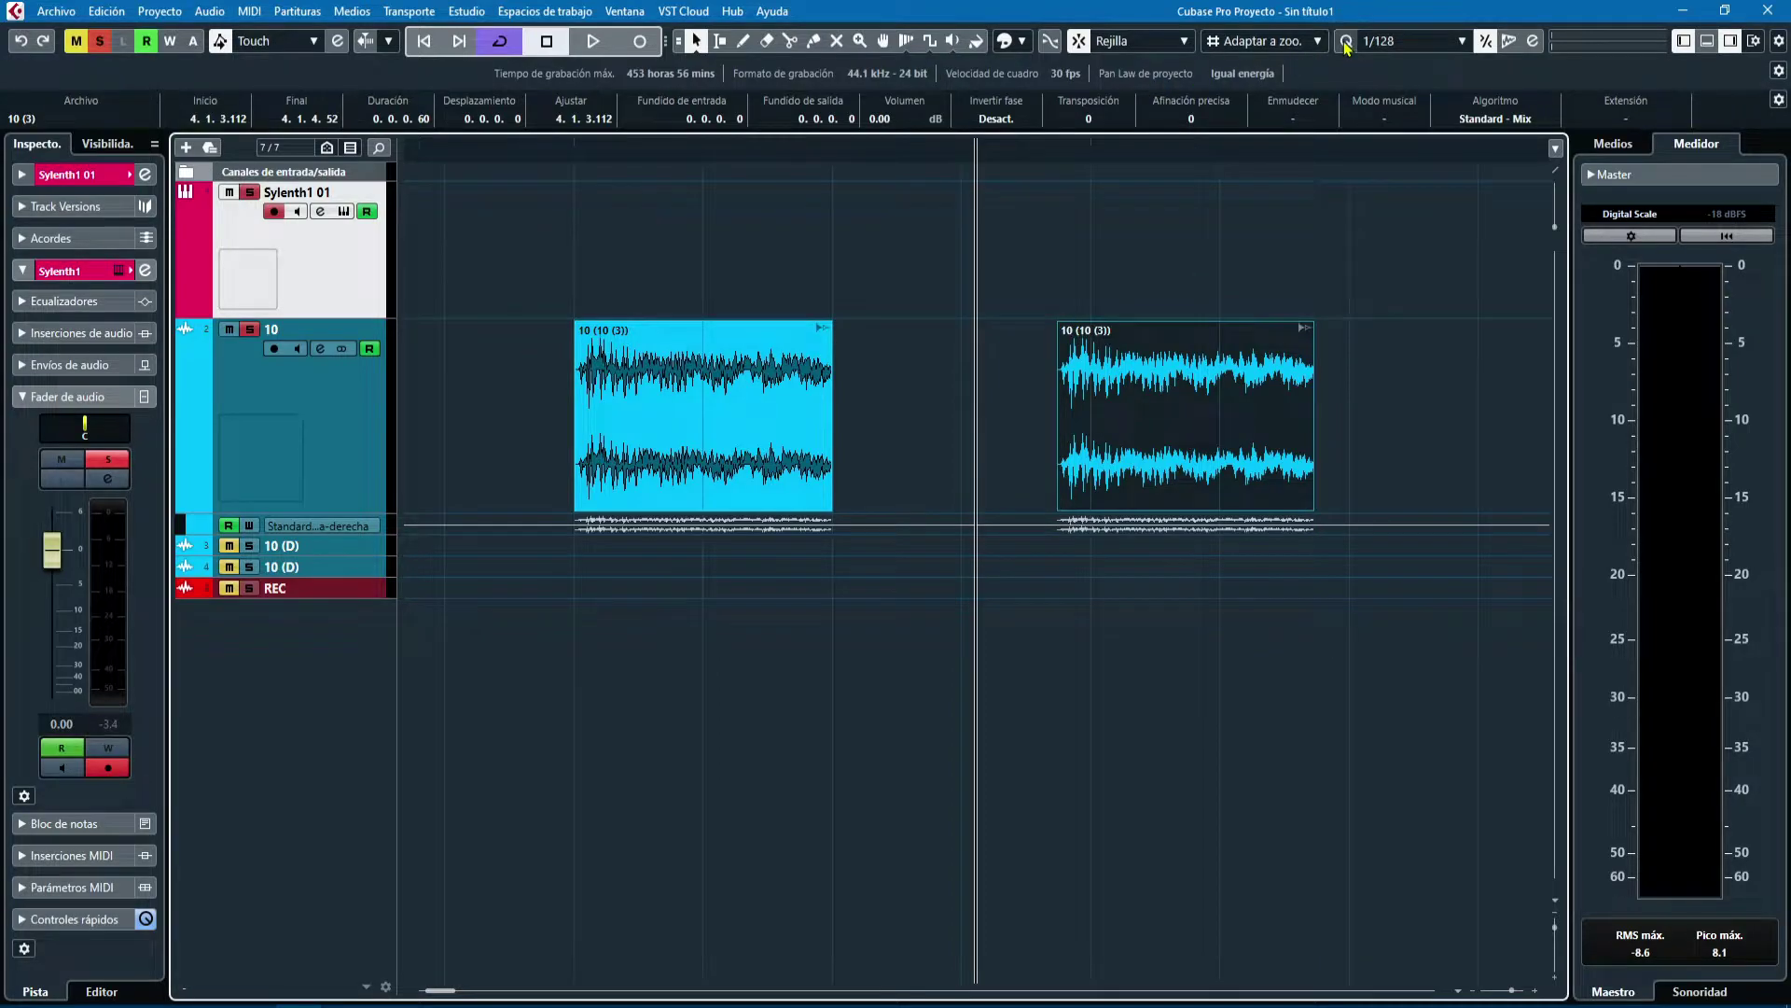
pyautogui.moveTo(1112, 370); pyautogui.dragTo(1094, 370)
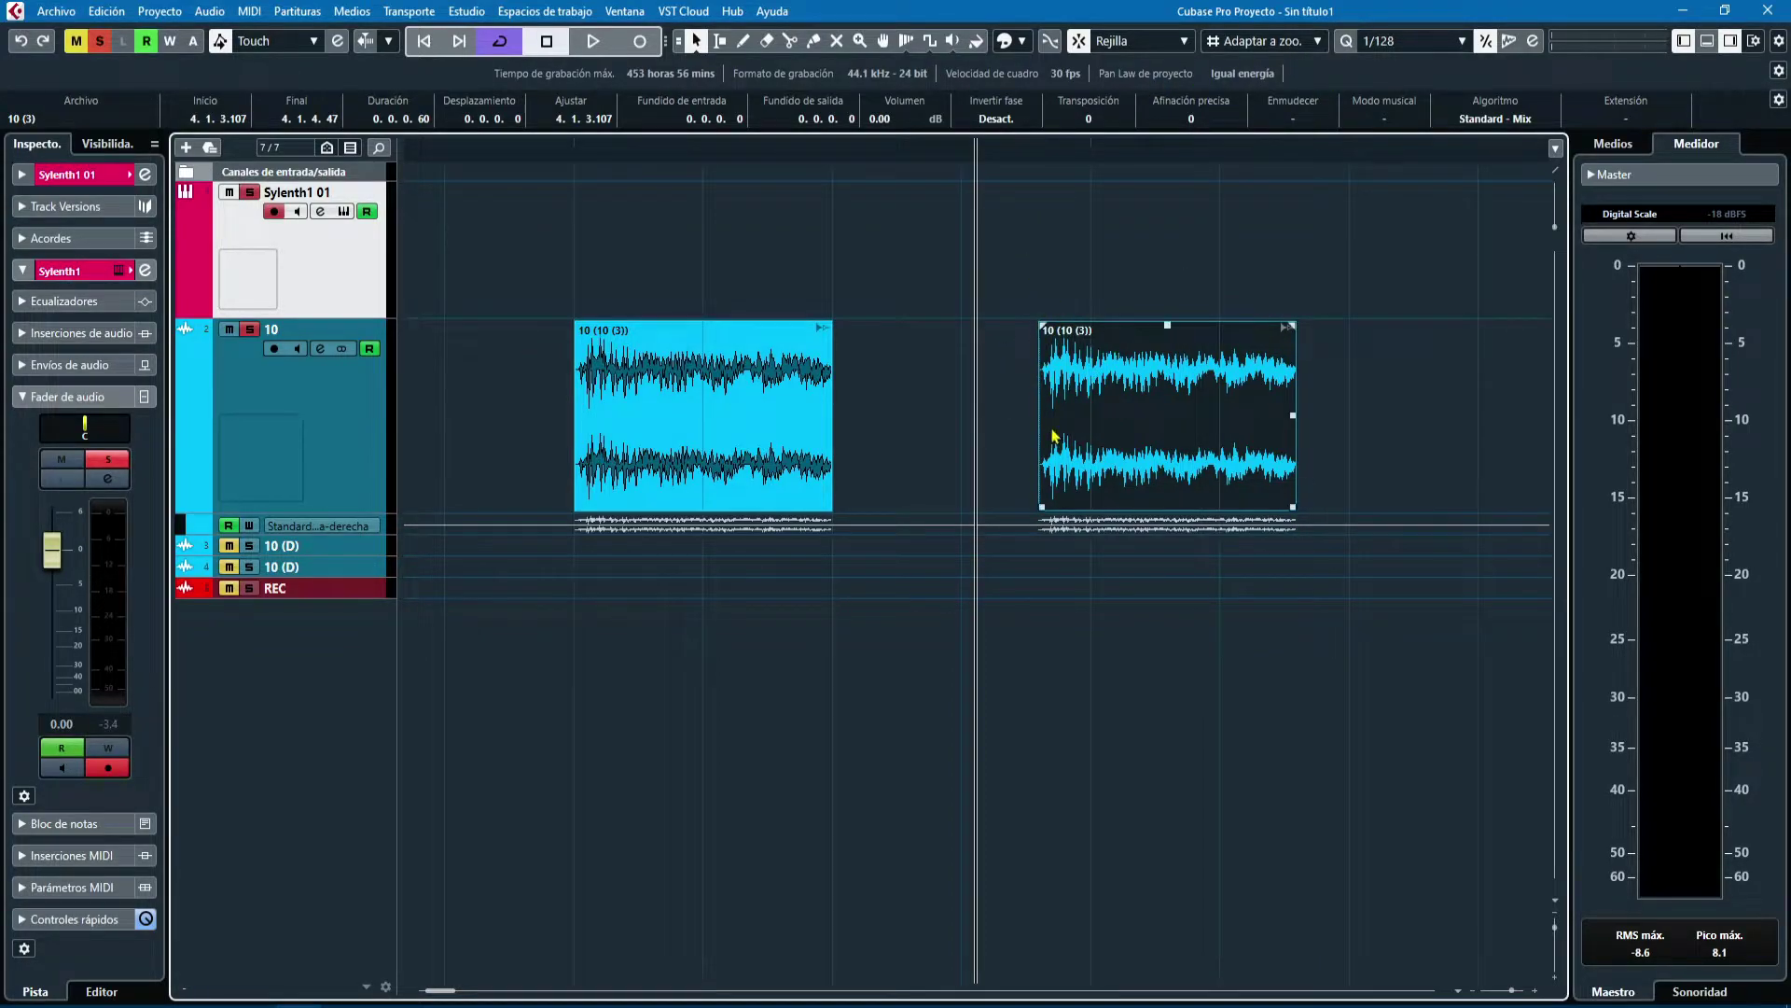
pyautogui.moveTo(1059, 430); pyautogui.dragTo(1129, 418)
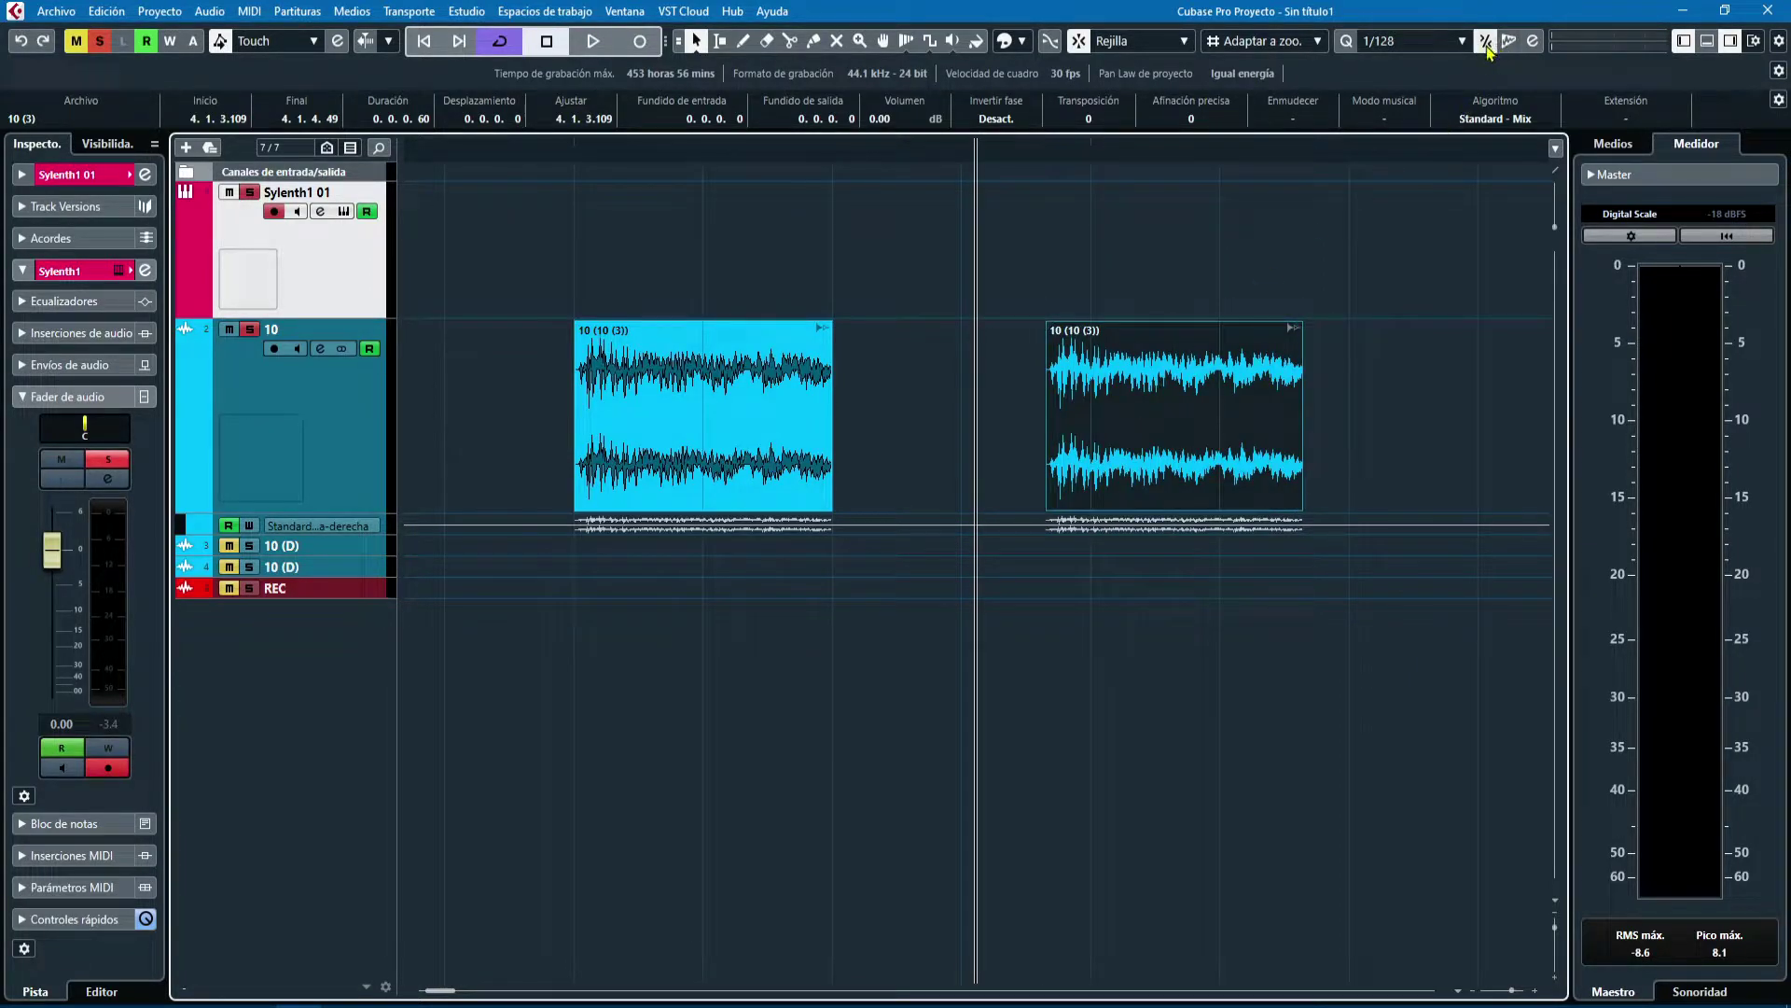
# - Apply the full 1/128 quantization to the second clip with soft quantization off, and deselect it
pyautogui.click(1347, 43)
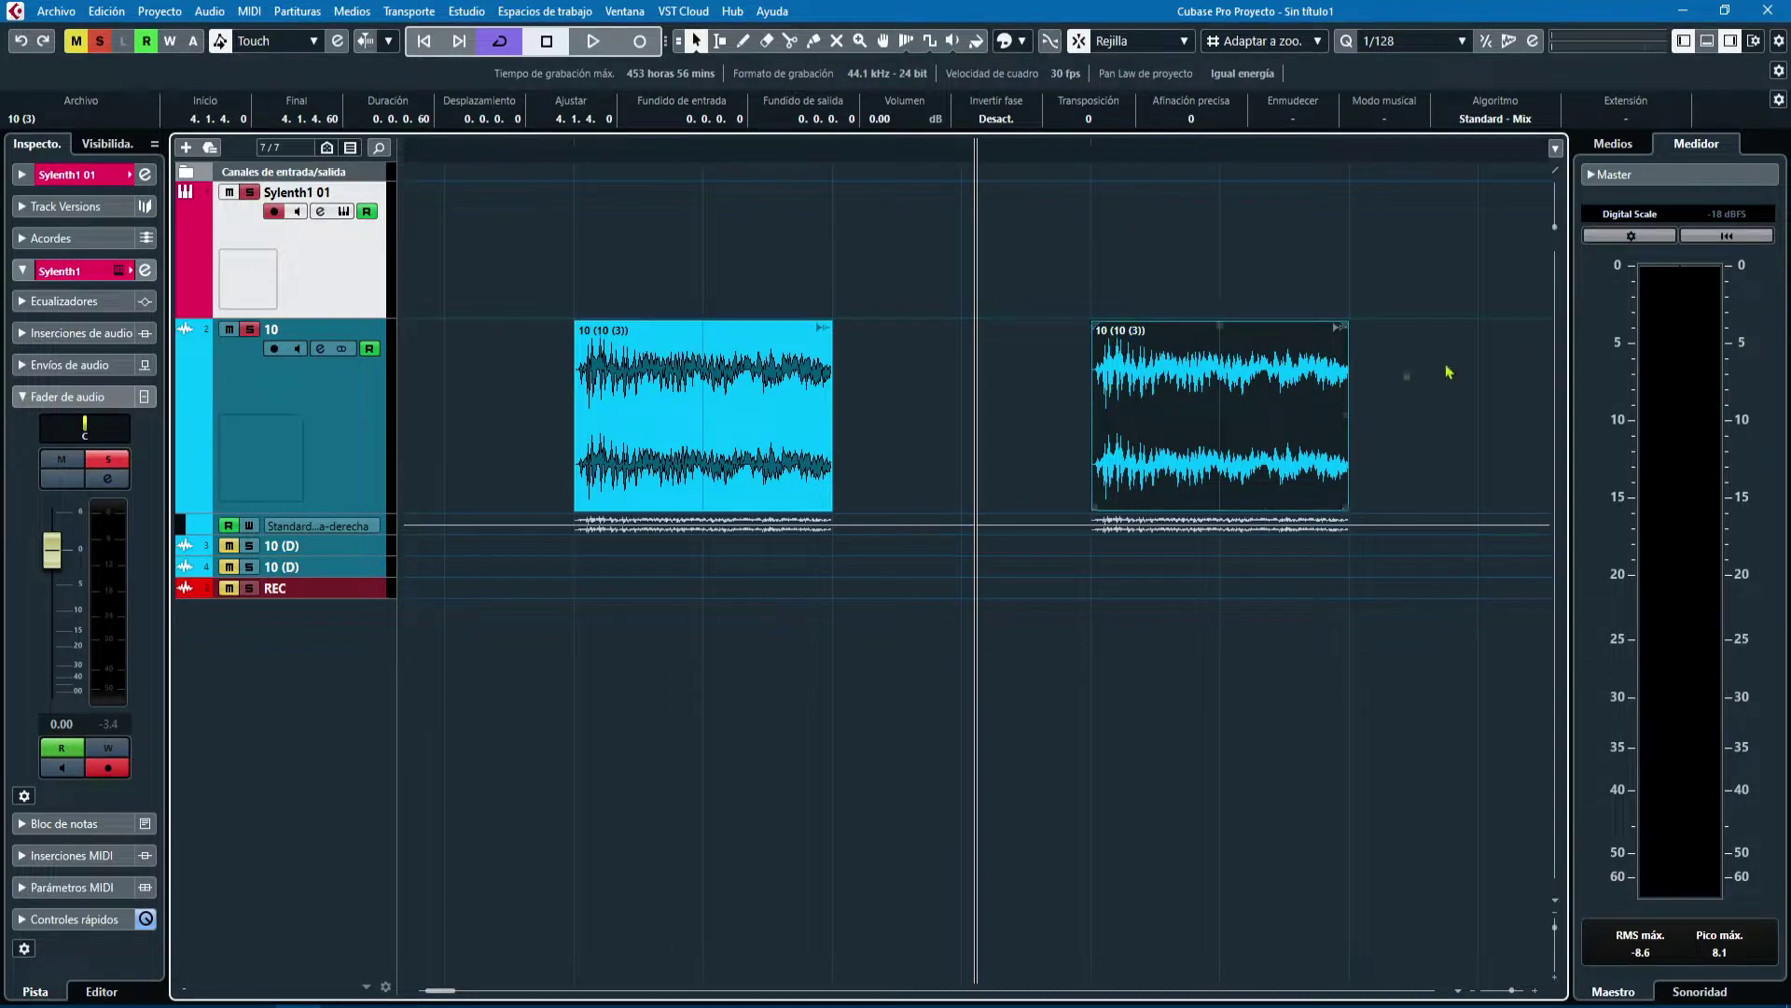
pyautogui.click(1083, 368)
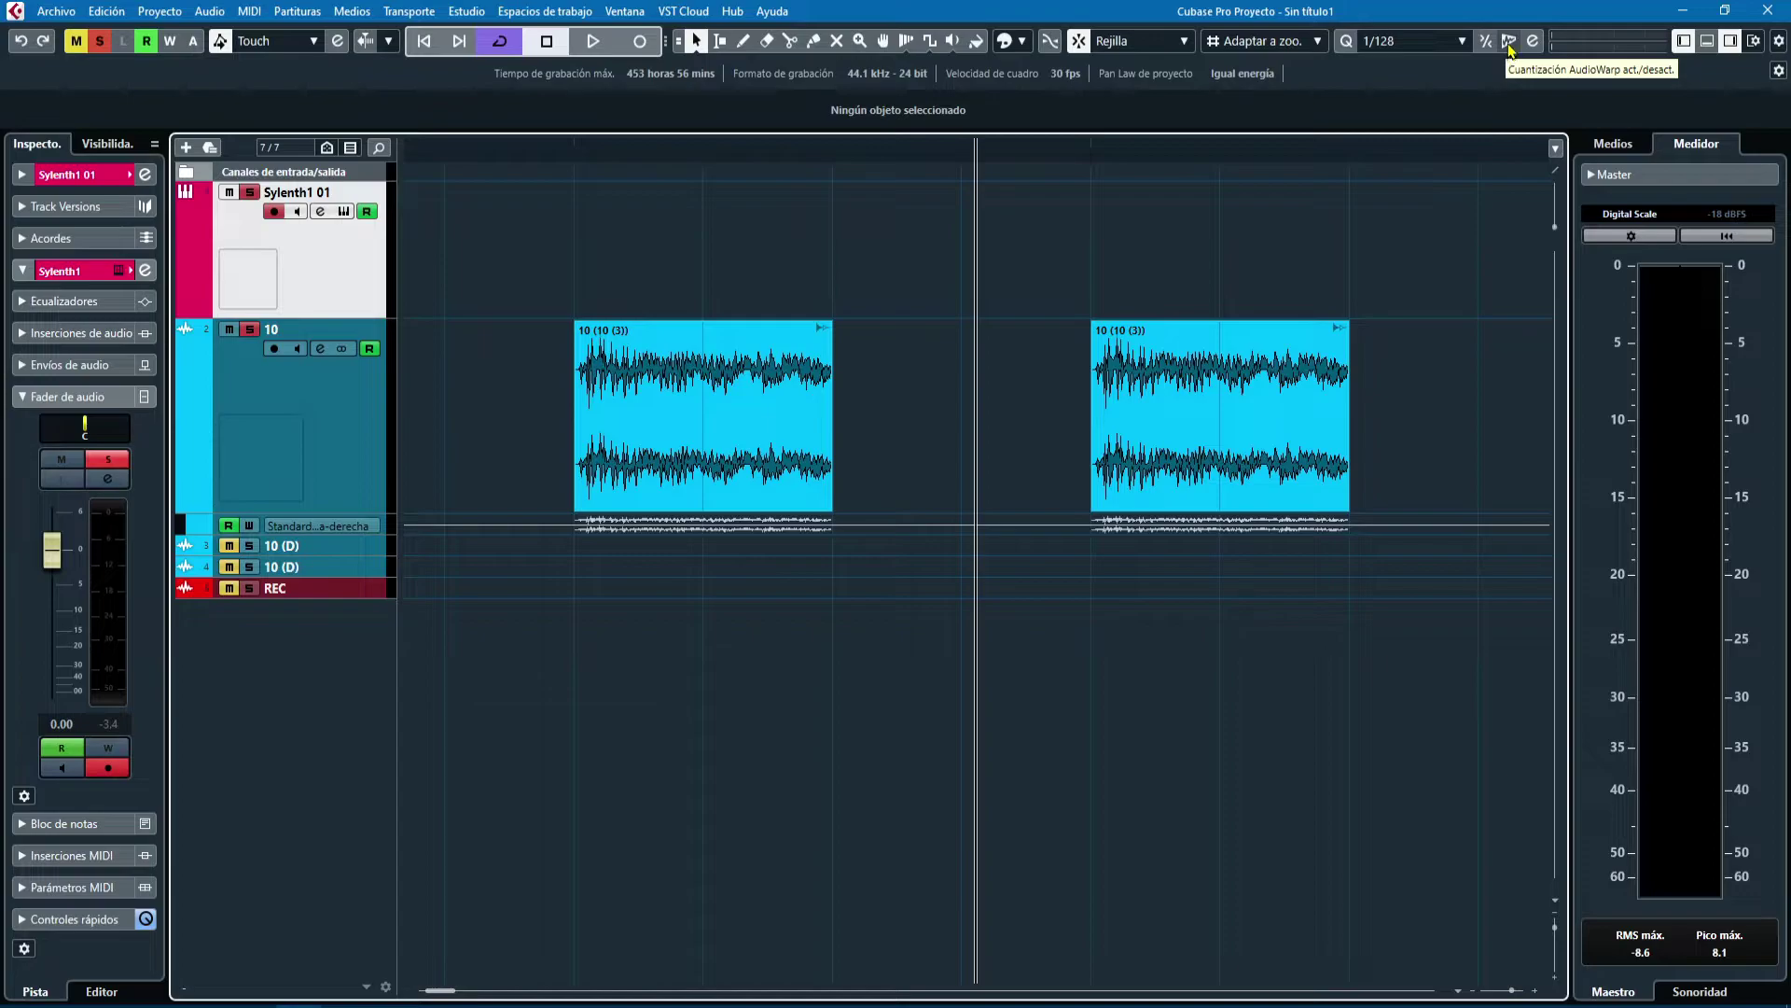
# - Turn AudioWarp quantization on and off again, and look through the quantize presets without changing the value
pyautogui.click(1510, 43)
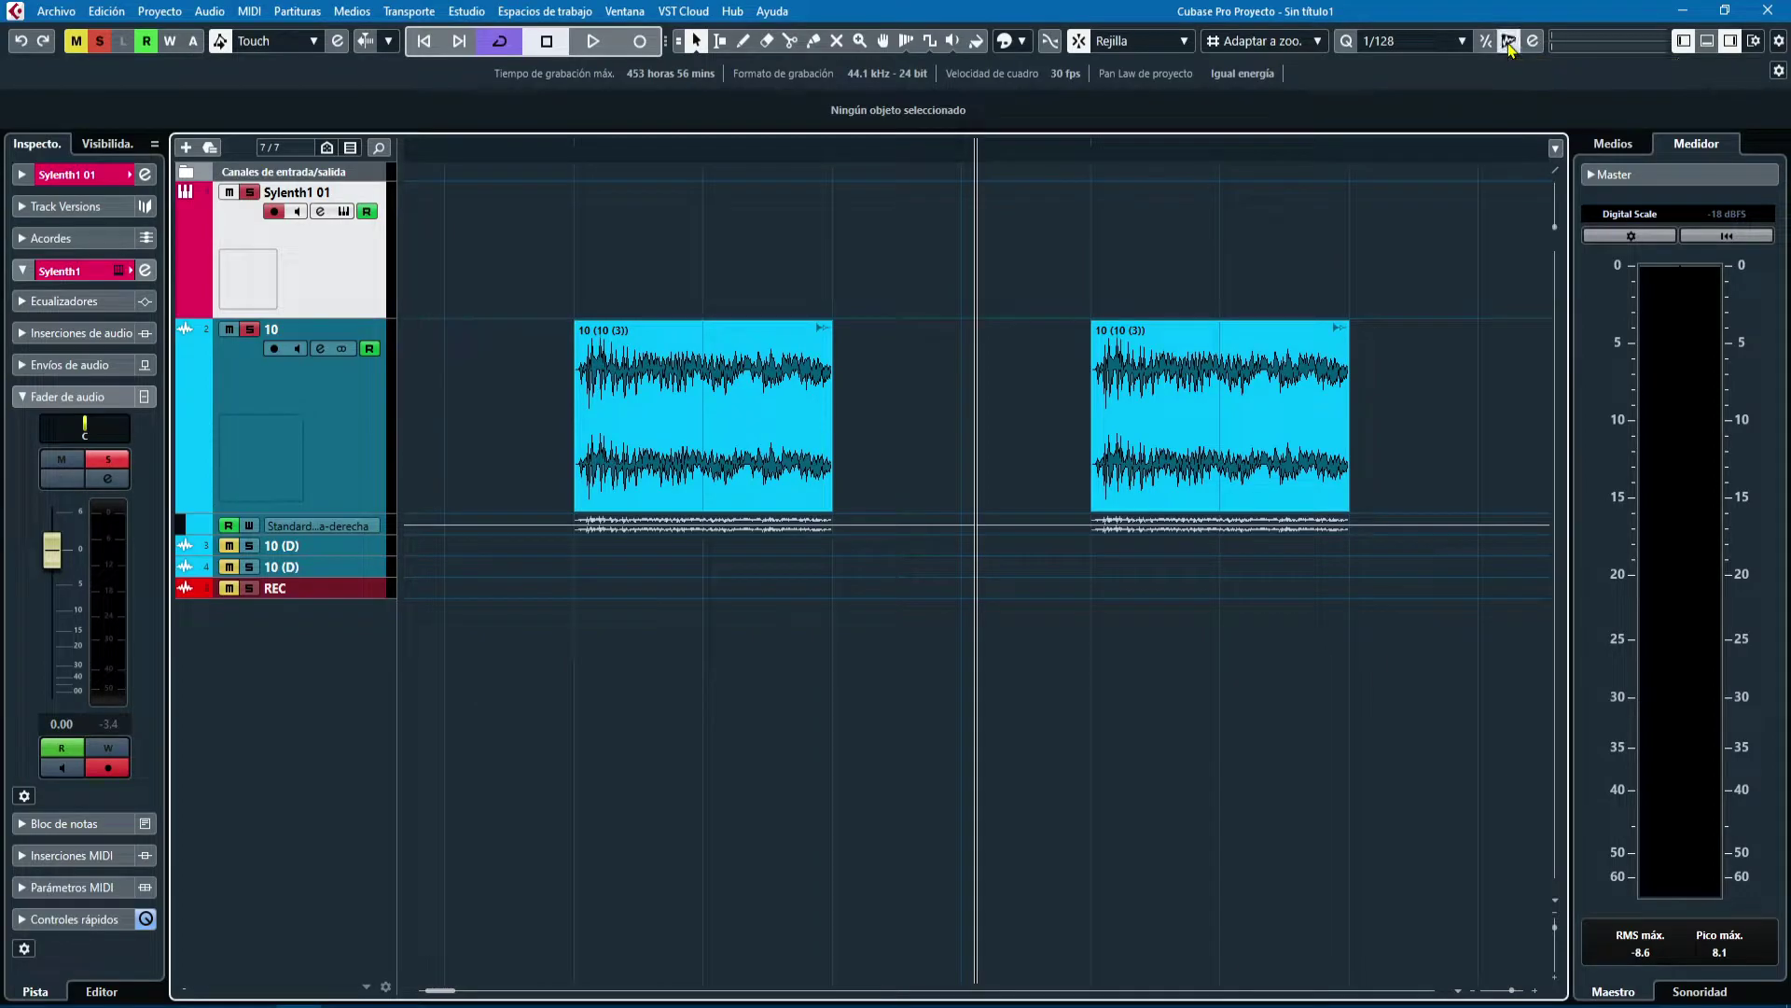
pyautogui.click(1511, 43)
pyautogui.click(1444, 42)
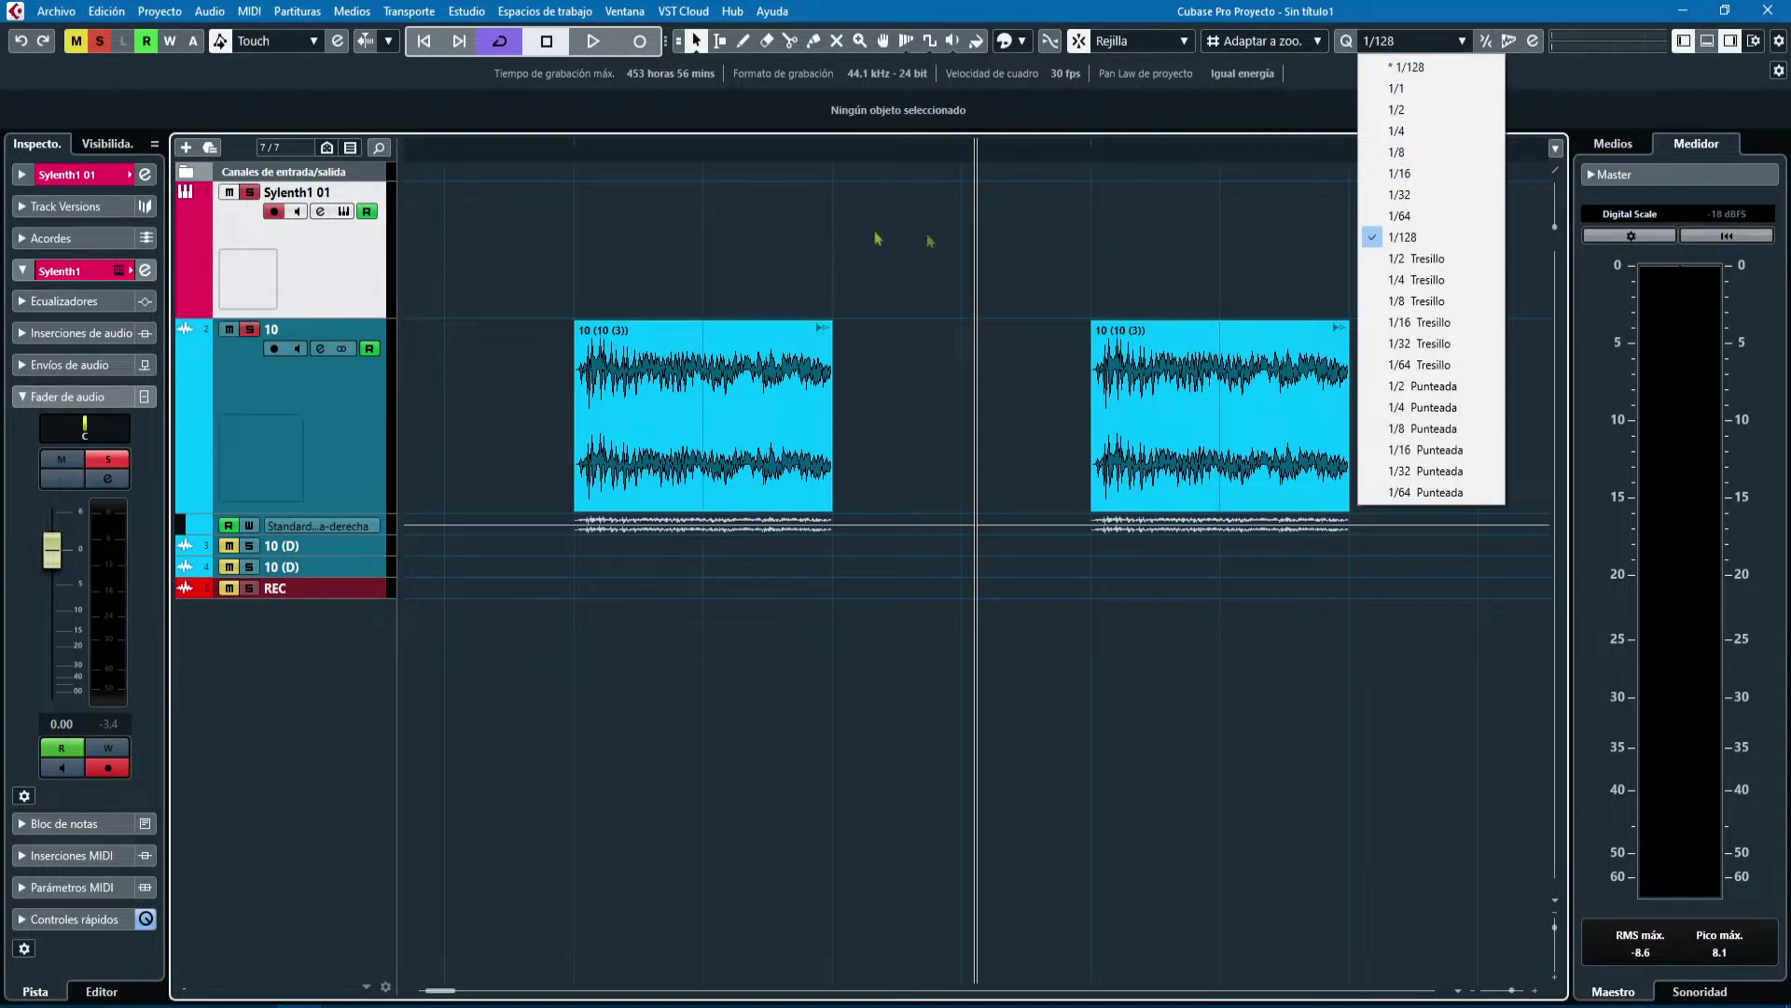
pyautogui.click(1241, 92)
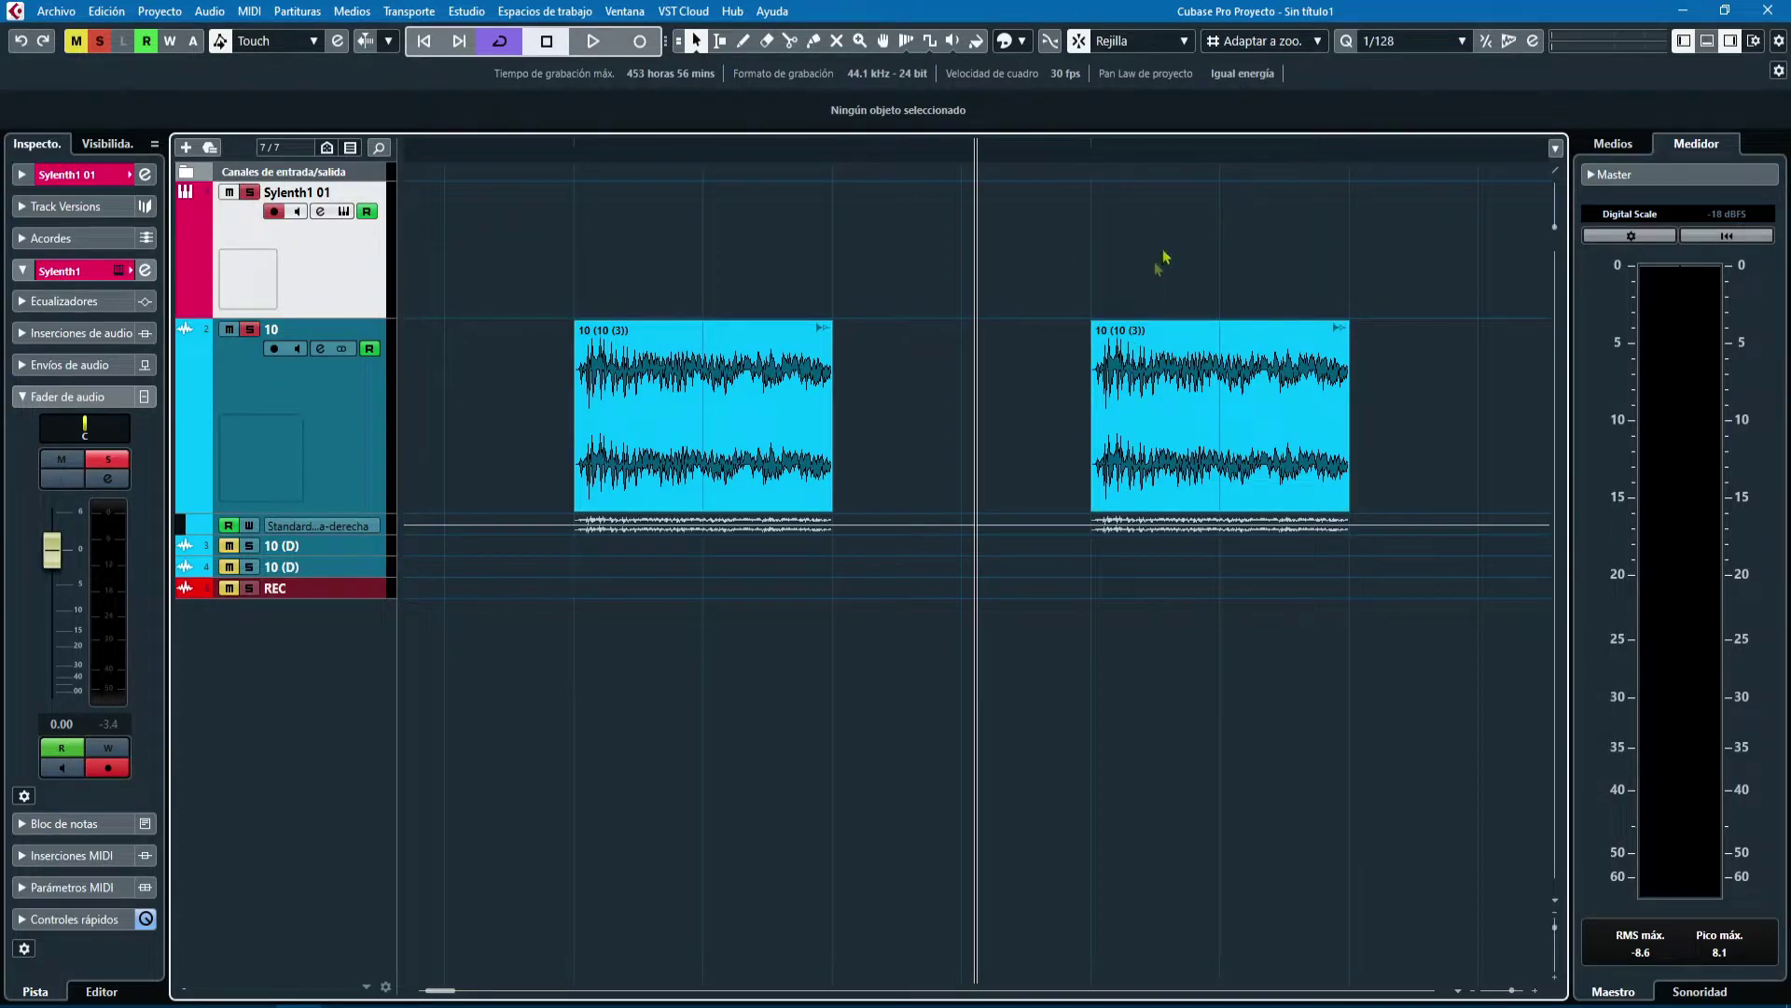
# - Place the project cursor at the start of bar 4
pyautogui.press('g')
pyautogui.press('g')
pyautogui.press('g')
pyautogui.press('g')
pyautogui.press('g')
pyautogui.press('g')
pyautogui.press('g')
pyautogui.press('g')
pyautogui.press('g')
pyautogui.press('g')
pyautogui.press('g')
pyautogui.press('g')
pyautogui.press('g')
pyautogui.press('g')
pyautogui.press('g')
pyautogui.press('g')
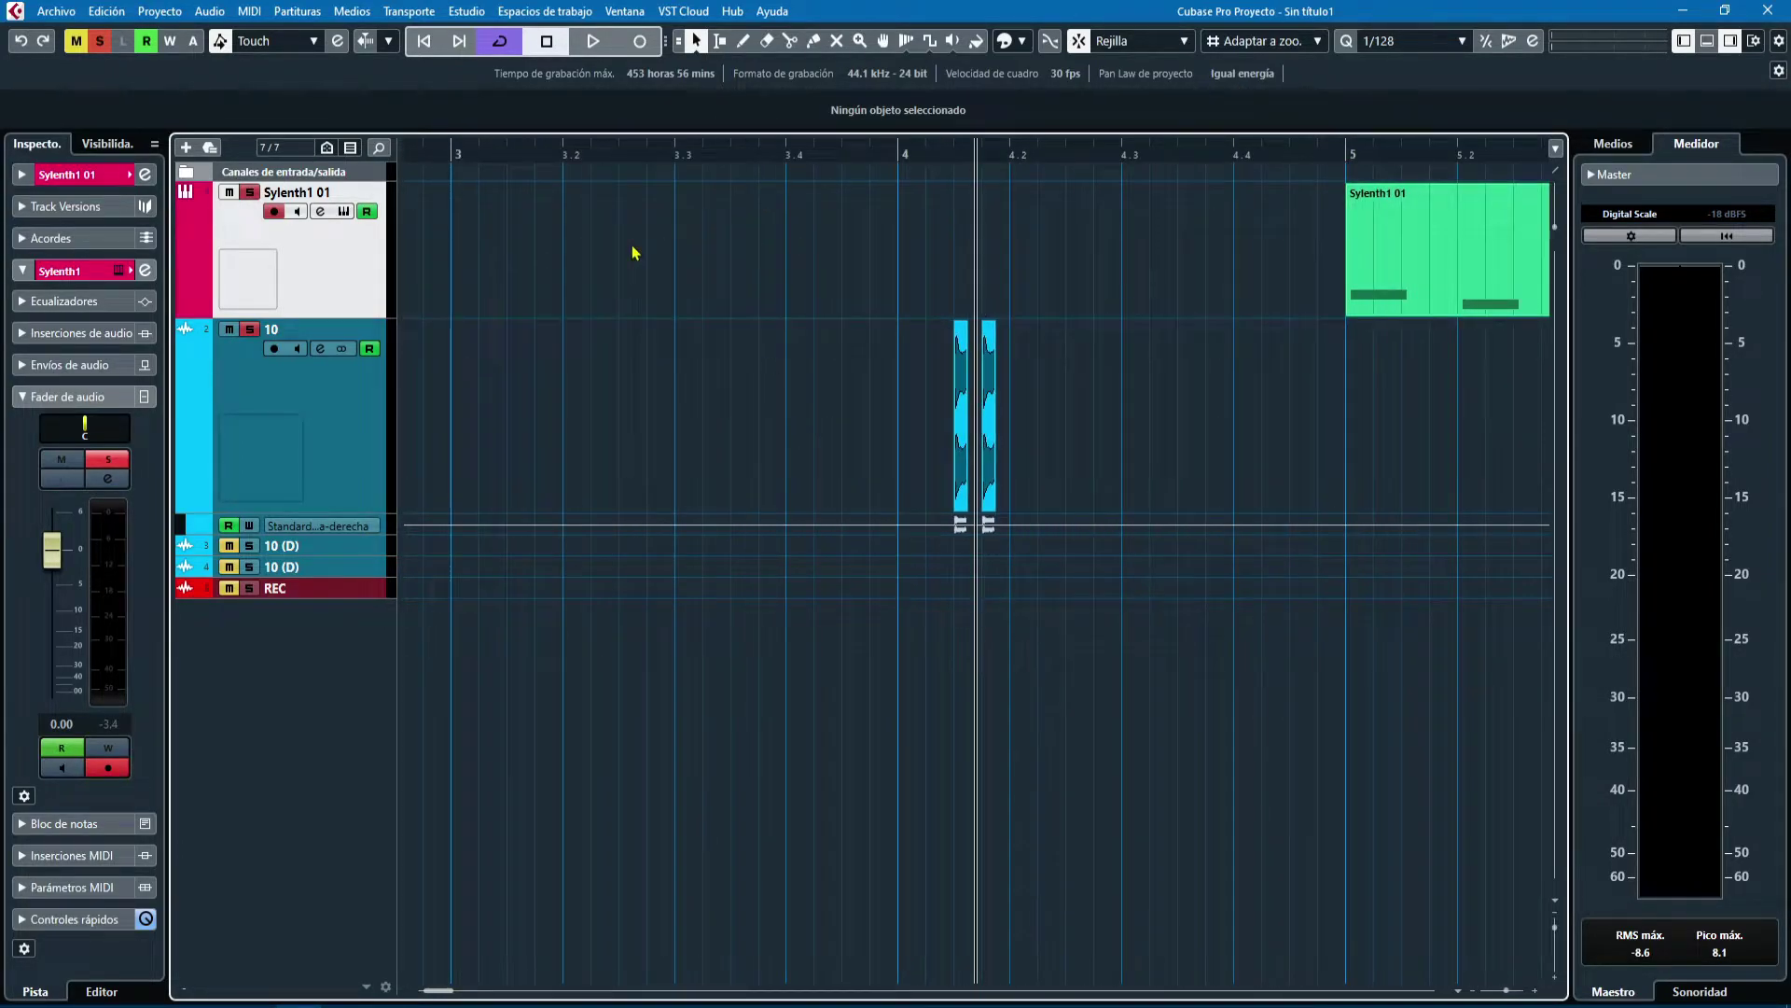
pyautogui.press('g')
pyautogui.press('g')
pyautogui.press('g')
pyautogui.press('g')
pyautogui.press('g')
pyautogui.press('g')
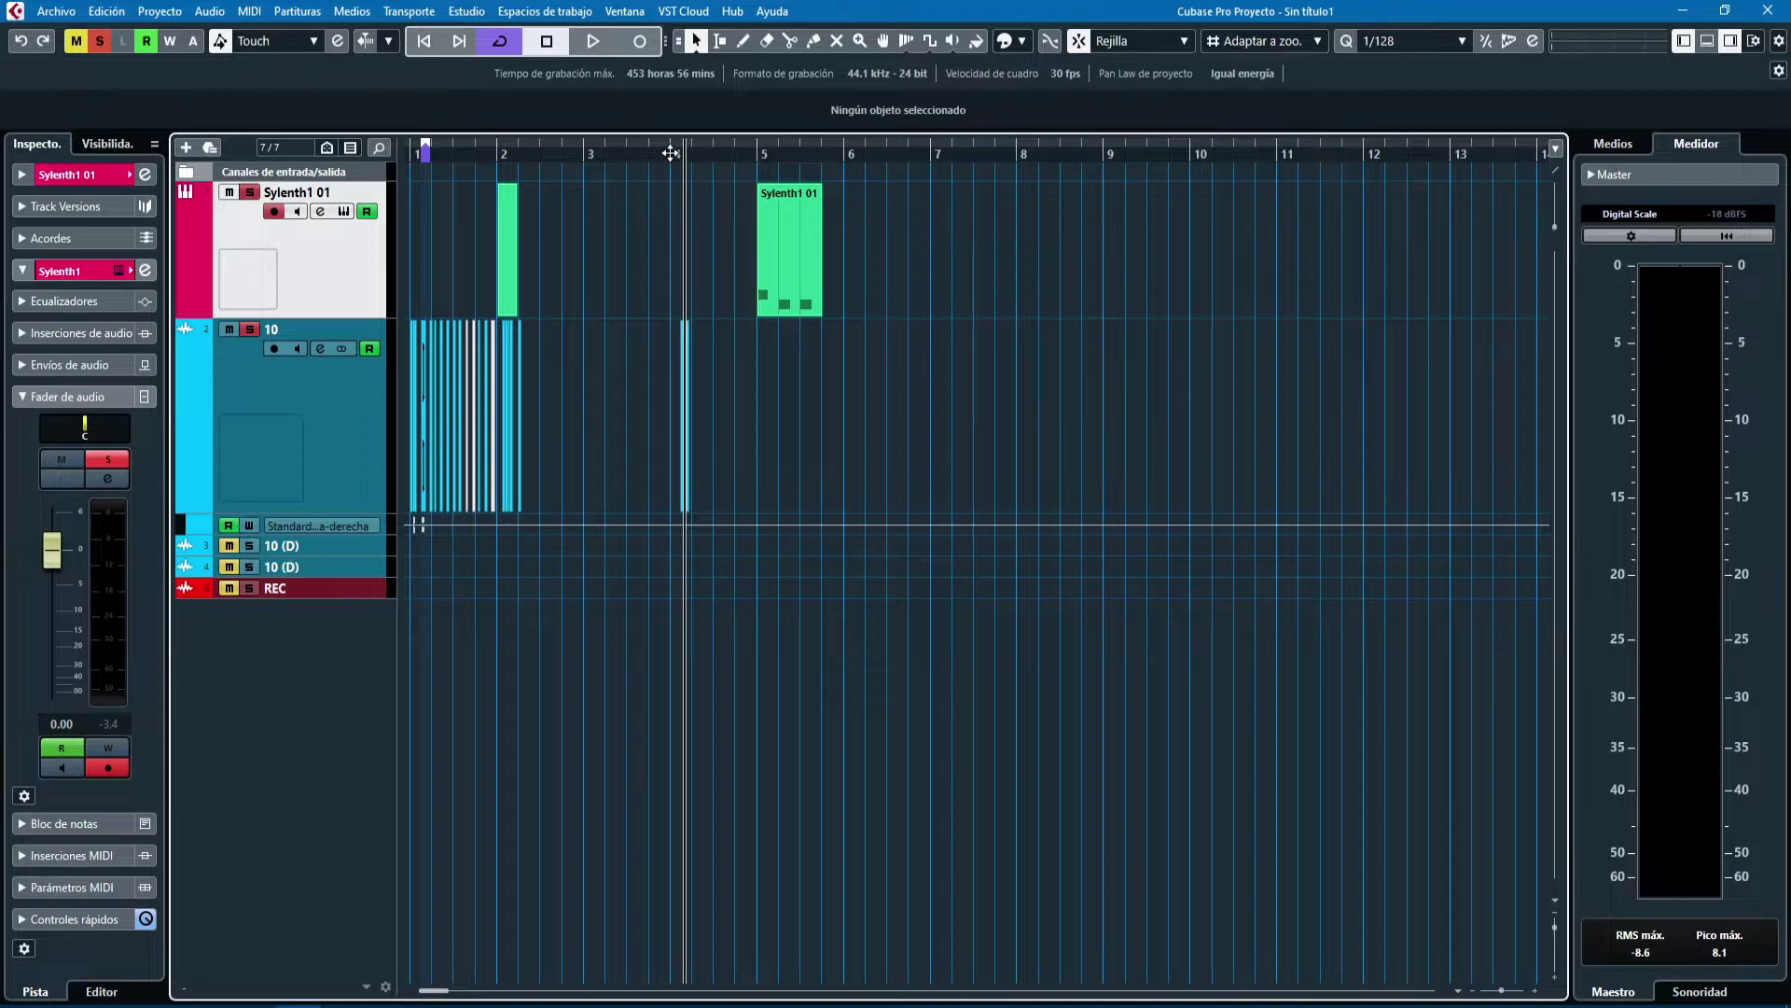
pyautogui.moveTo(679, 153); pyautogui.dragTo(684, 149)
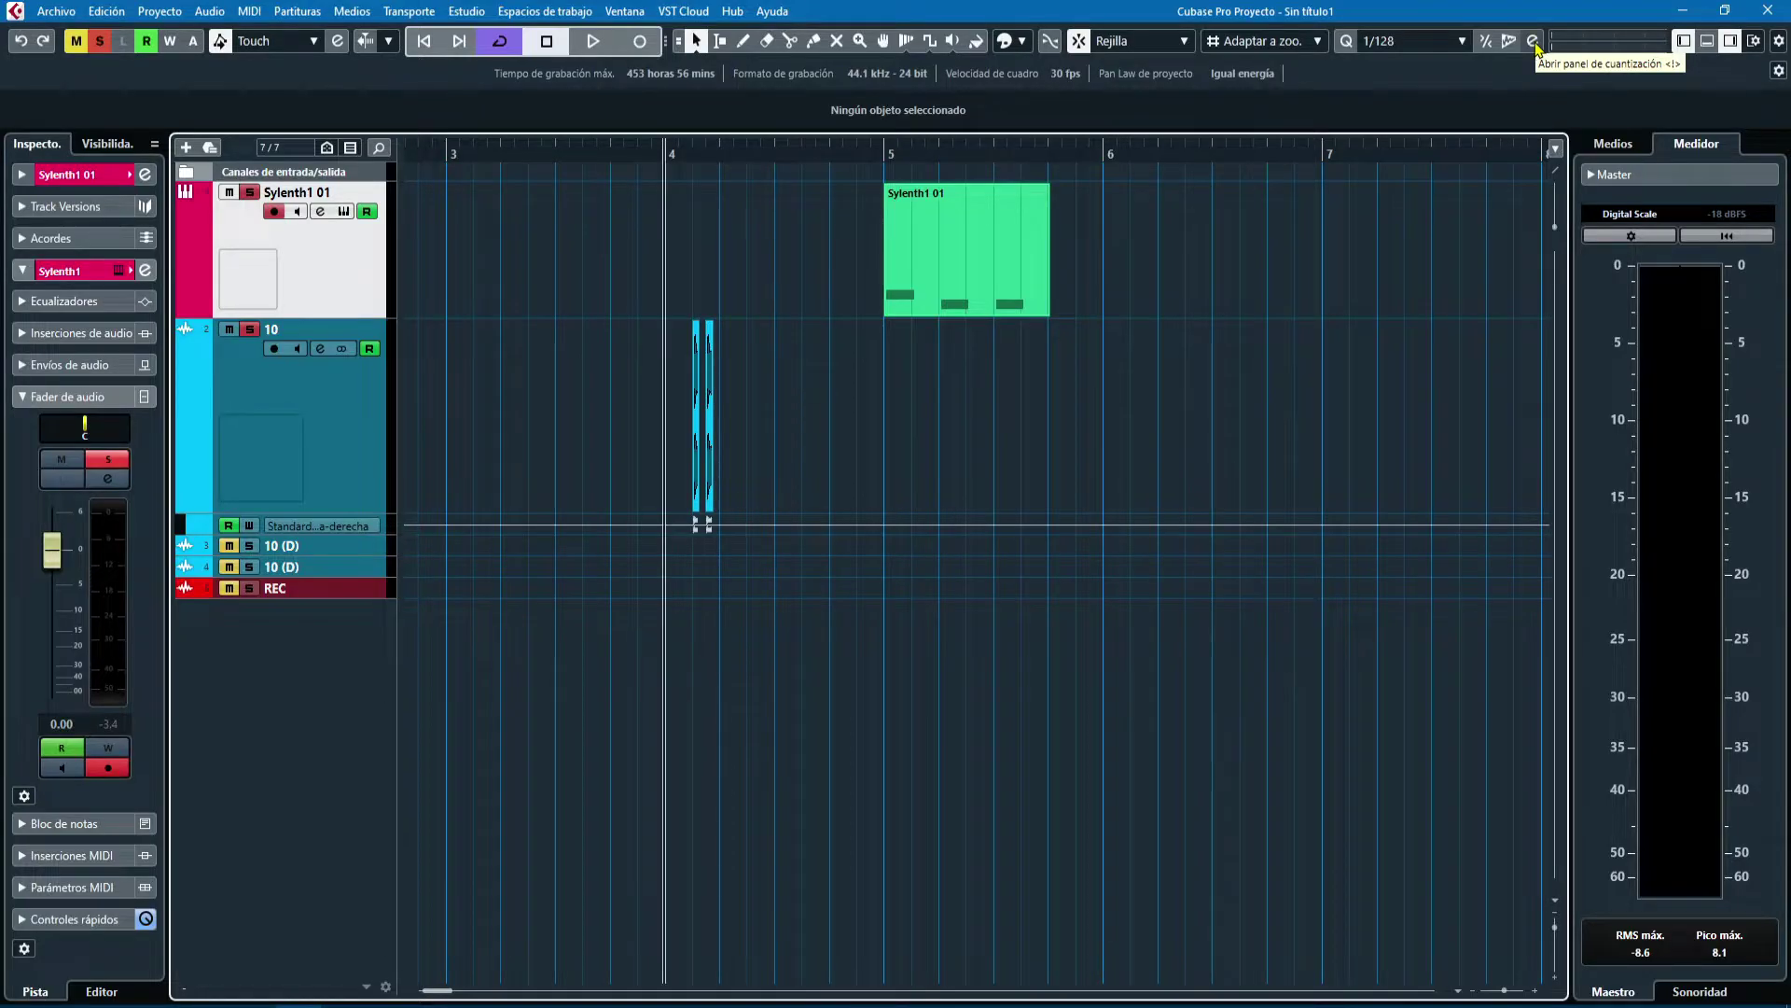
# - Open the quantize panel to examine its settings, and close it without changes
pyautogui.click(1535, 43)
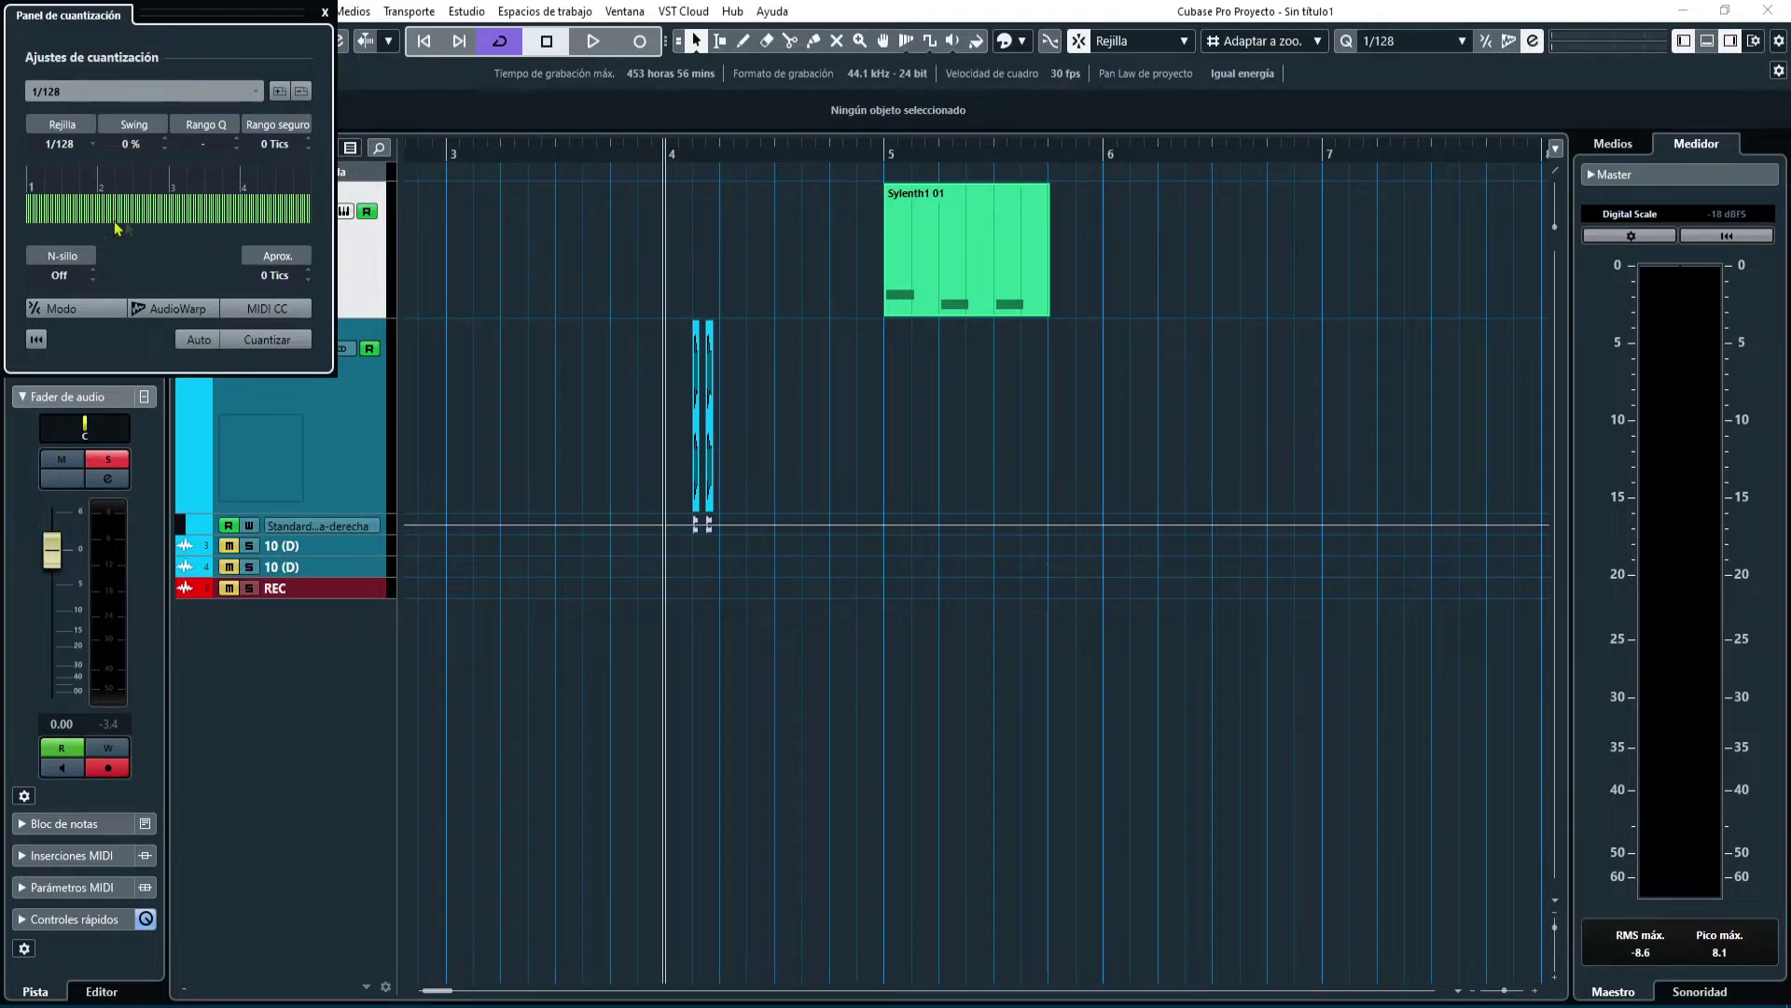
pyautogui.click(325, 13)
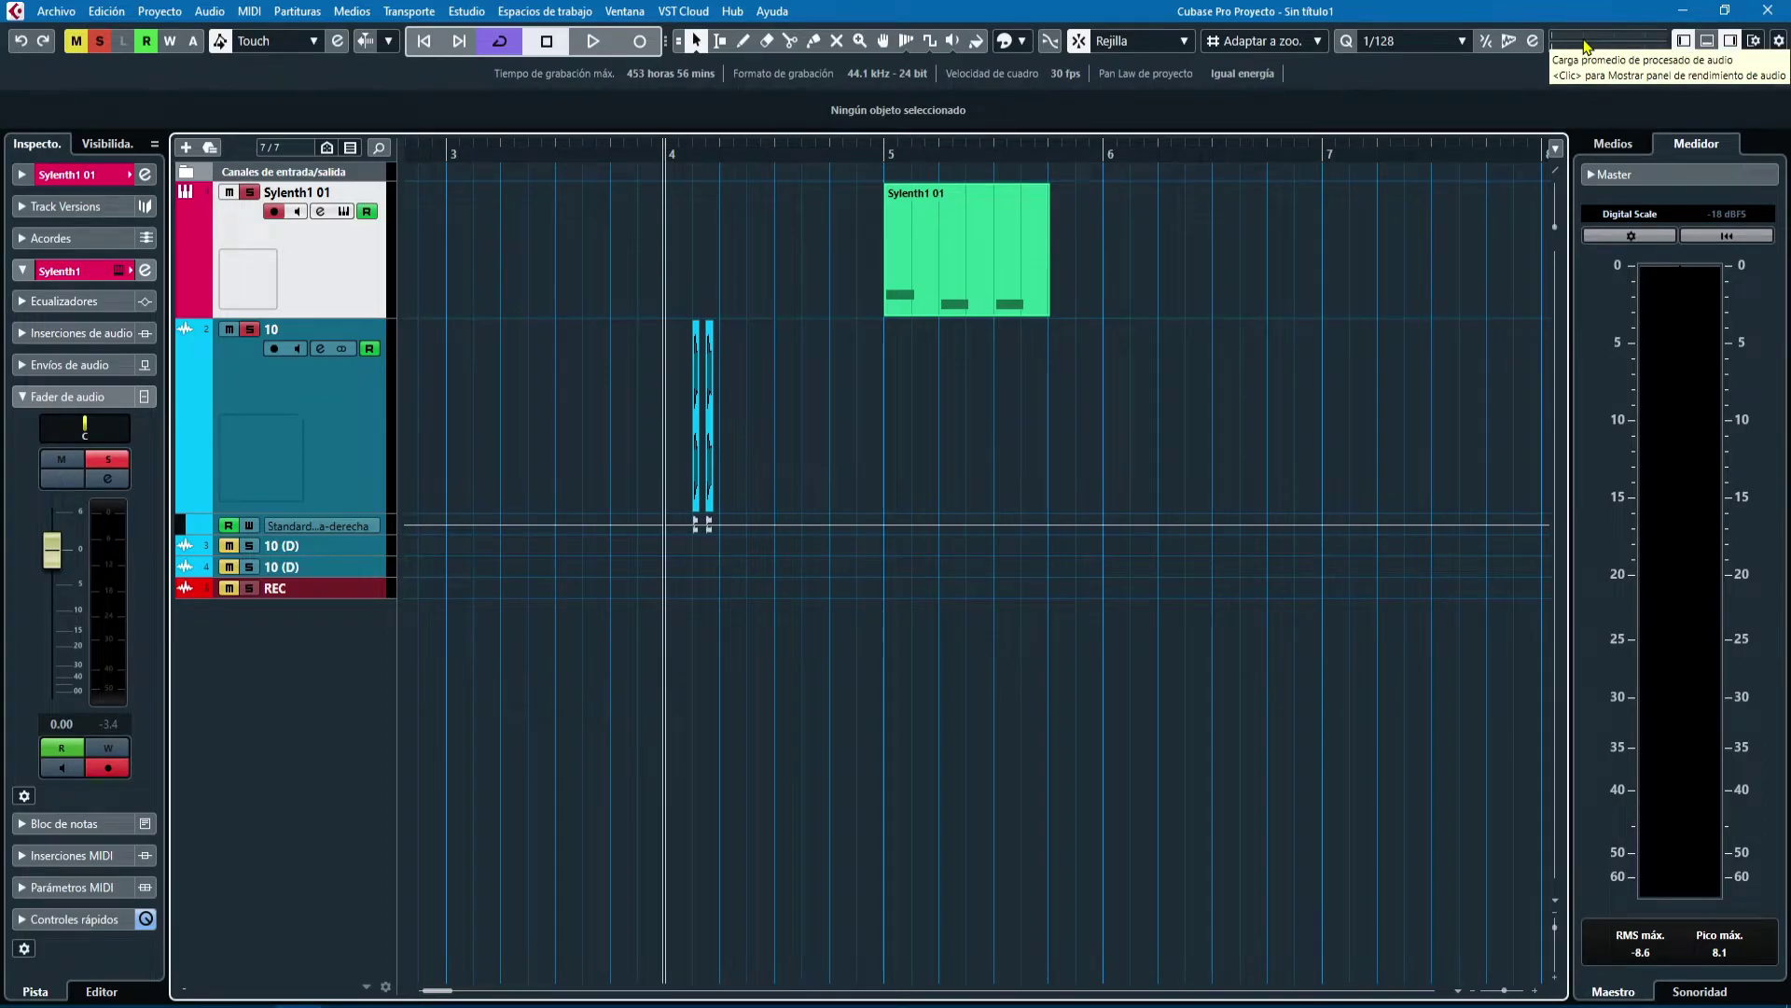
# - Play the Sylenth1 01 parts at bar 5 twice on the duplicated tracks to examine the audio performance meter
pyautogui.click(885, 154)
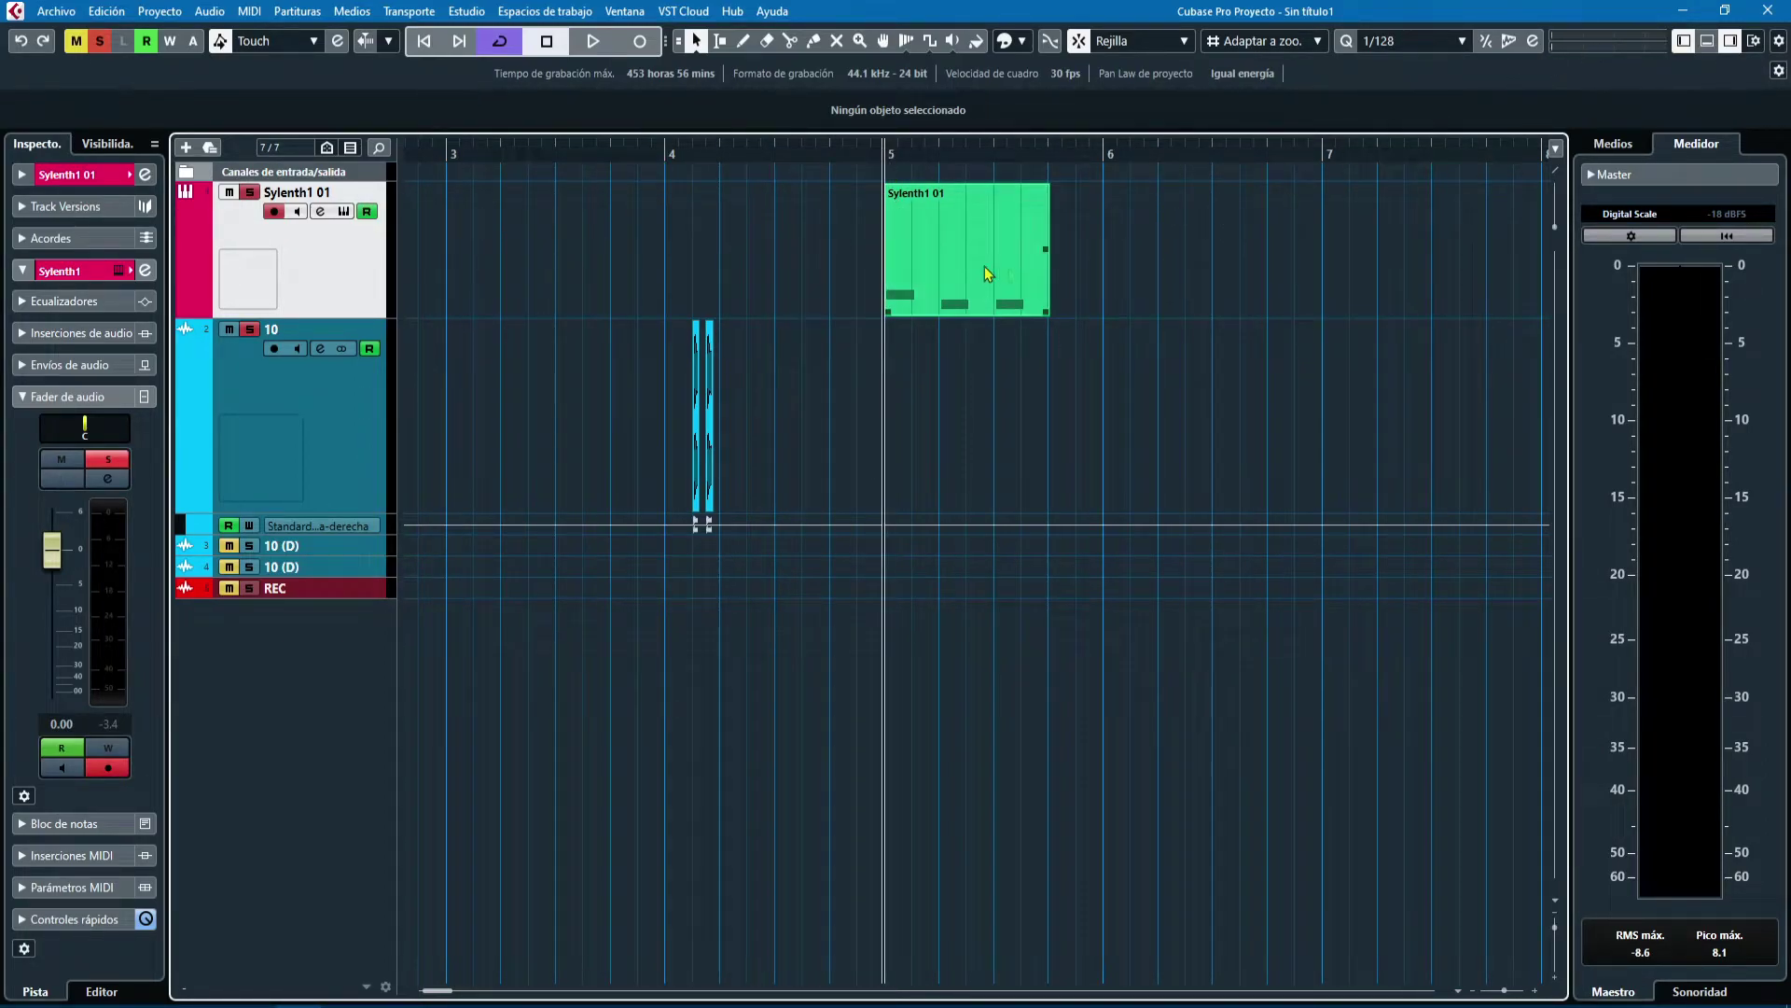
pyautogui.click(942, 261)
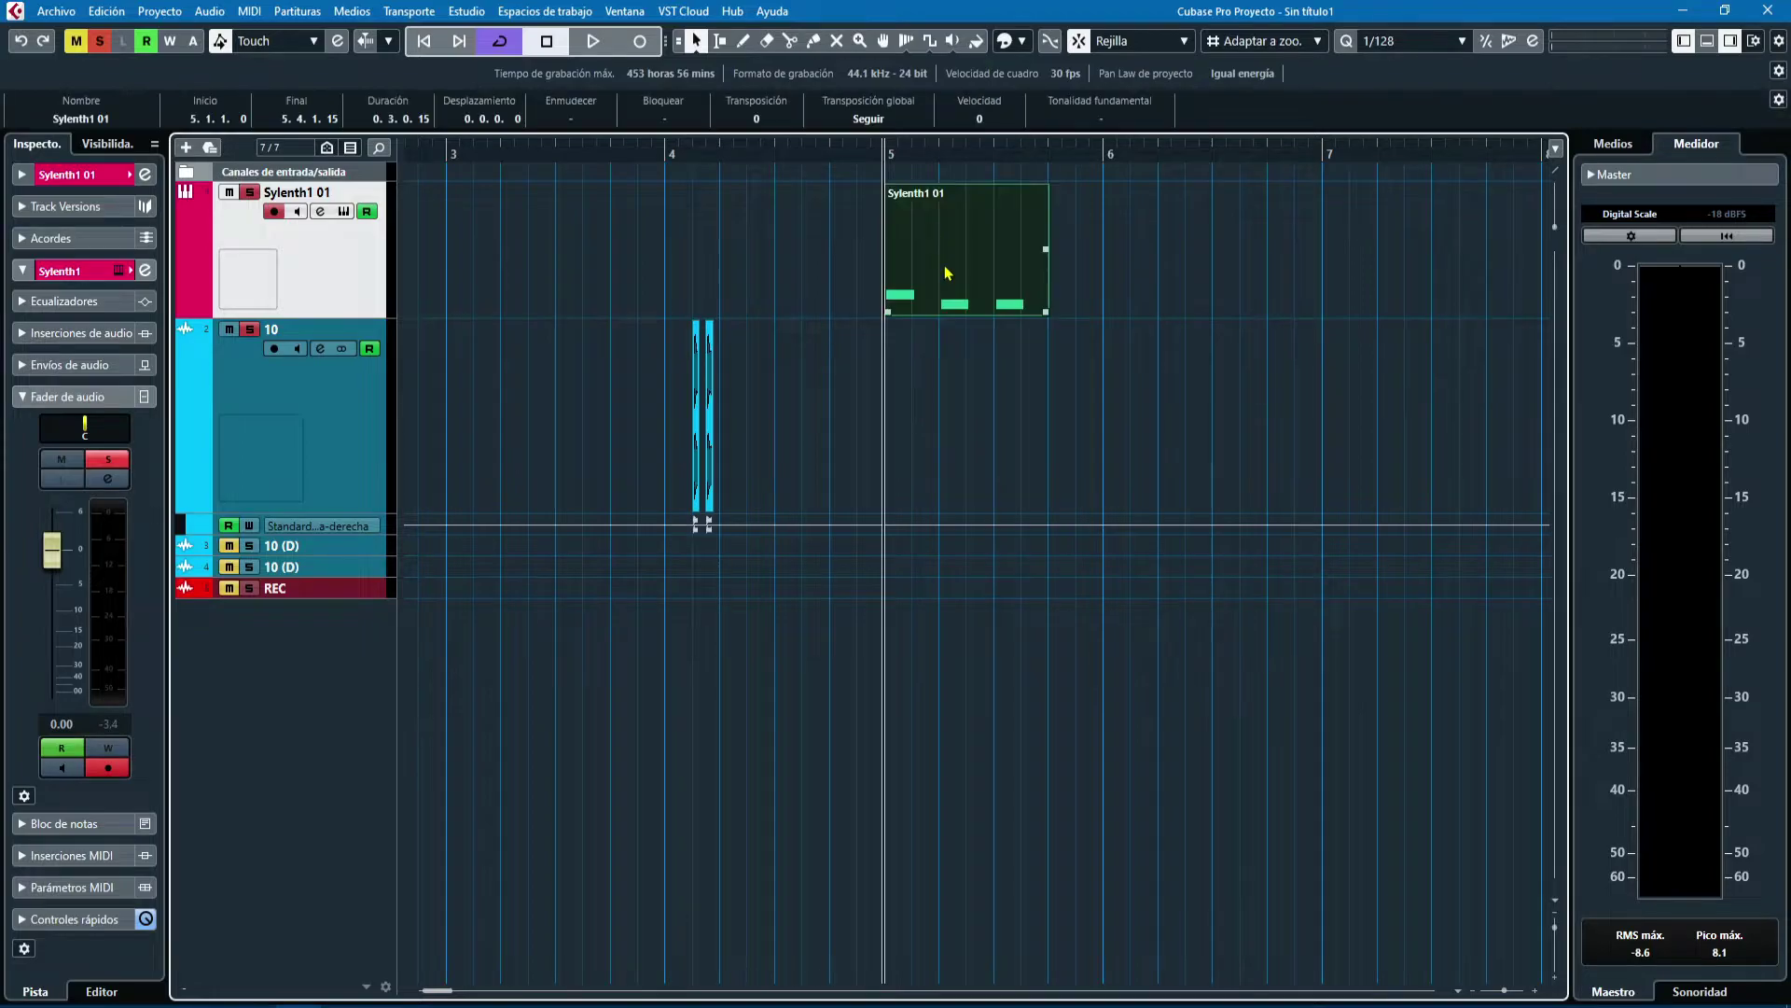
pyautogui.press('space')
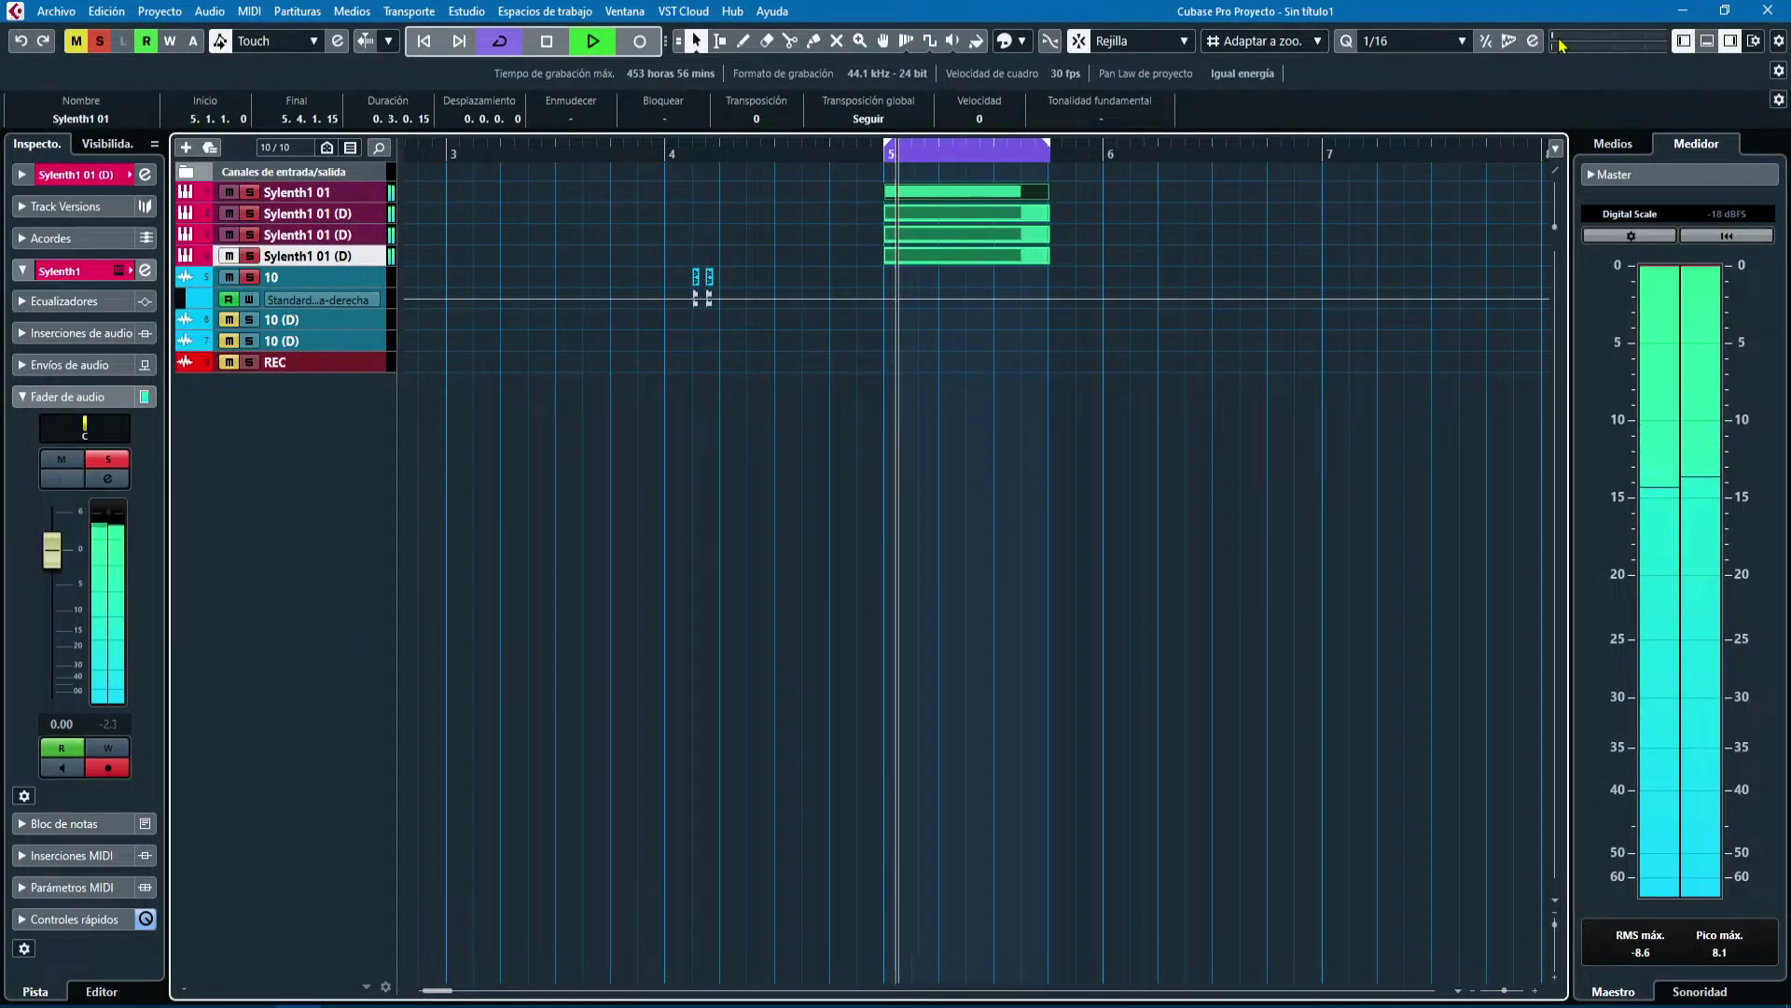
pyautogui.press('space')
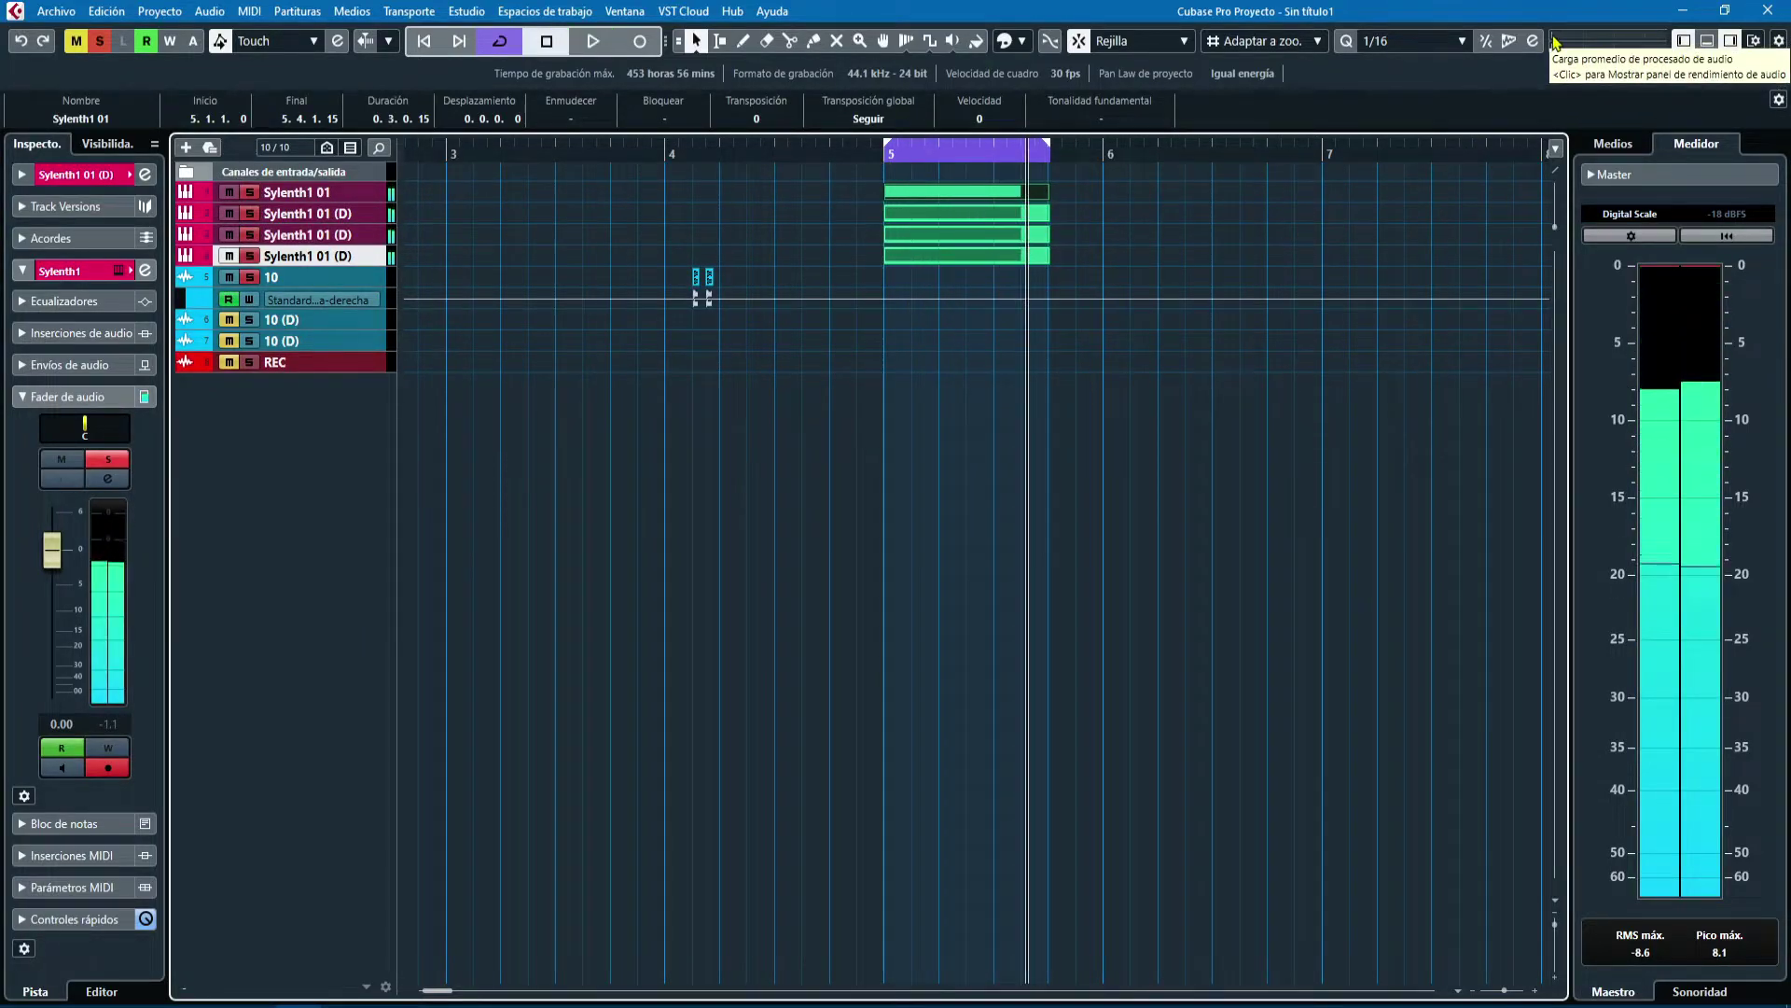
pyautogui.press('space')
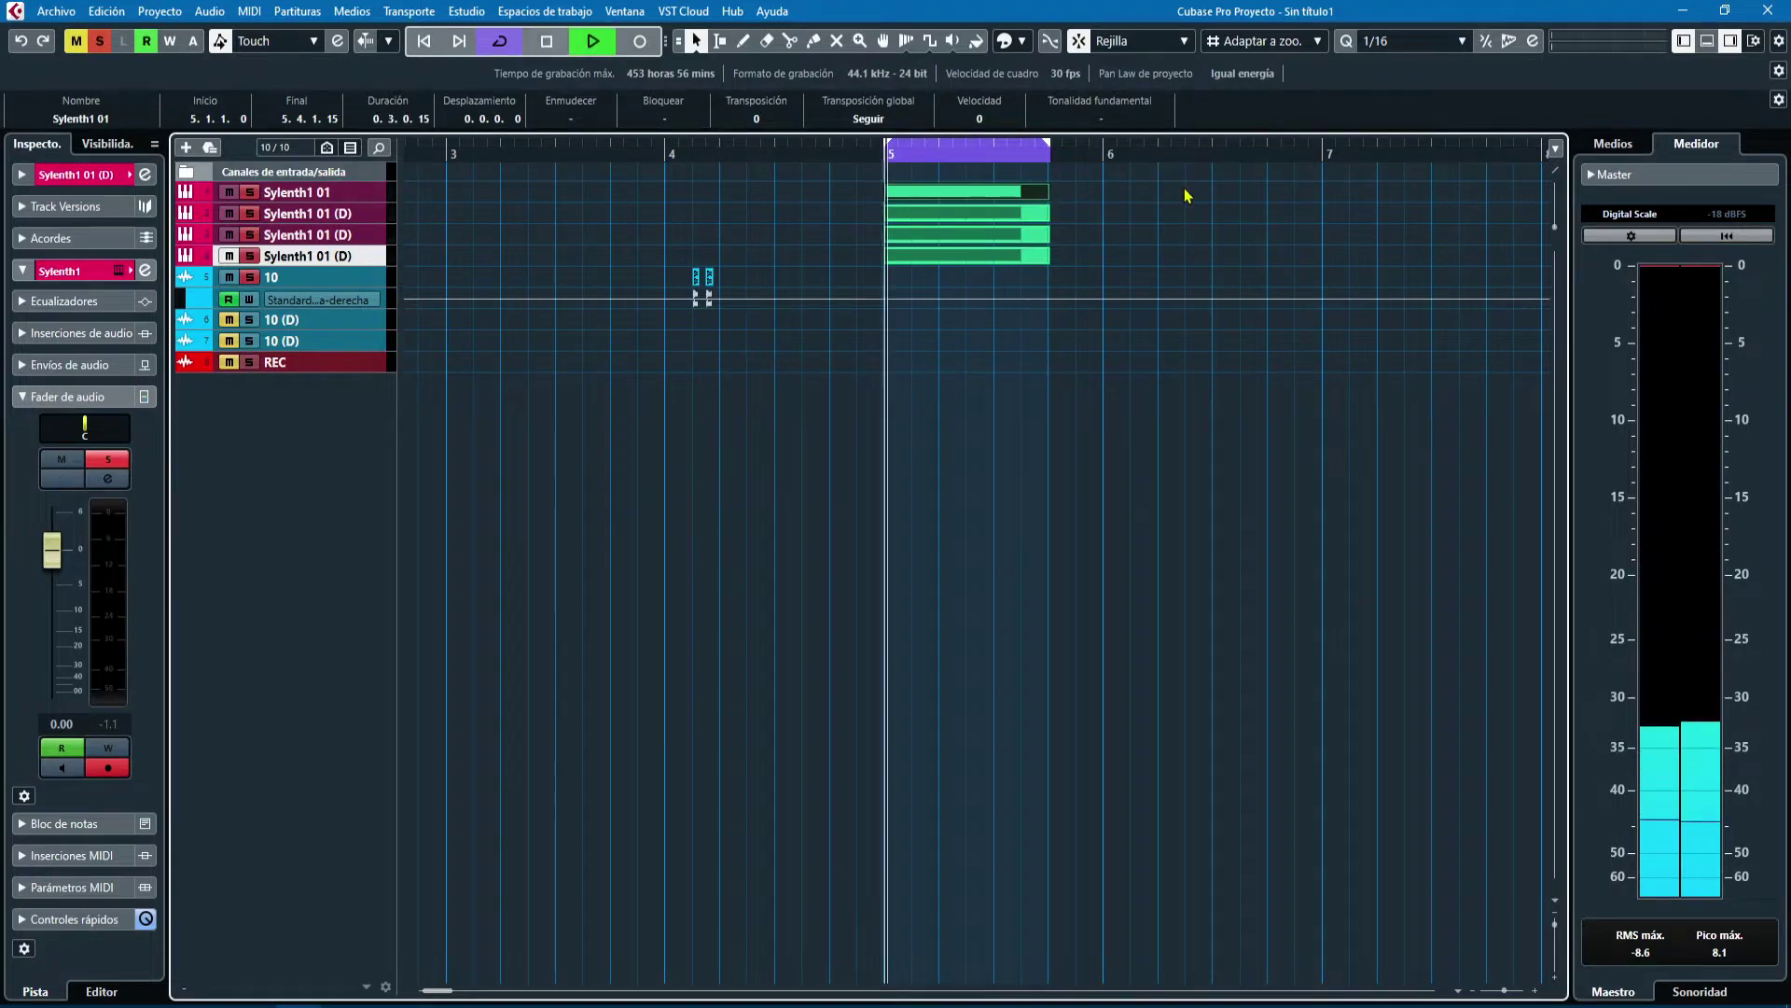
pyautogui.press('space')
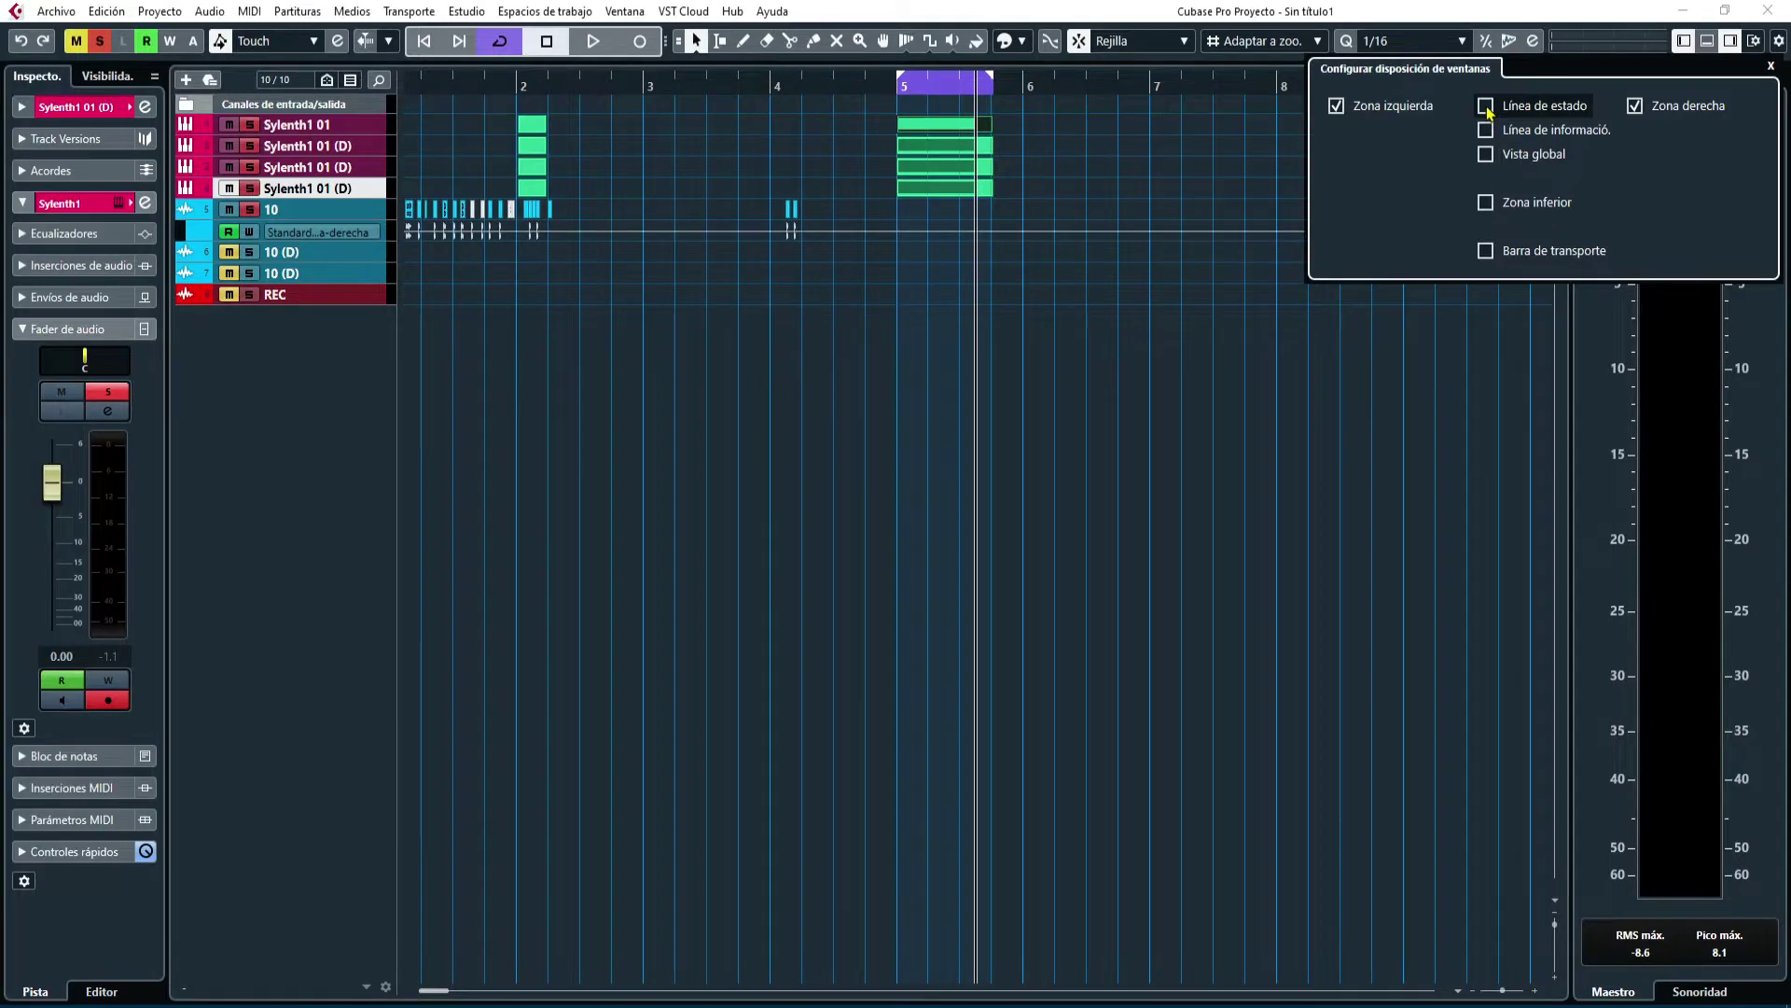
# - Show the Línea de estado in the window layout and open the project setup from the recording format
pyautogui.click(1486, 107)
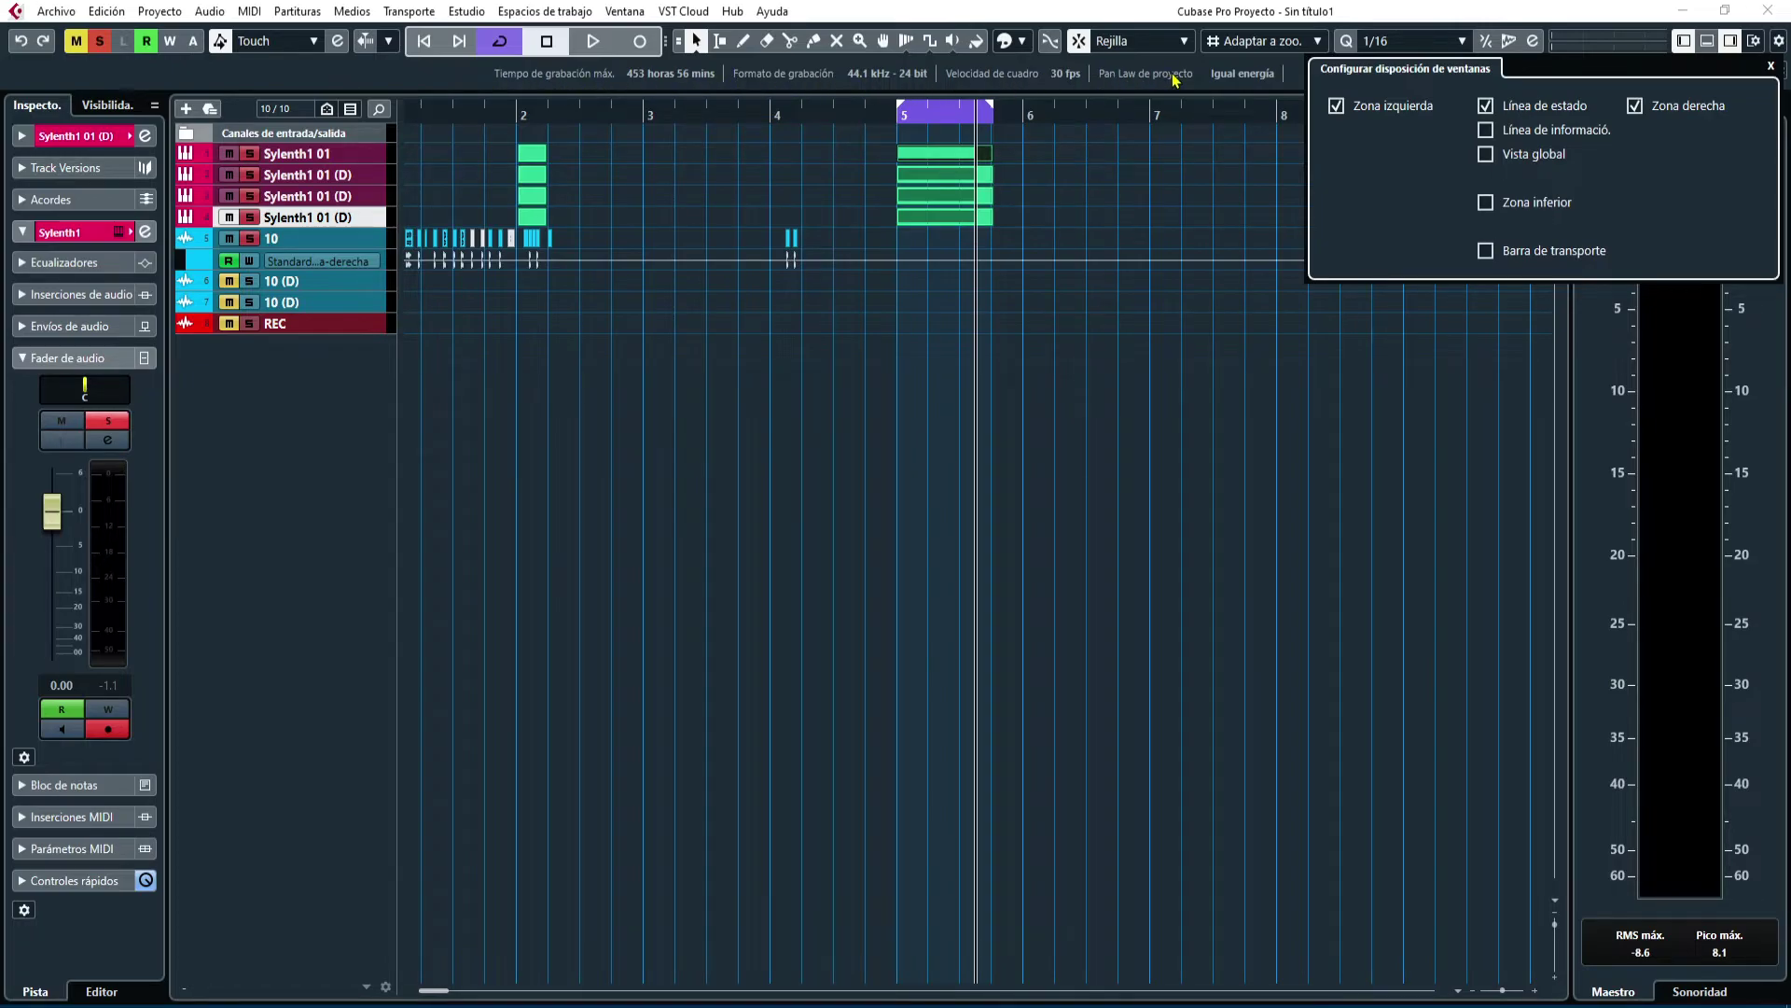
pyautogui.click(877, 76)
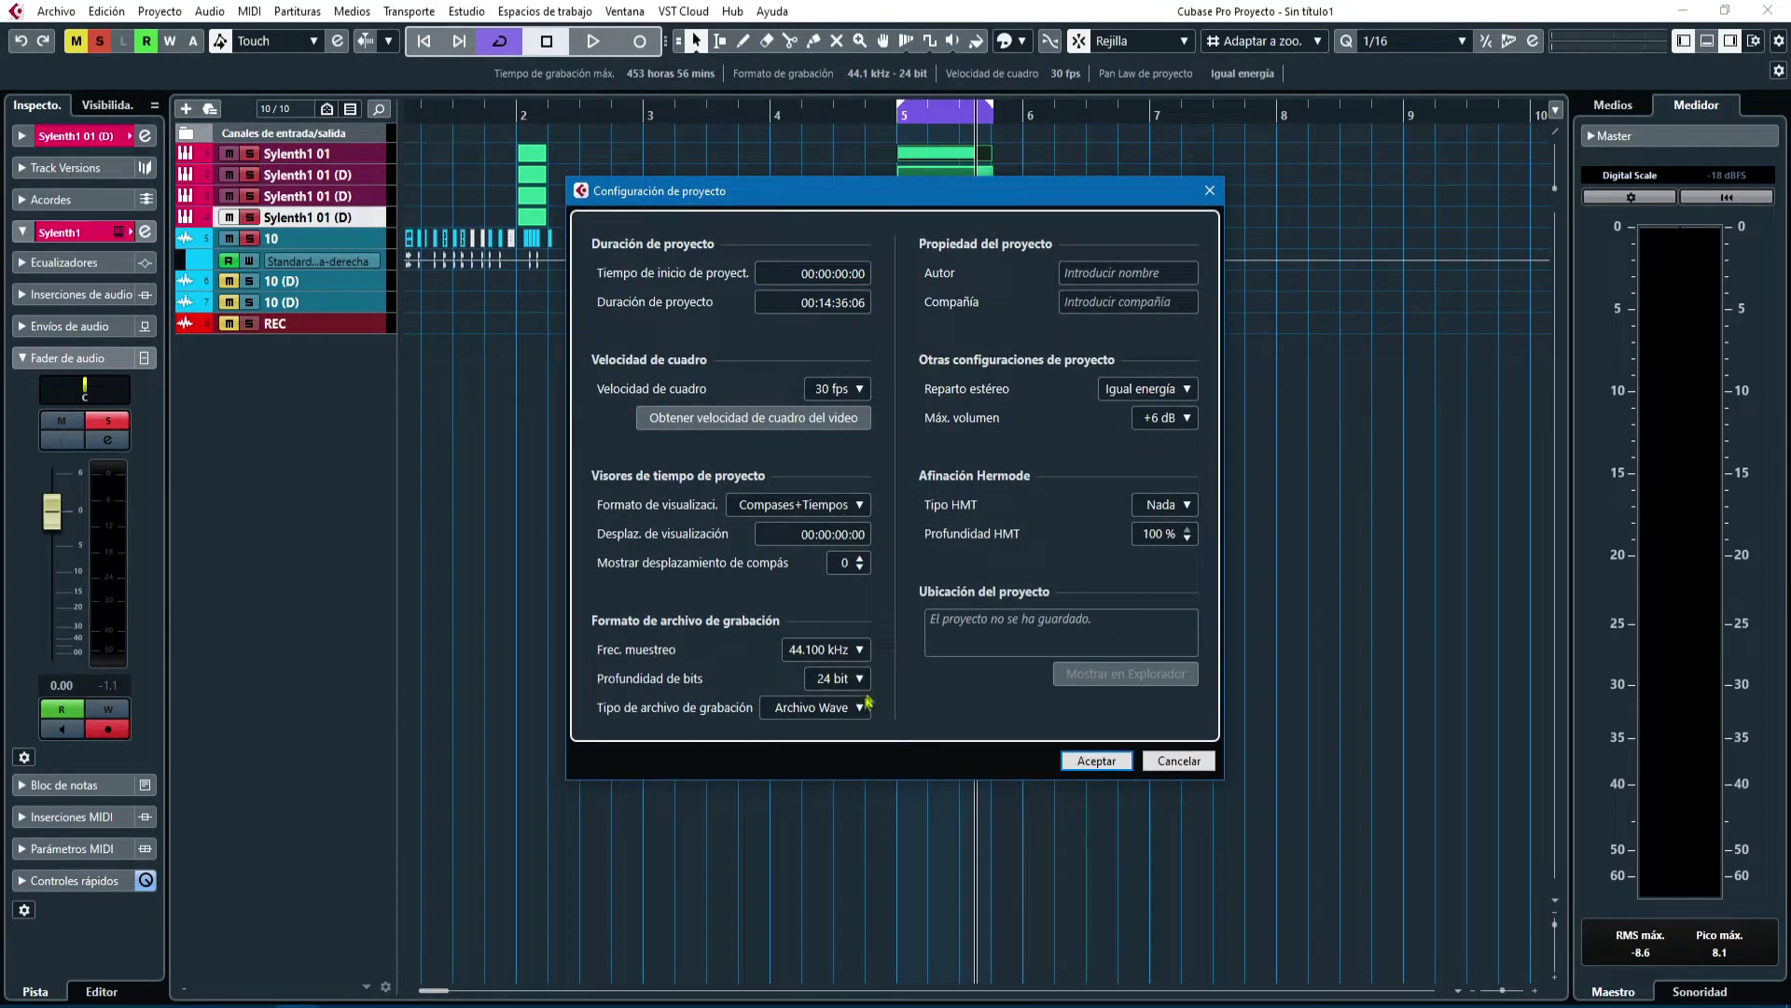
# - Close the project setup, reopen it from the Velocidad de cuadro in the status line, and close it without changes
pyautogui.click(1210, 191)
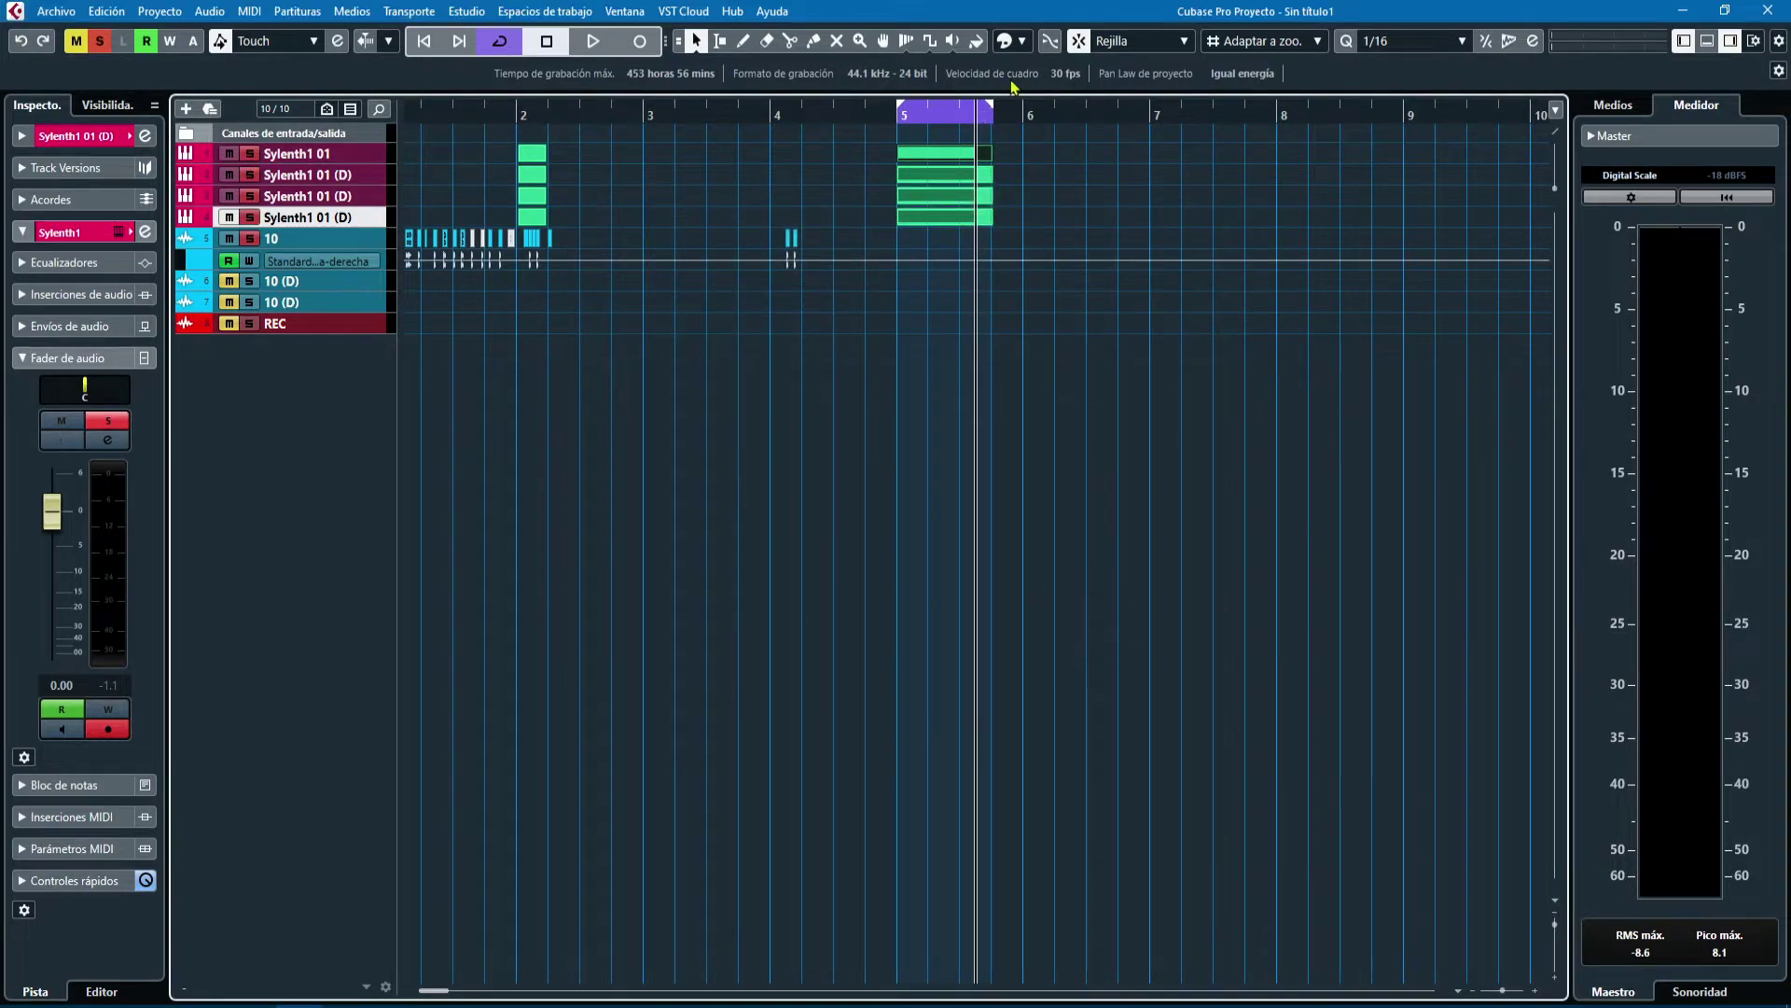
pyautogui.click(1033, 73)
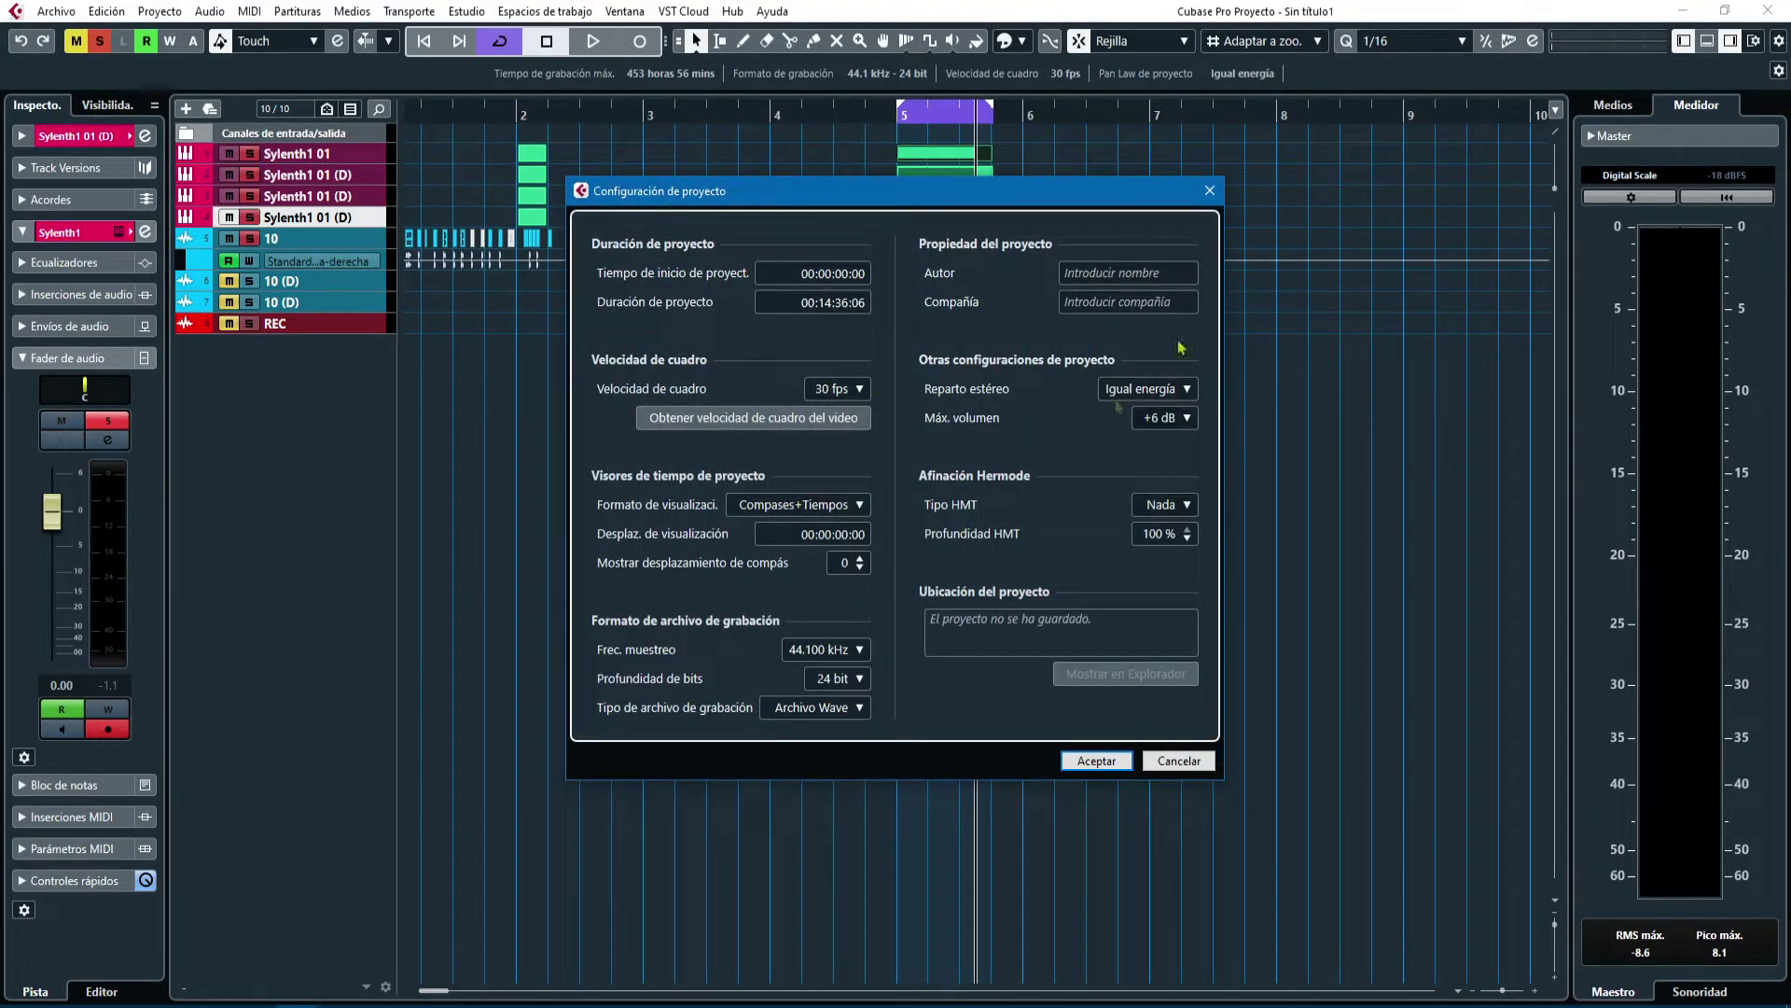
pyautogui.click(1210, 192)
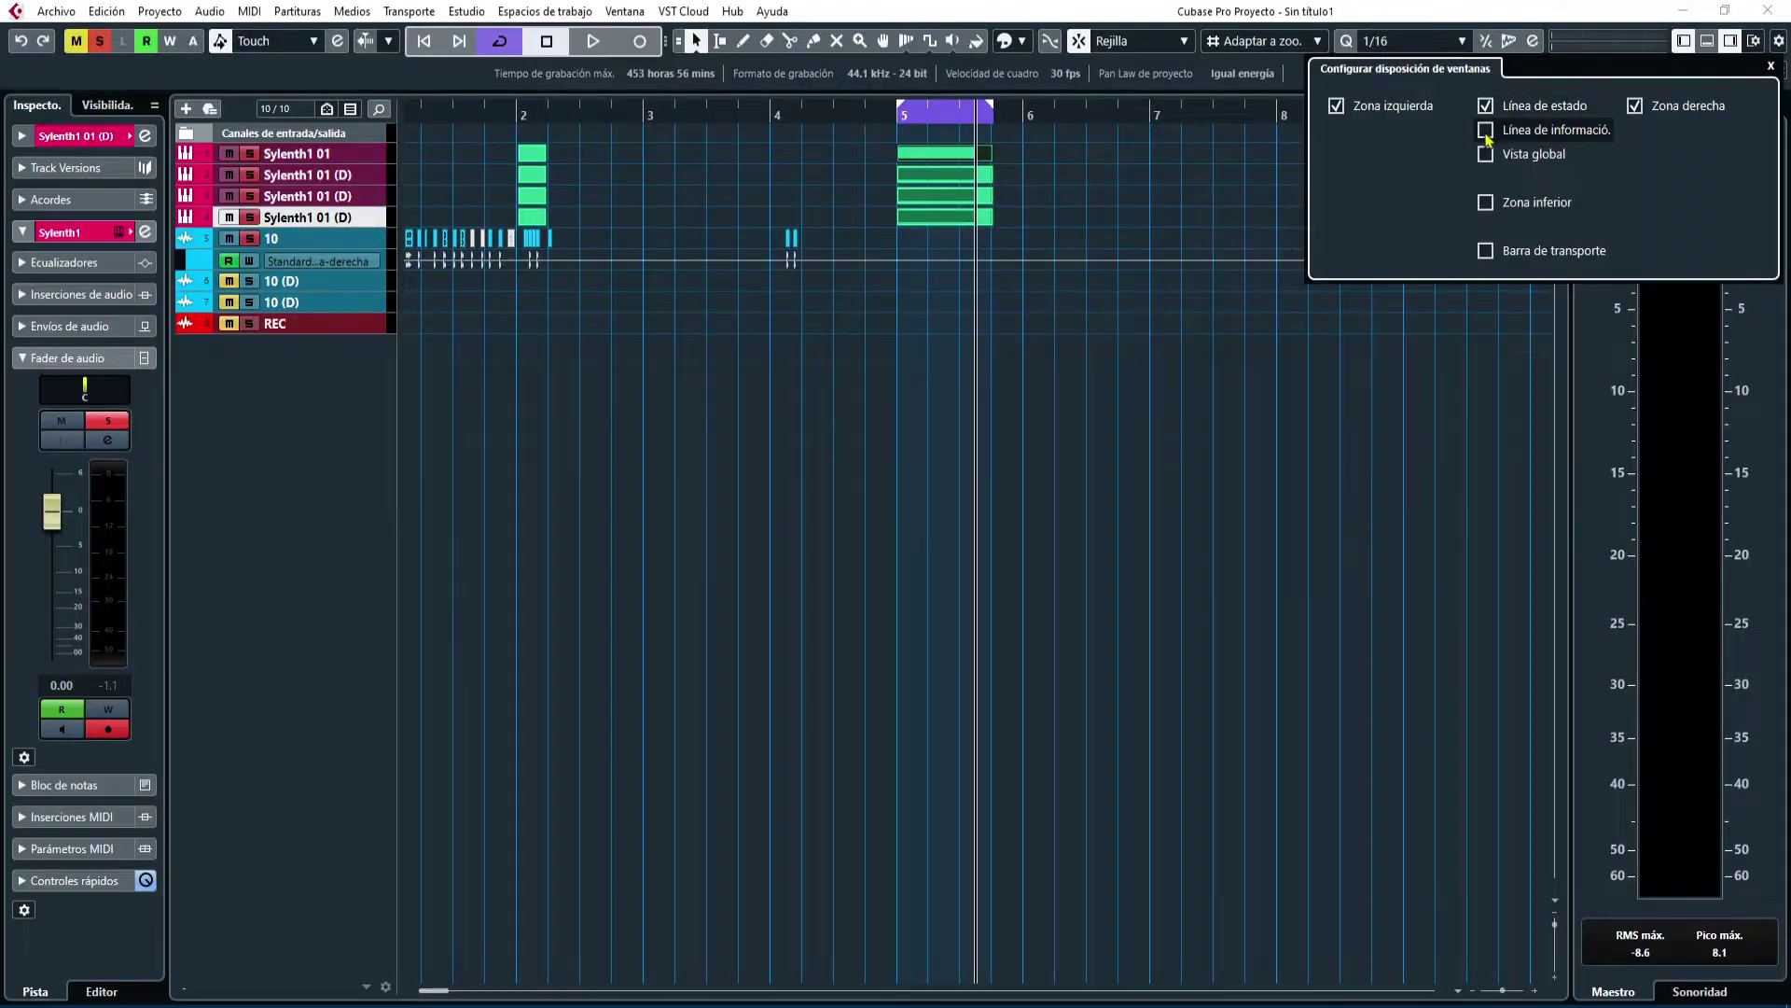
# - Show the Línea de información in the window layout and select the event 10 (3) at 1.1.3 on audio track 10
pyautogui.click(1485, 130)
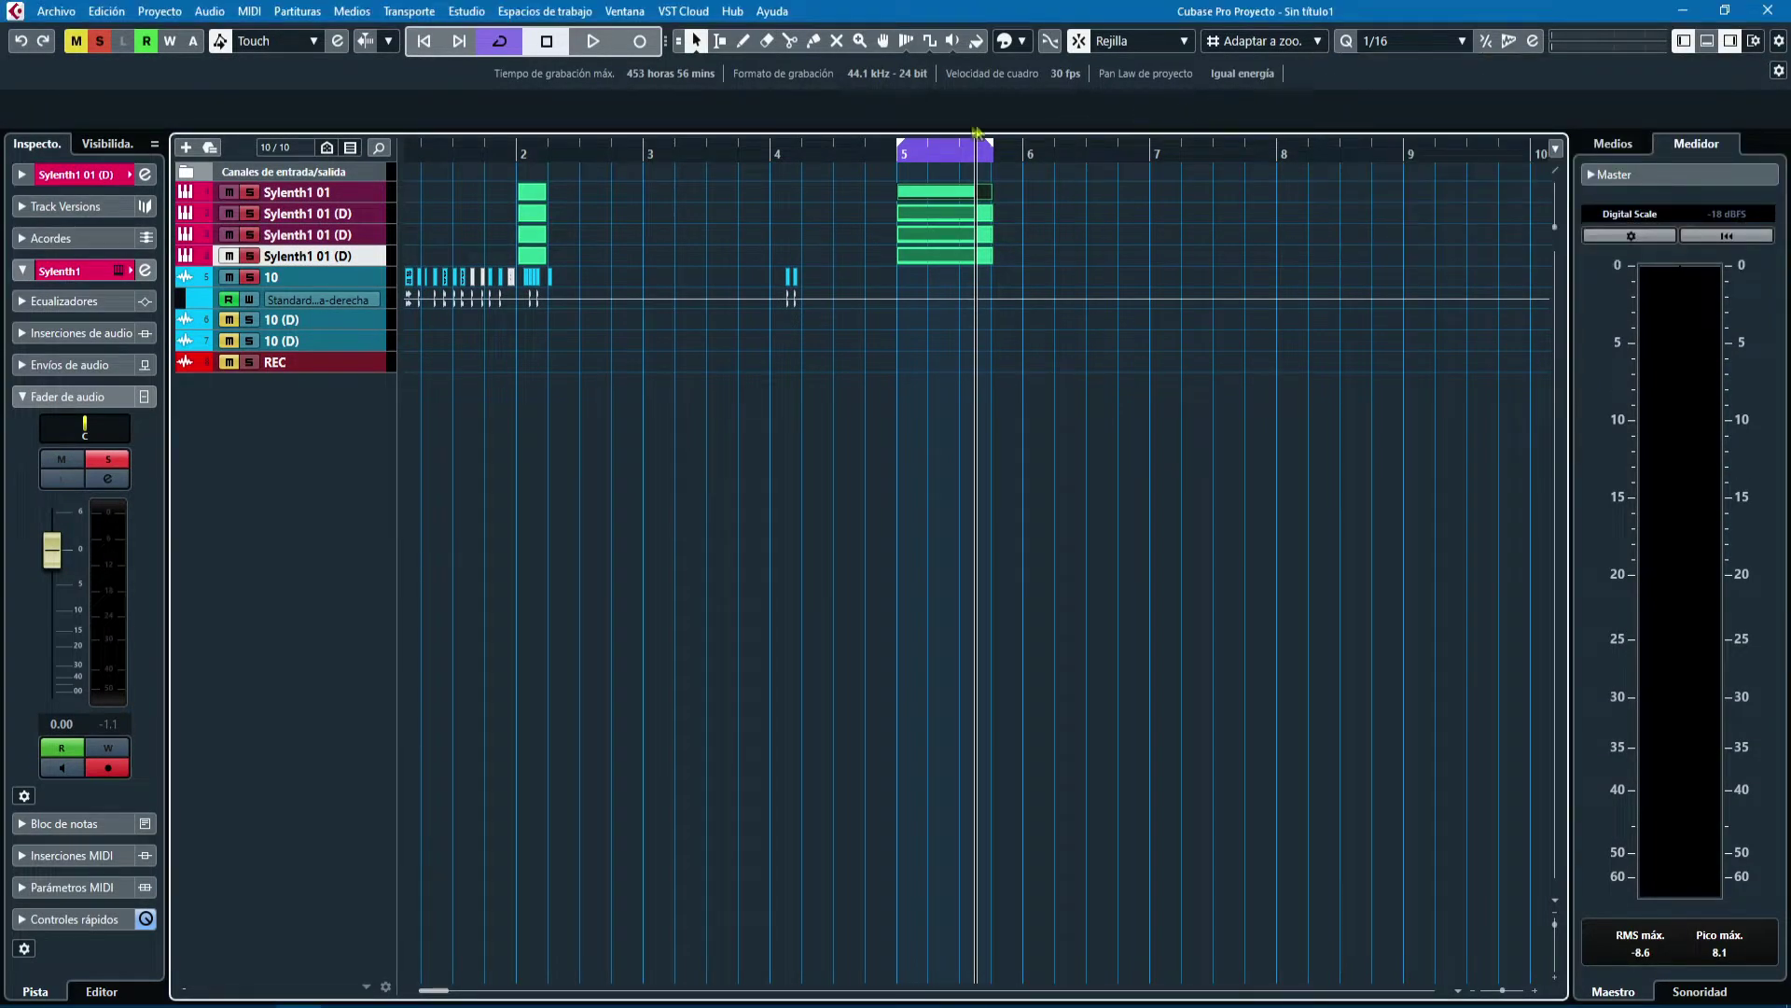
pyautogui.click(374, 278)
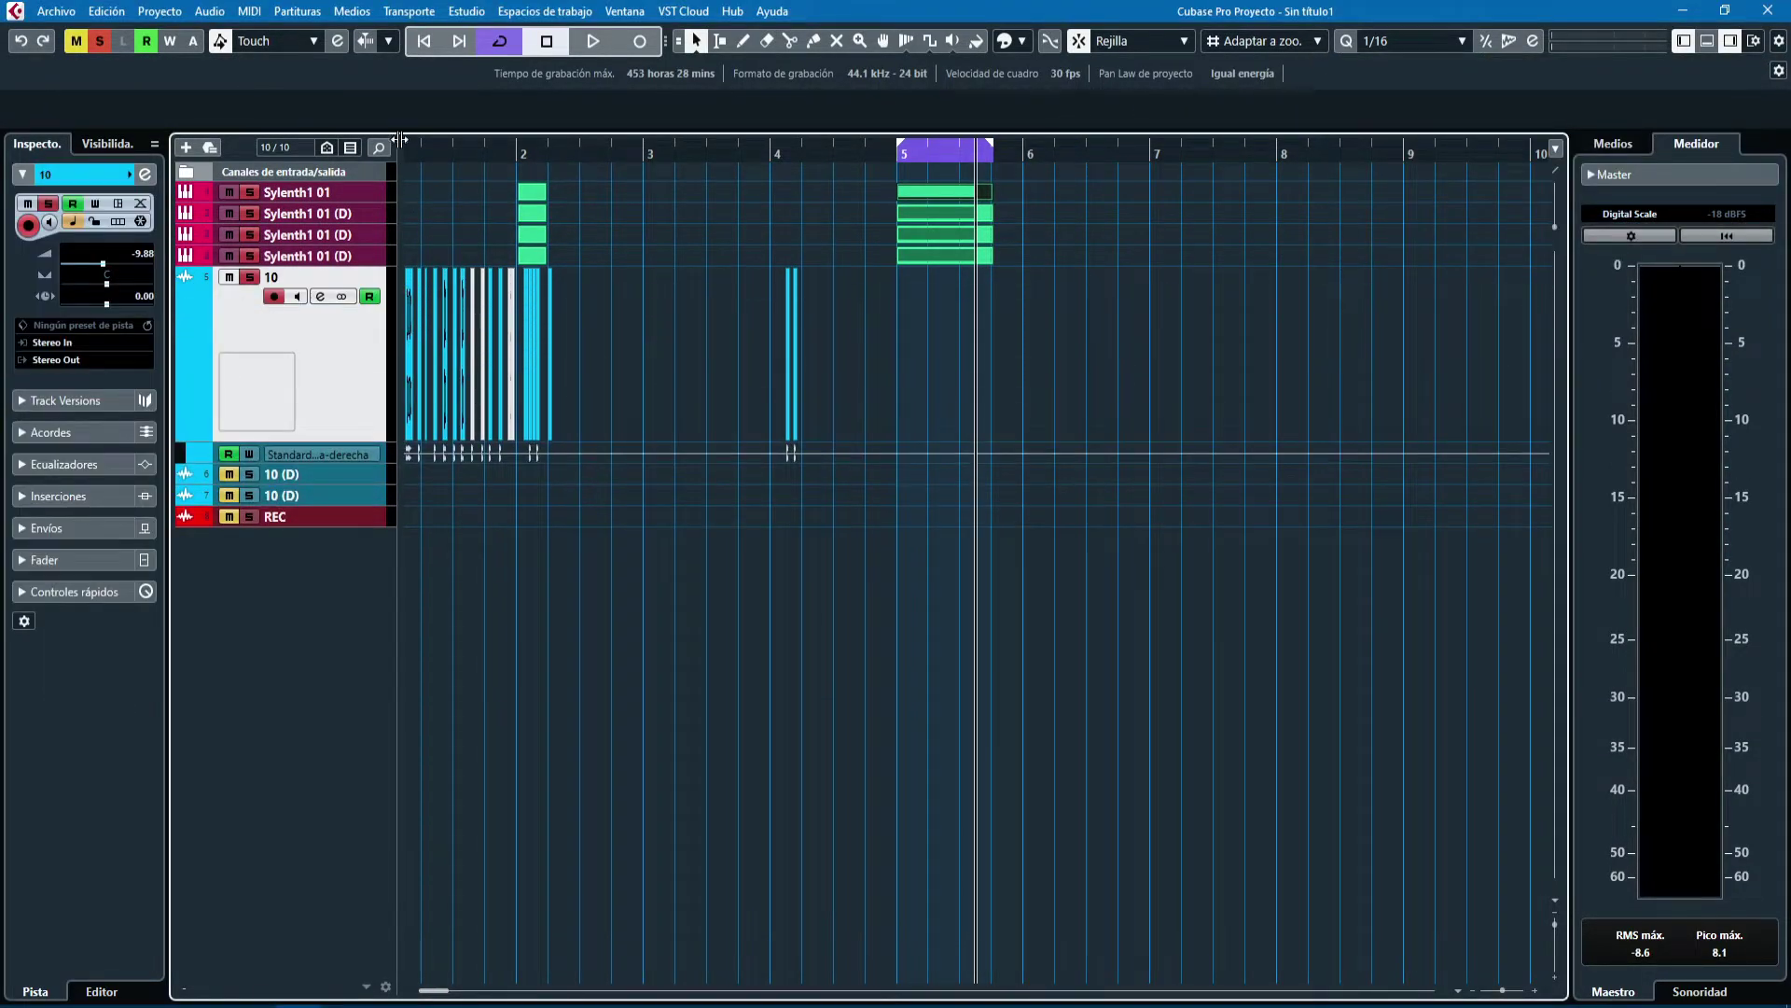
pyautogui.moveTo(405, 154); pyautogui.dragTo(411, 272)
pyautogui.click(451, 344)
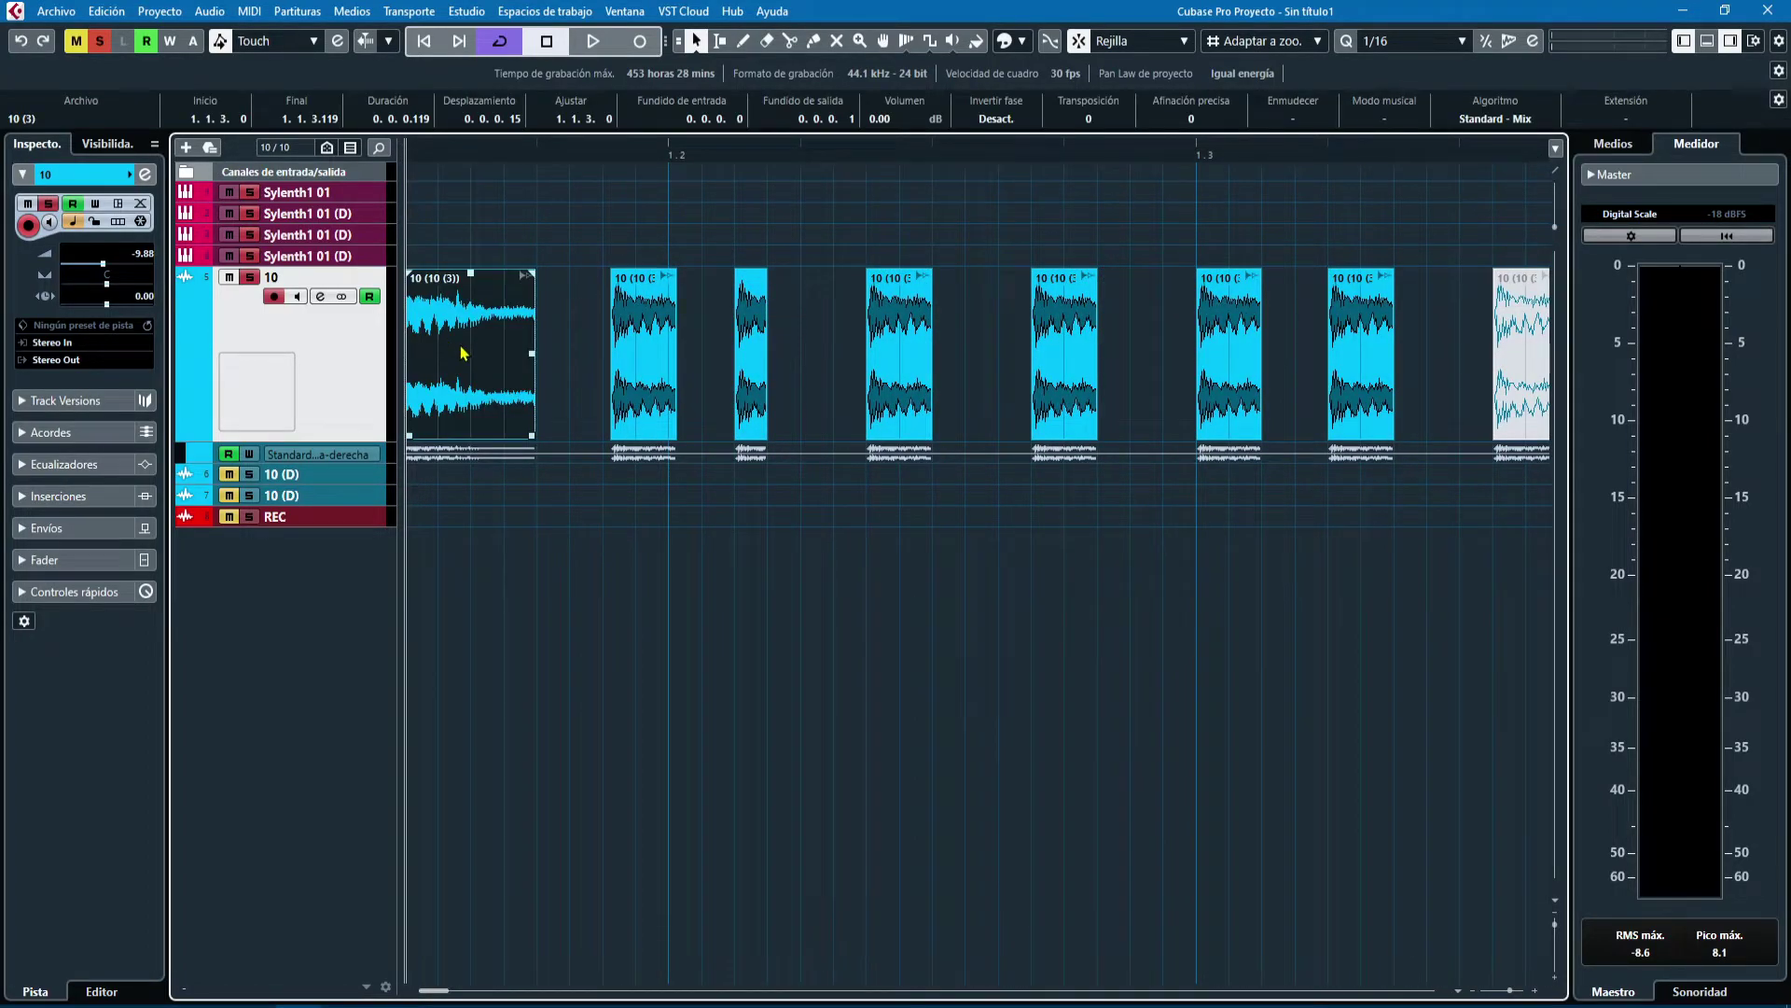
pyautogui.press('g')
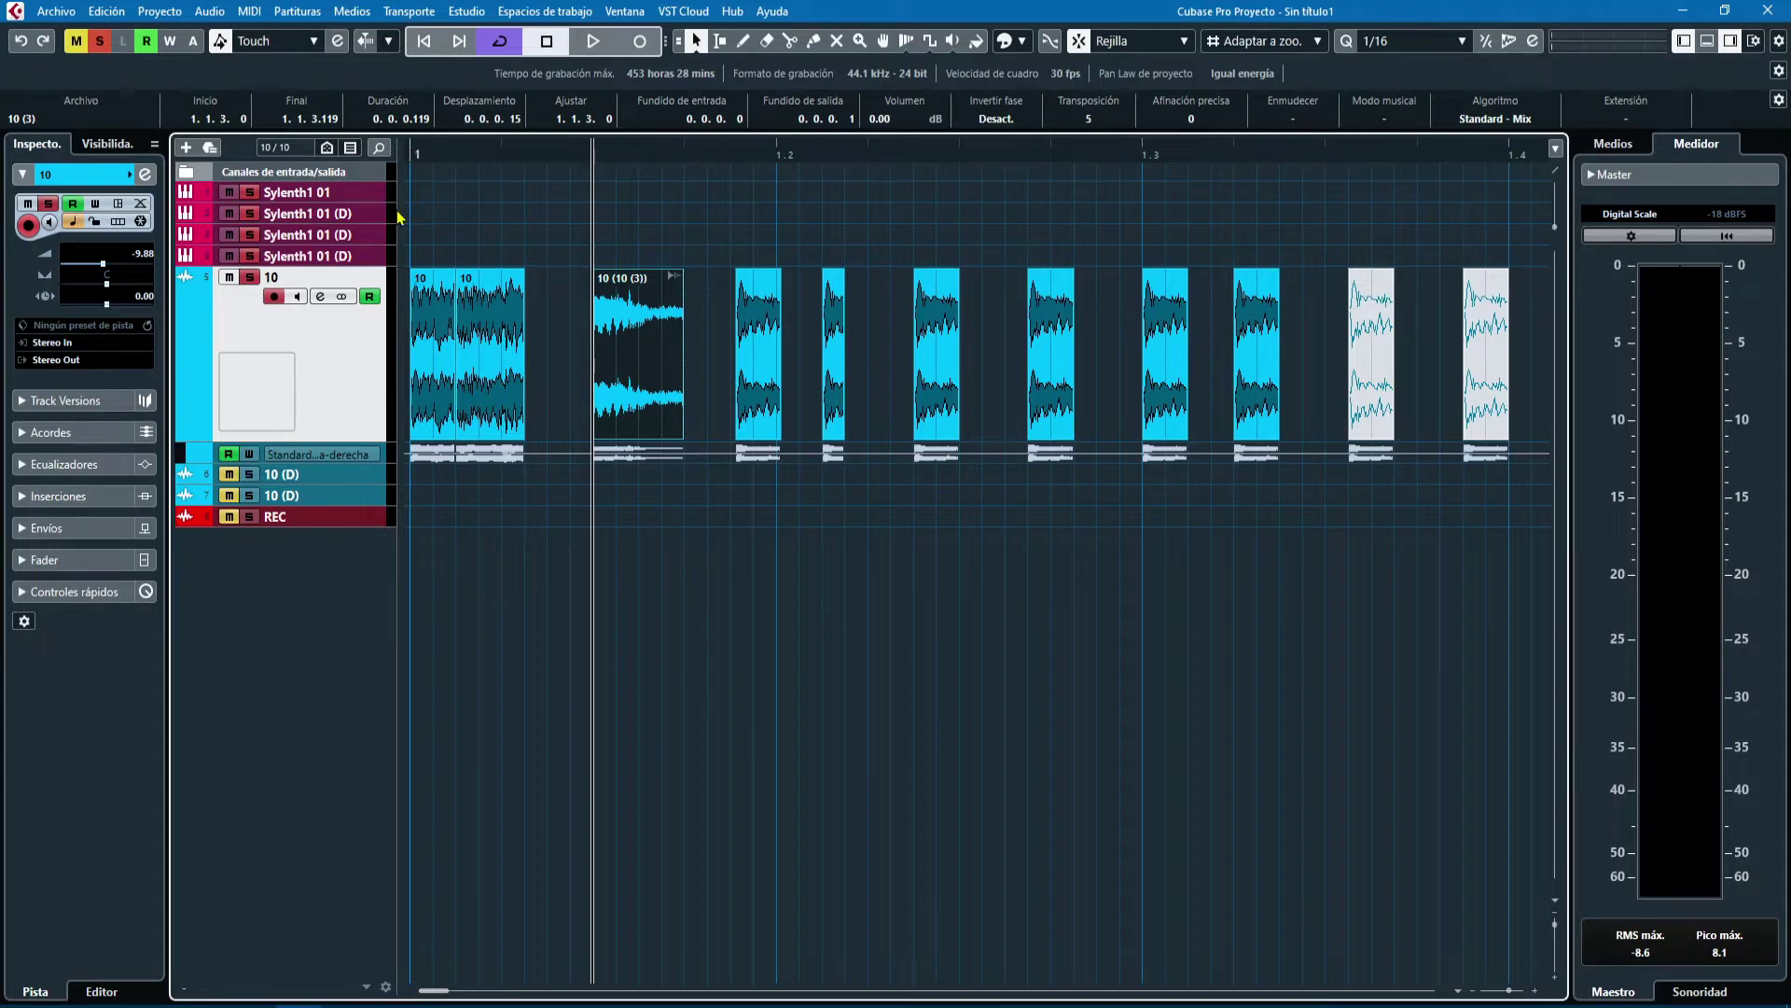
# - Loop the cycle range over the selected event and play it with a Transposición of 5
pyautogui.moveTo(565, 155); pyautogui.dragTo(580, 172)
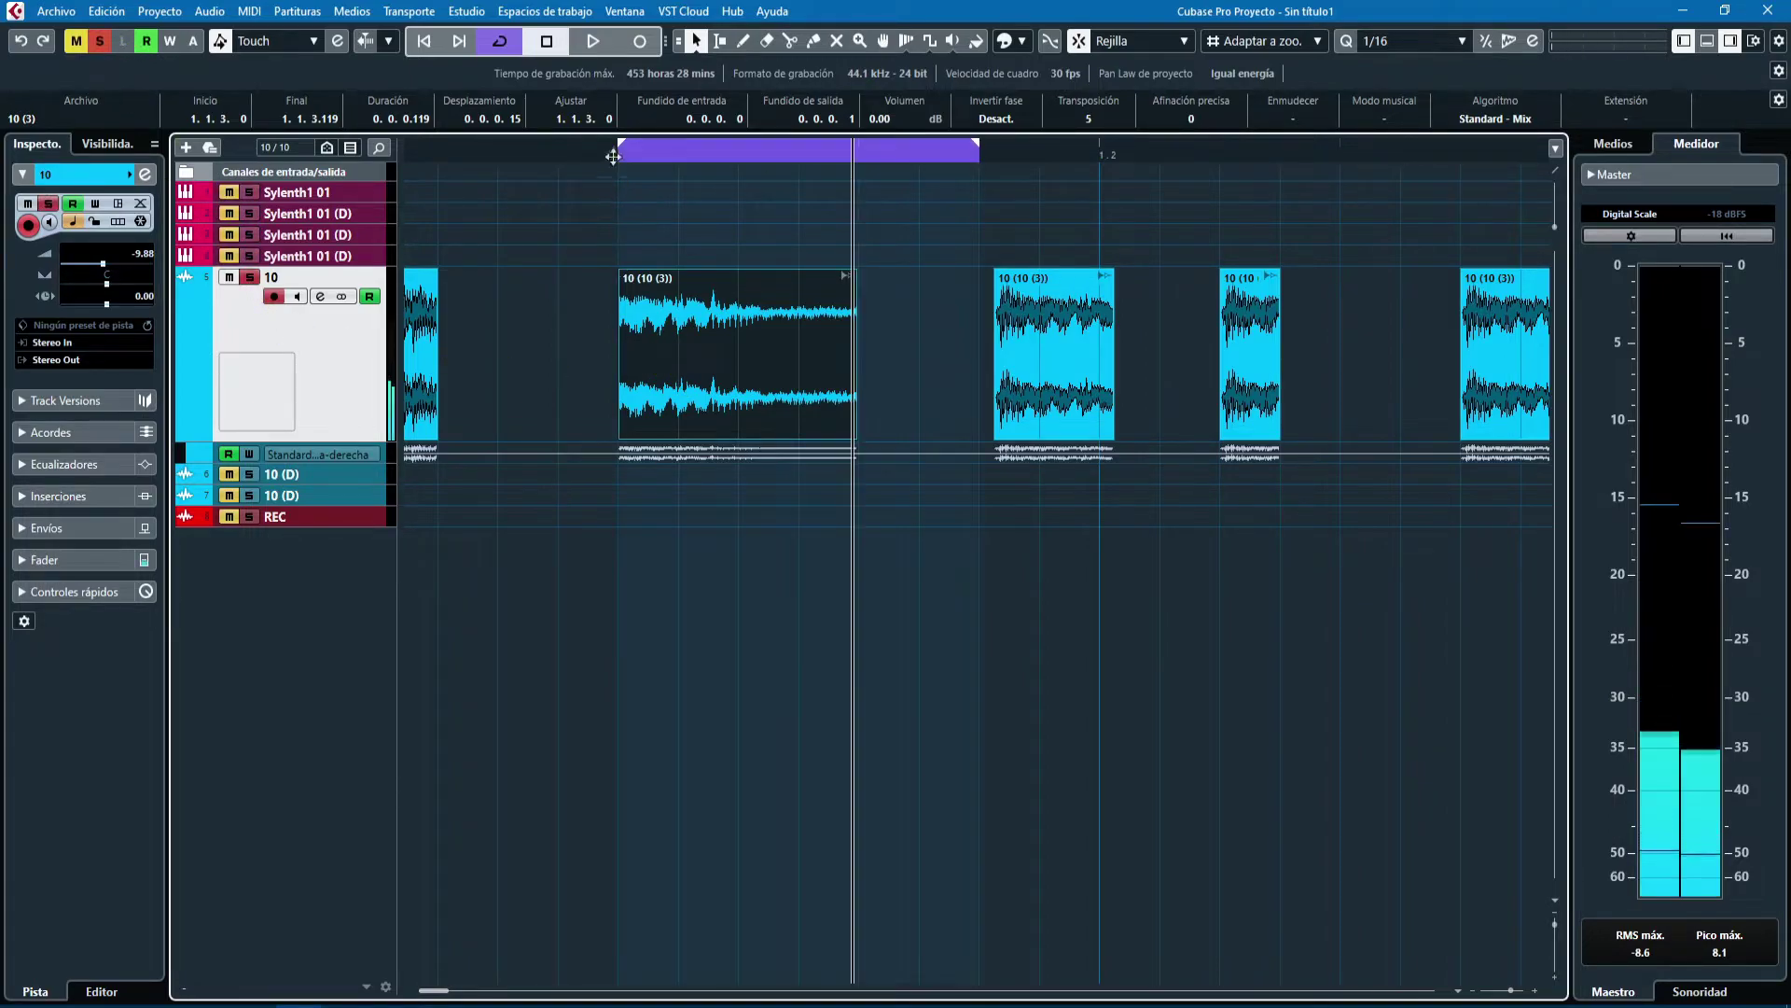
pyautogui.press('space')
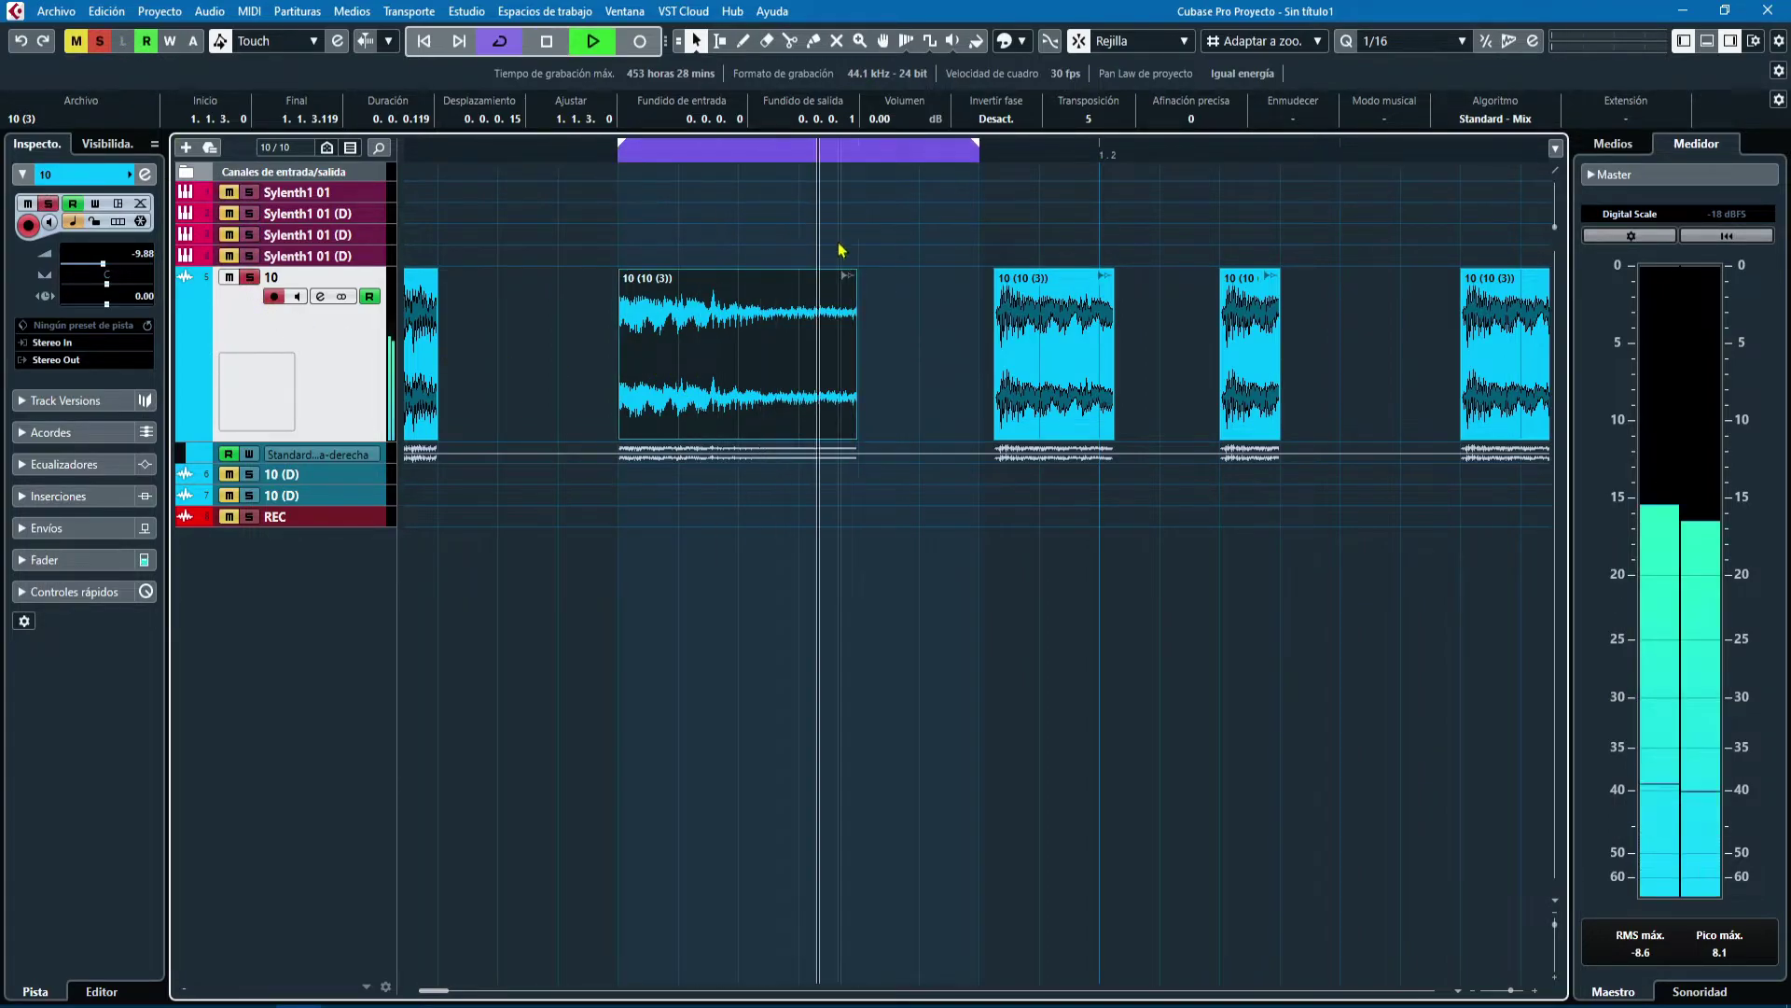
pyautogui.press('space')
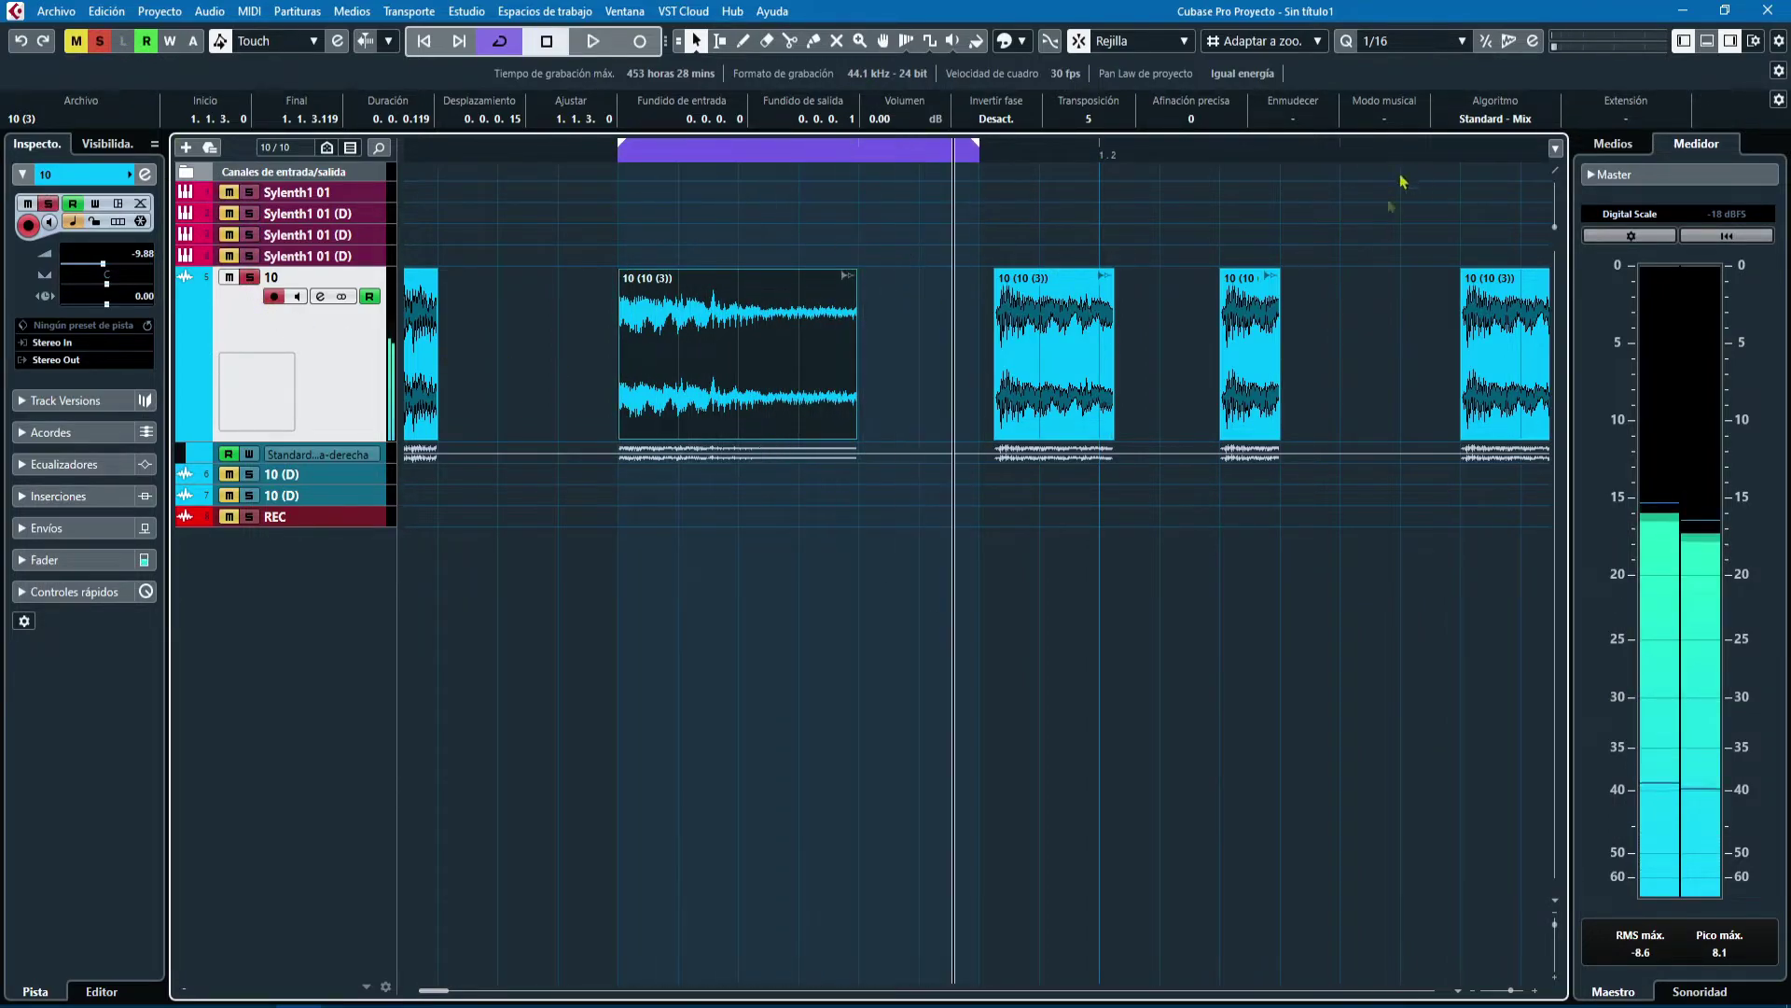
# - Set the event's Algoritmo to Standard - Solo and play it
pyautogui.click(1496, 118)
pyautogui.moveTo(1487, 164)
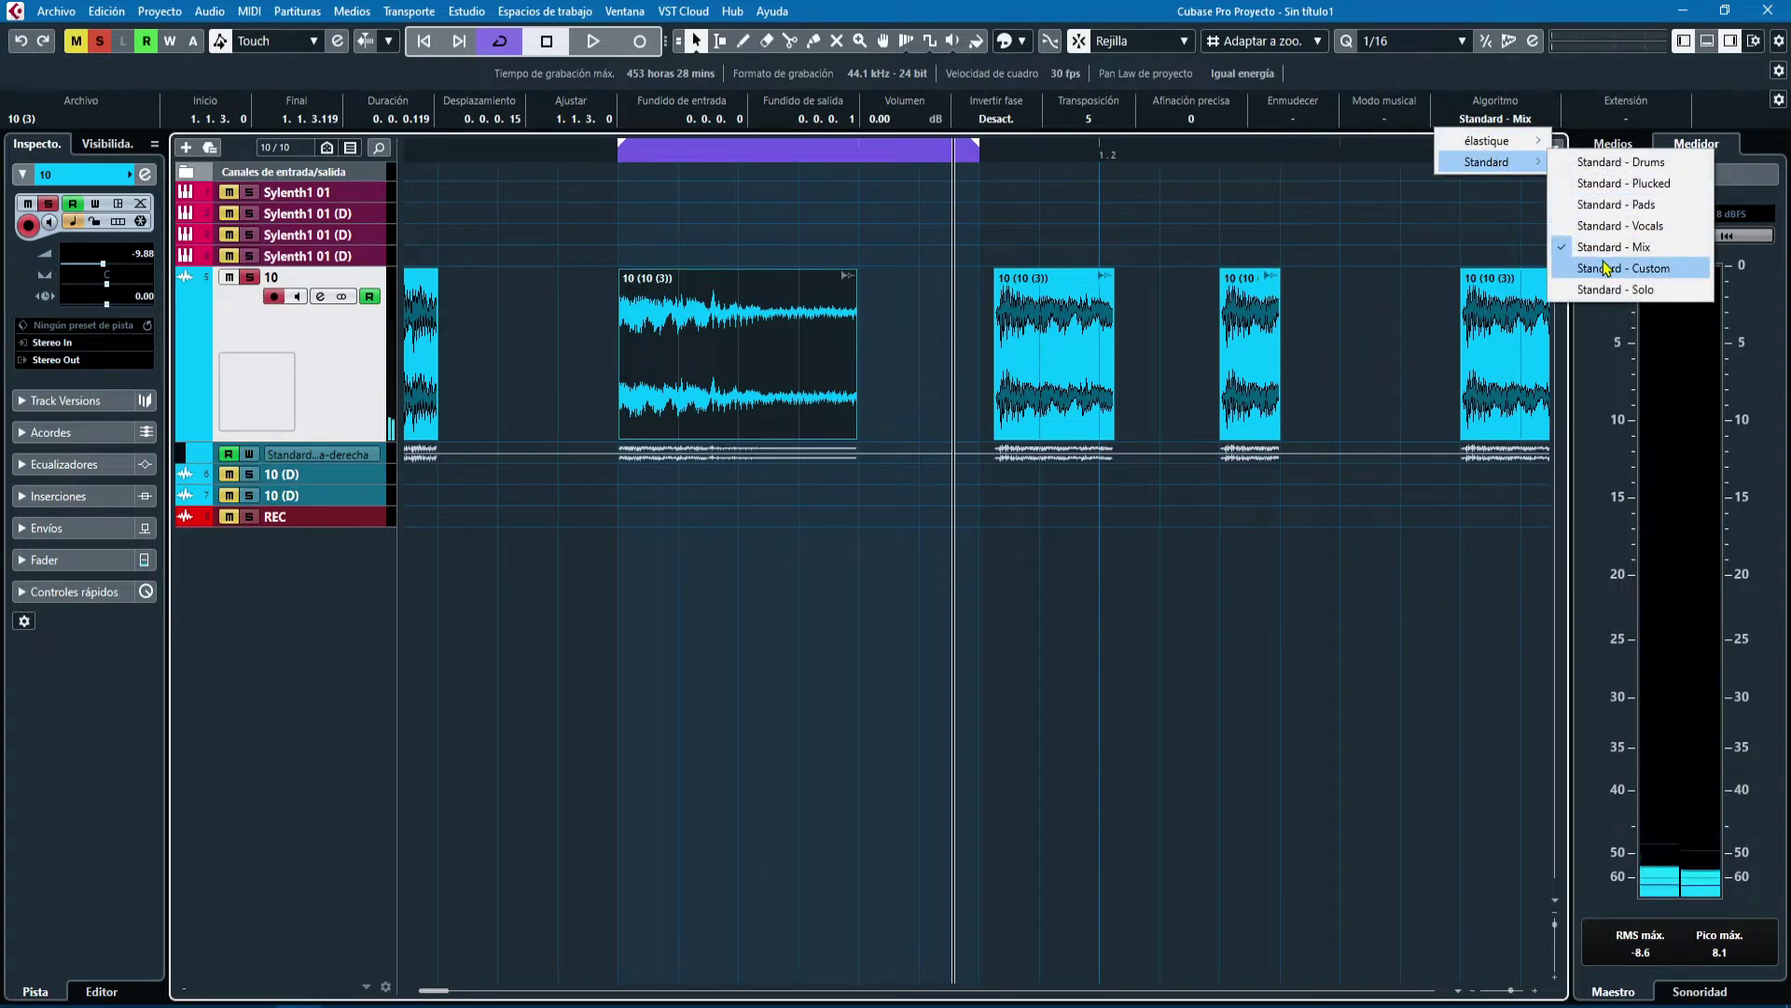
pyautogui.click(1618, 289)
pyautogui.press('space')
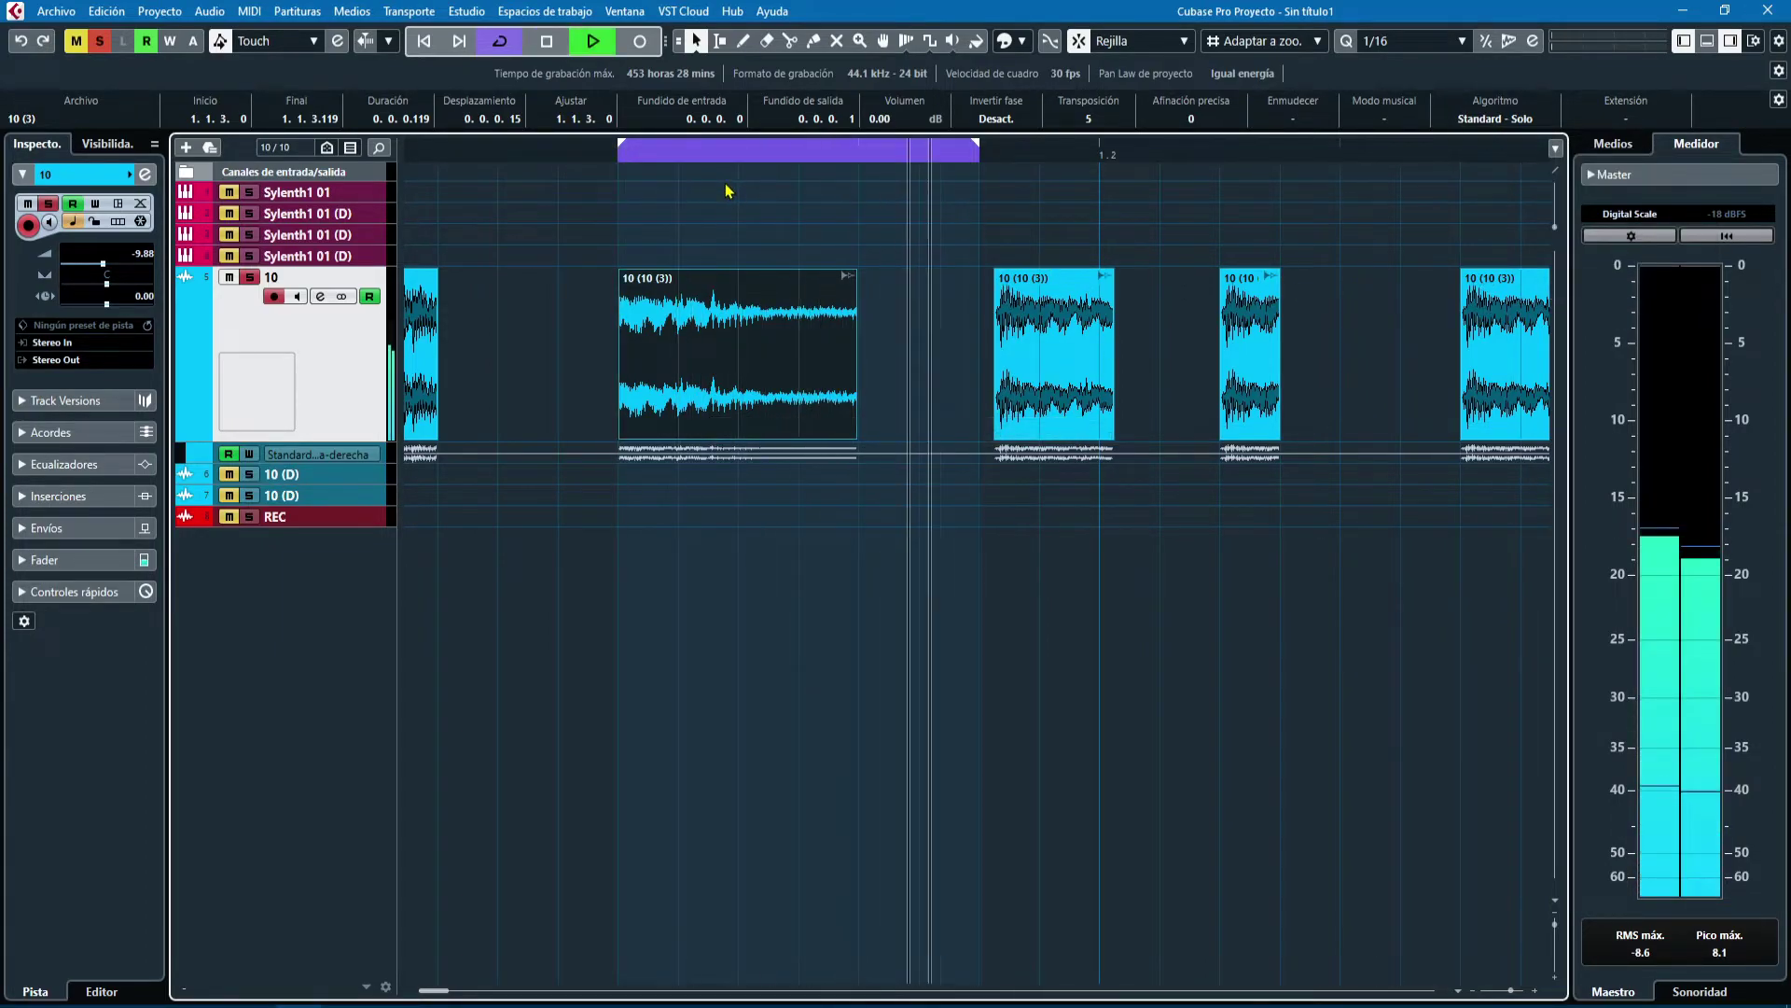
# - Lower the event's Transposición to -4, play it briefly, and return the transposition to 0
pyautogui.scroll(-9, 1095, 122)
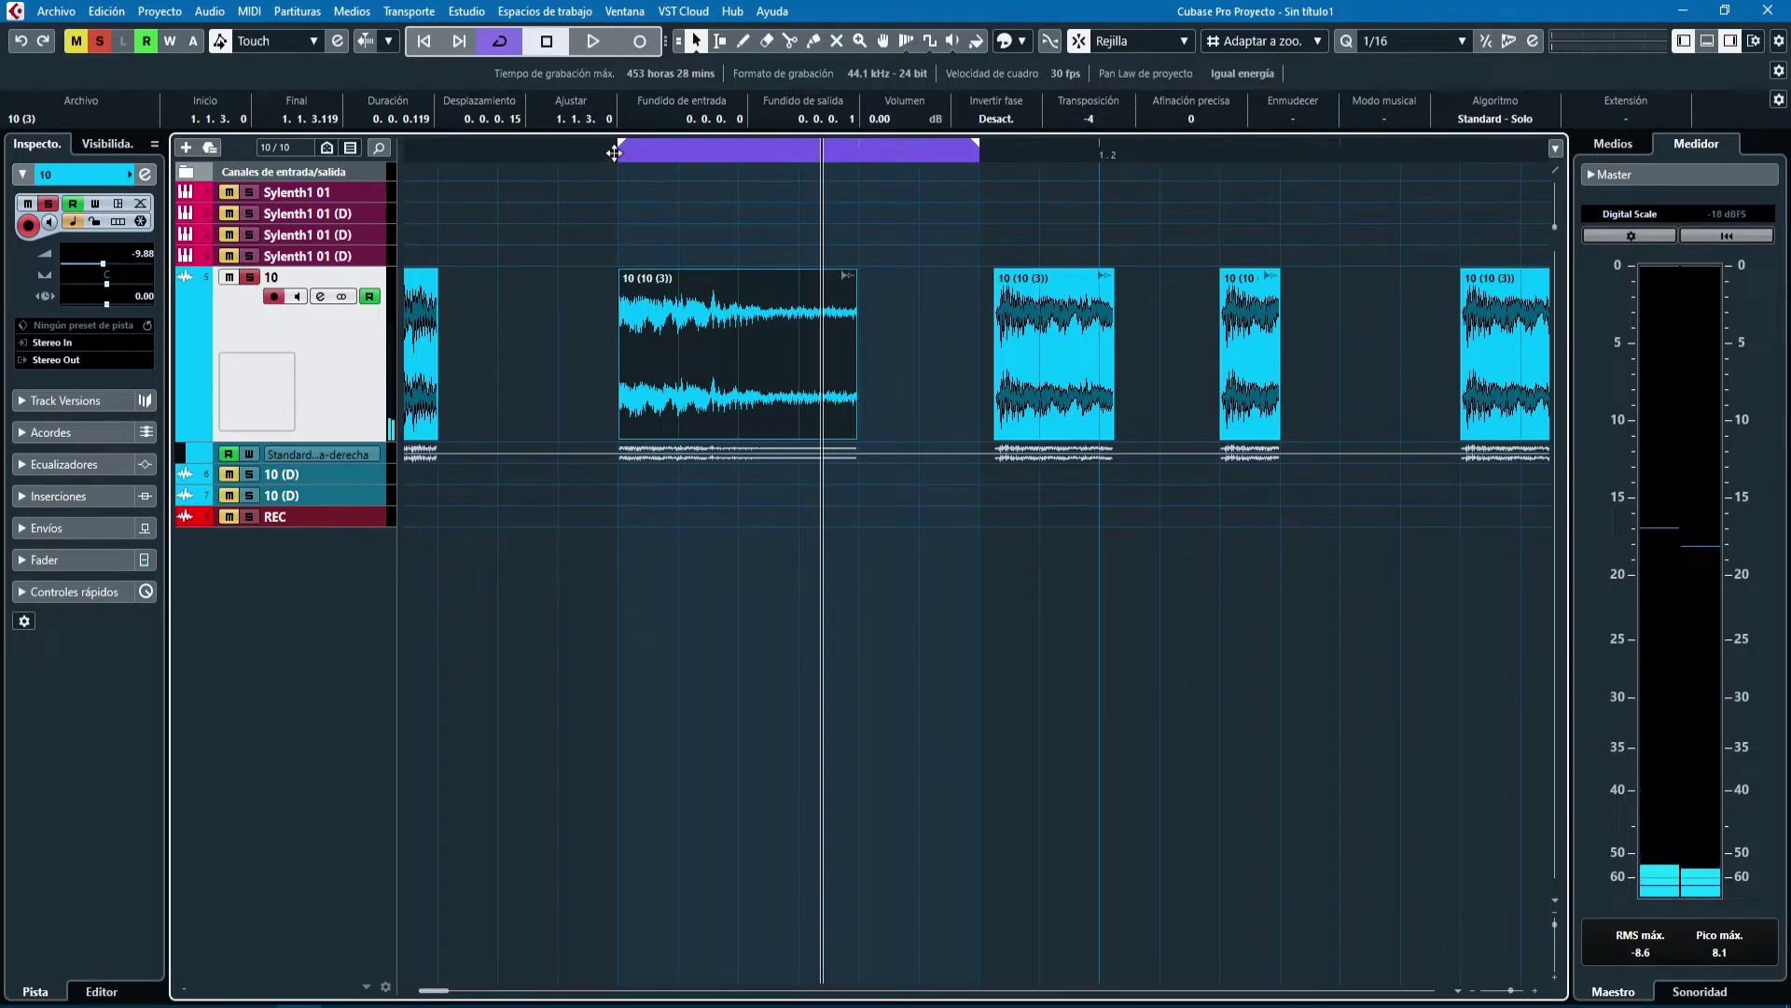
pyautogui.press('space')
pyautogui.press('space')
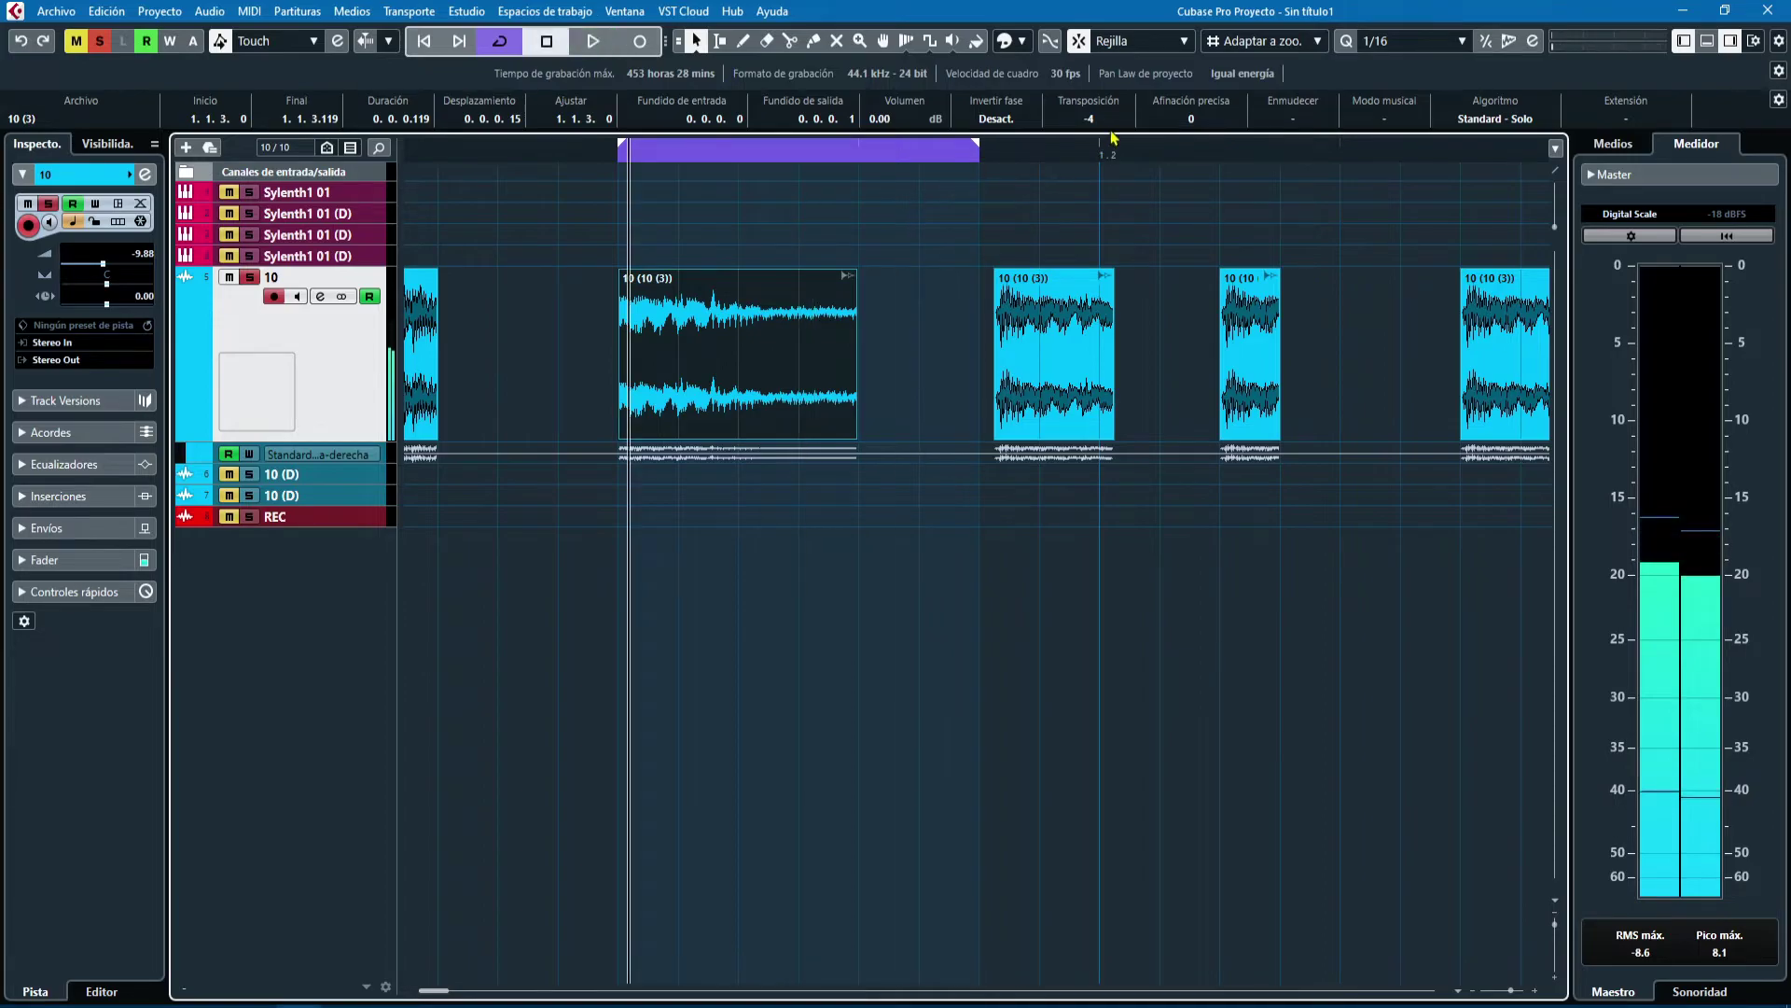
pyautogui.scroll(4, 1108, 126)
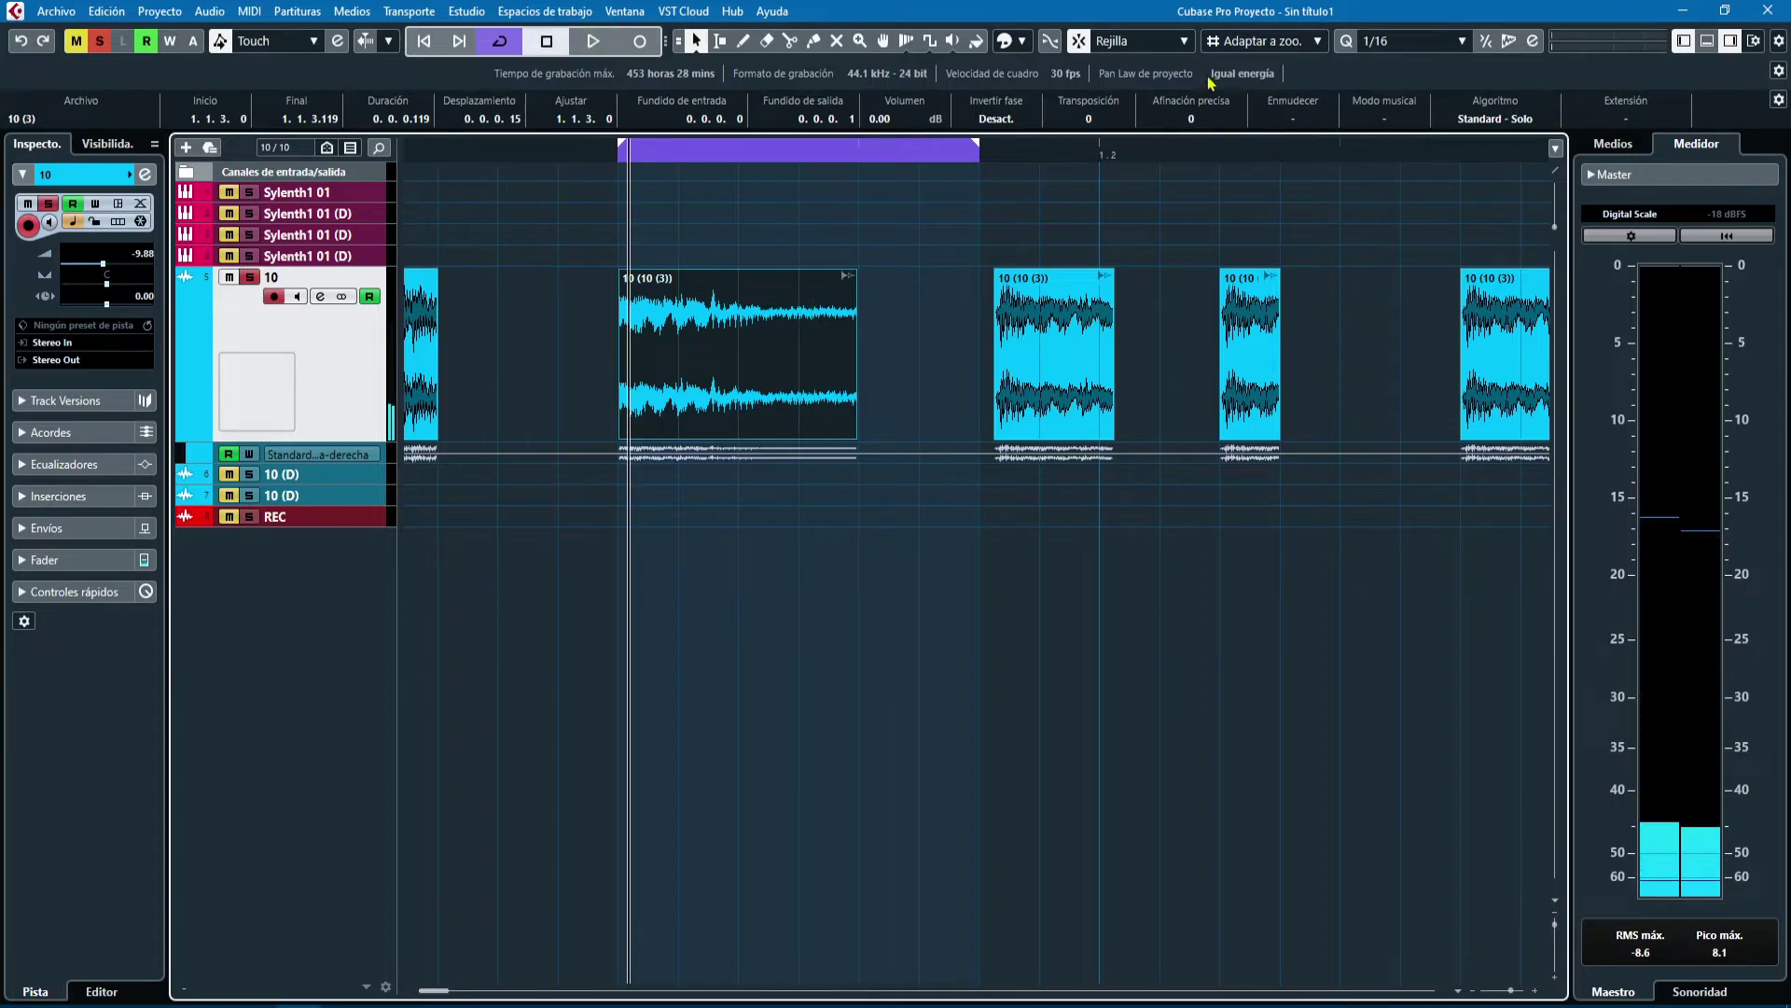
# - Try an Afinación precisa of 28 on the looping event, return it to 0, and stop playback
pyautogui.scroll(17, 1191, 119)
pyautogui.scroll(20, 1191, 118)
pyautogui.press('space')
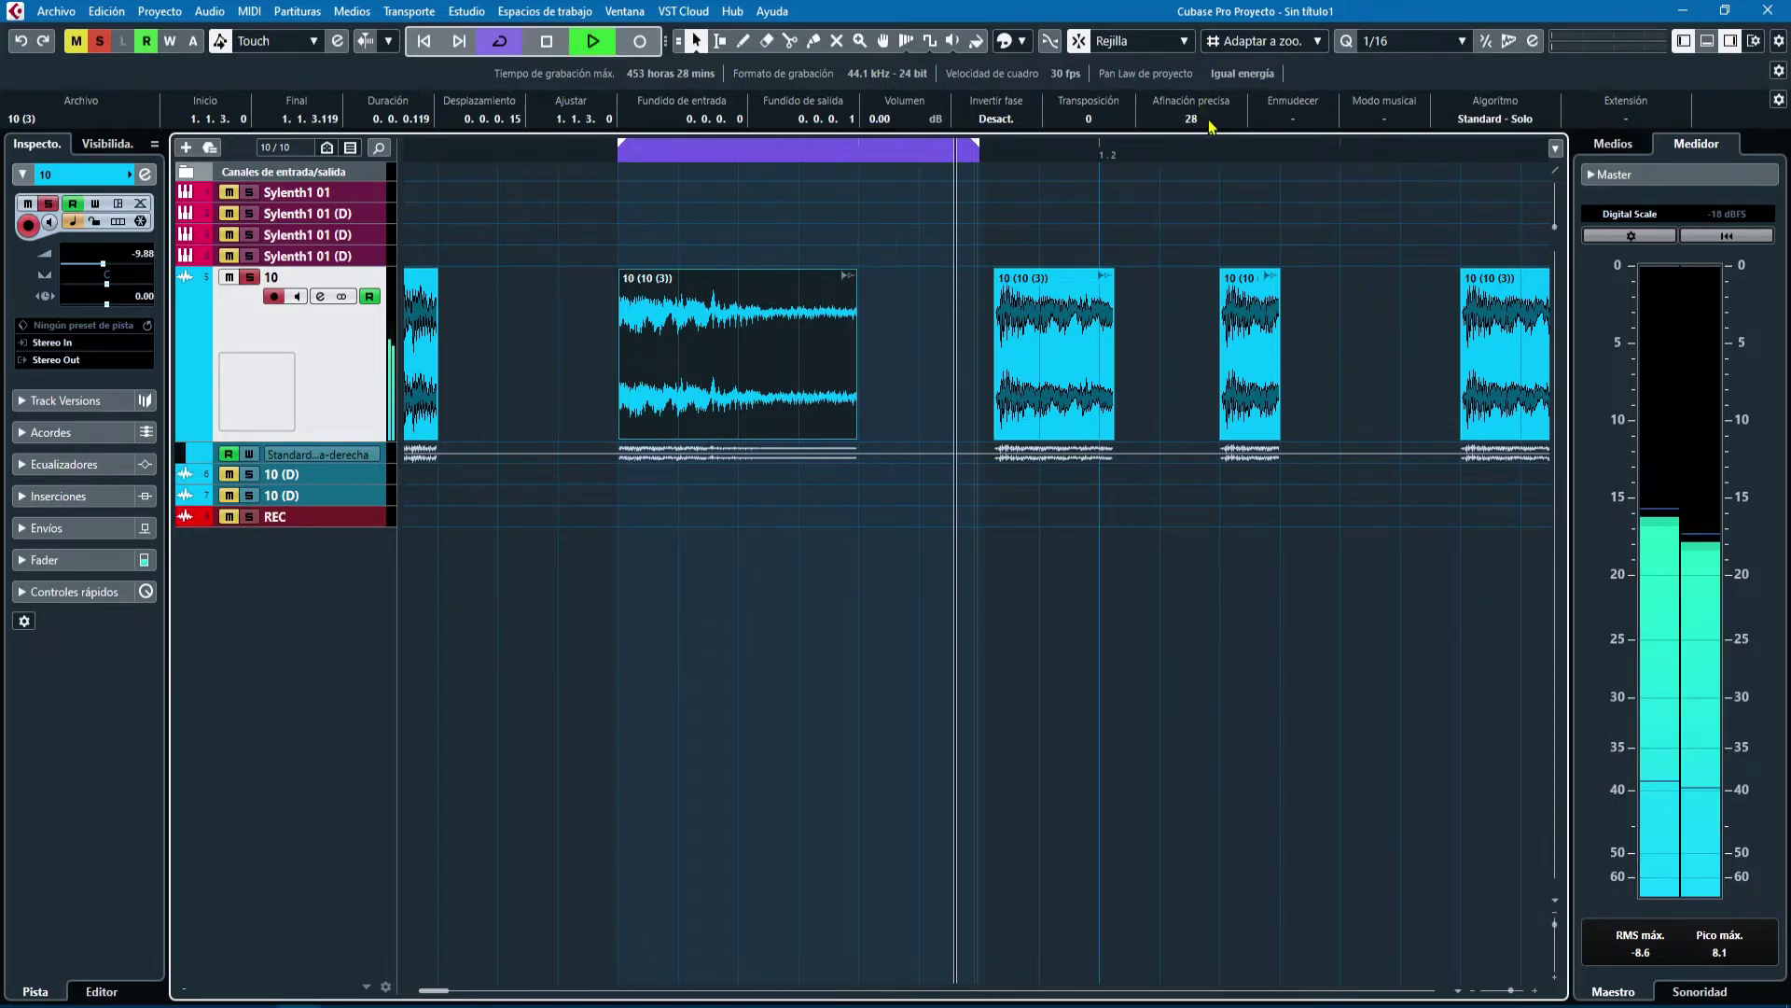
pyautogui.moveTo(1211, 30); pyautogui.dragTo(1220, 228)
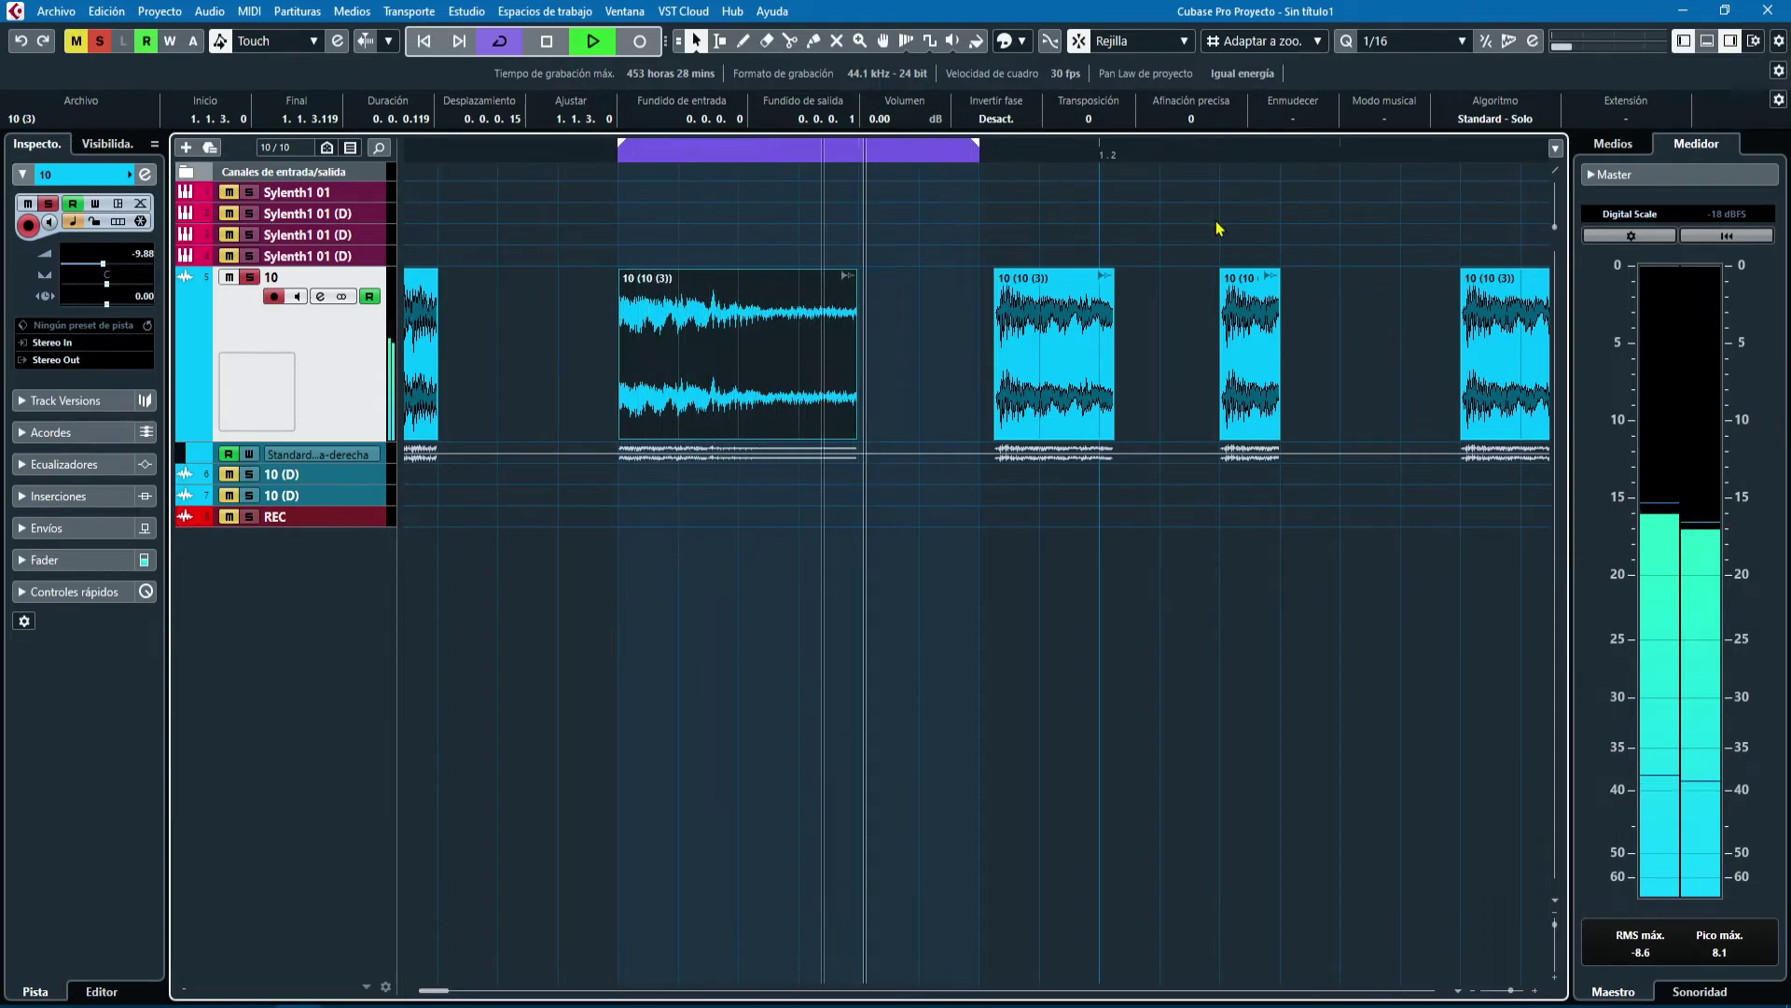
pyautogui.press('space')
# - Switch the event's Invertir fase on and off, and move its Ajustar point to 1.1.1.0 and back to 1.1.3.0
pyautogui.click(992, 121)
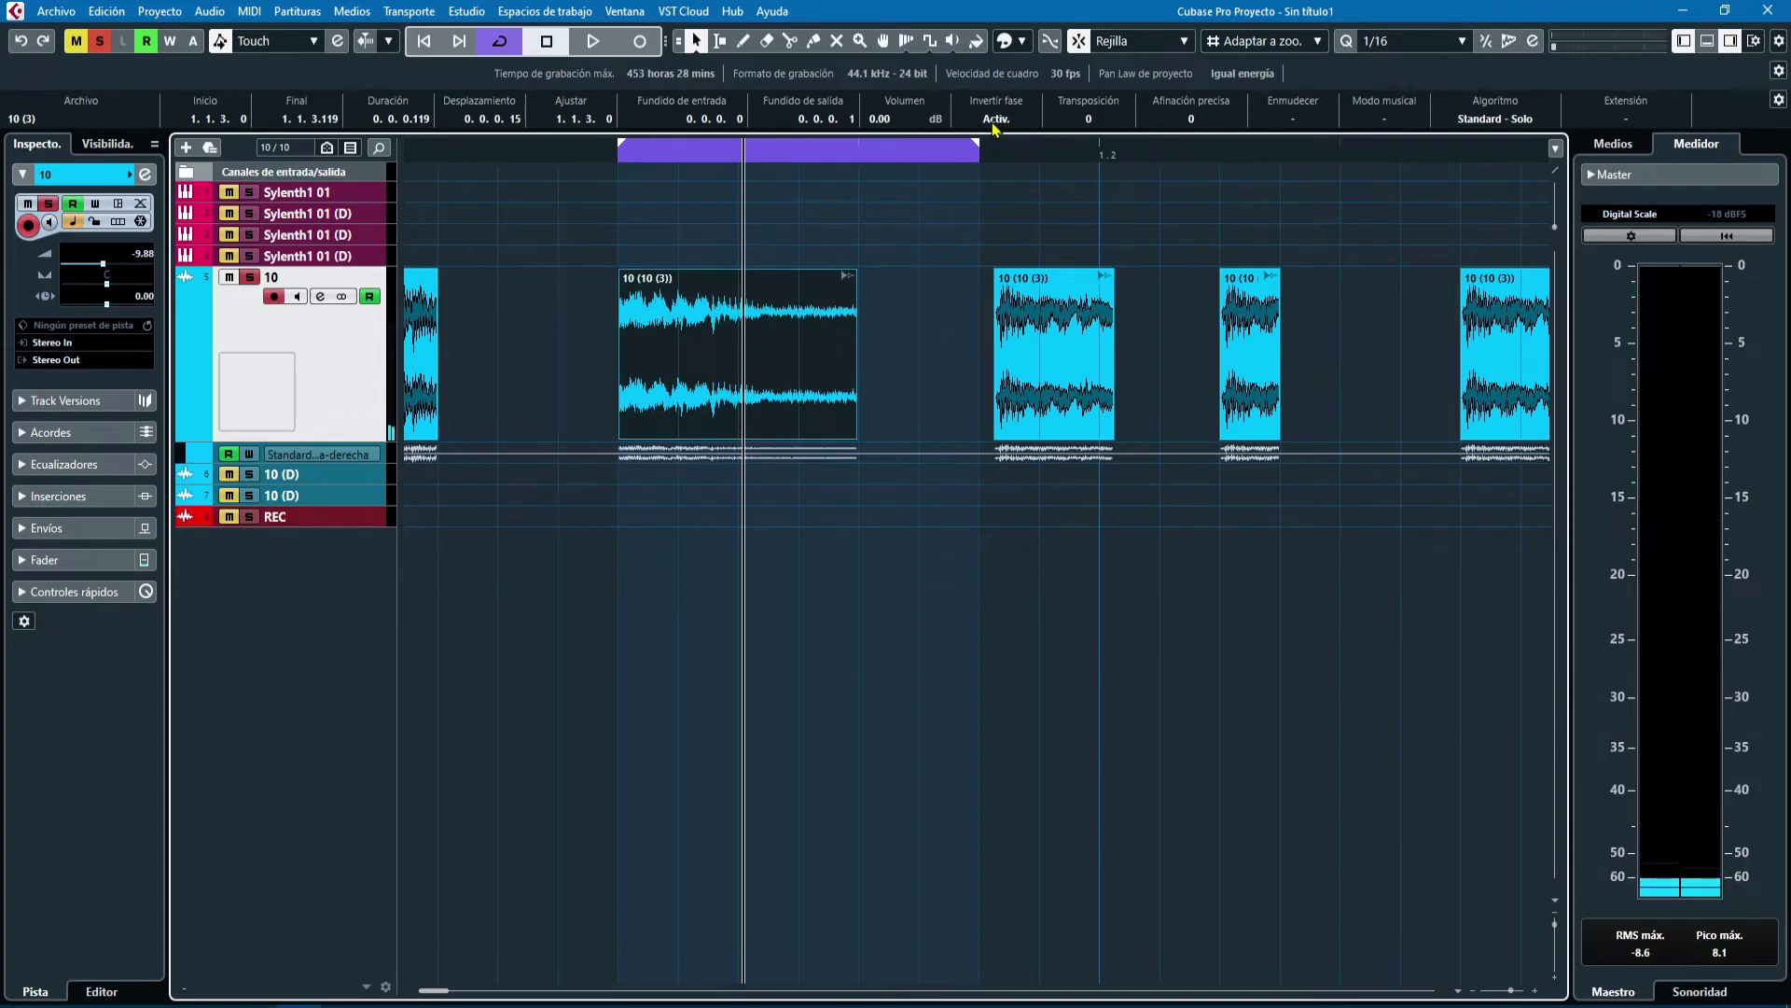
pyautogui.click(994, 121)
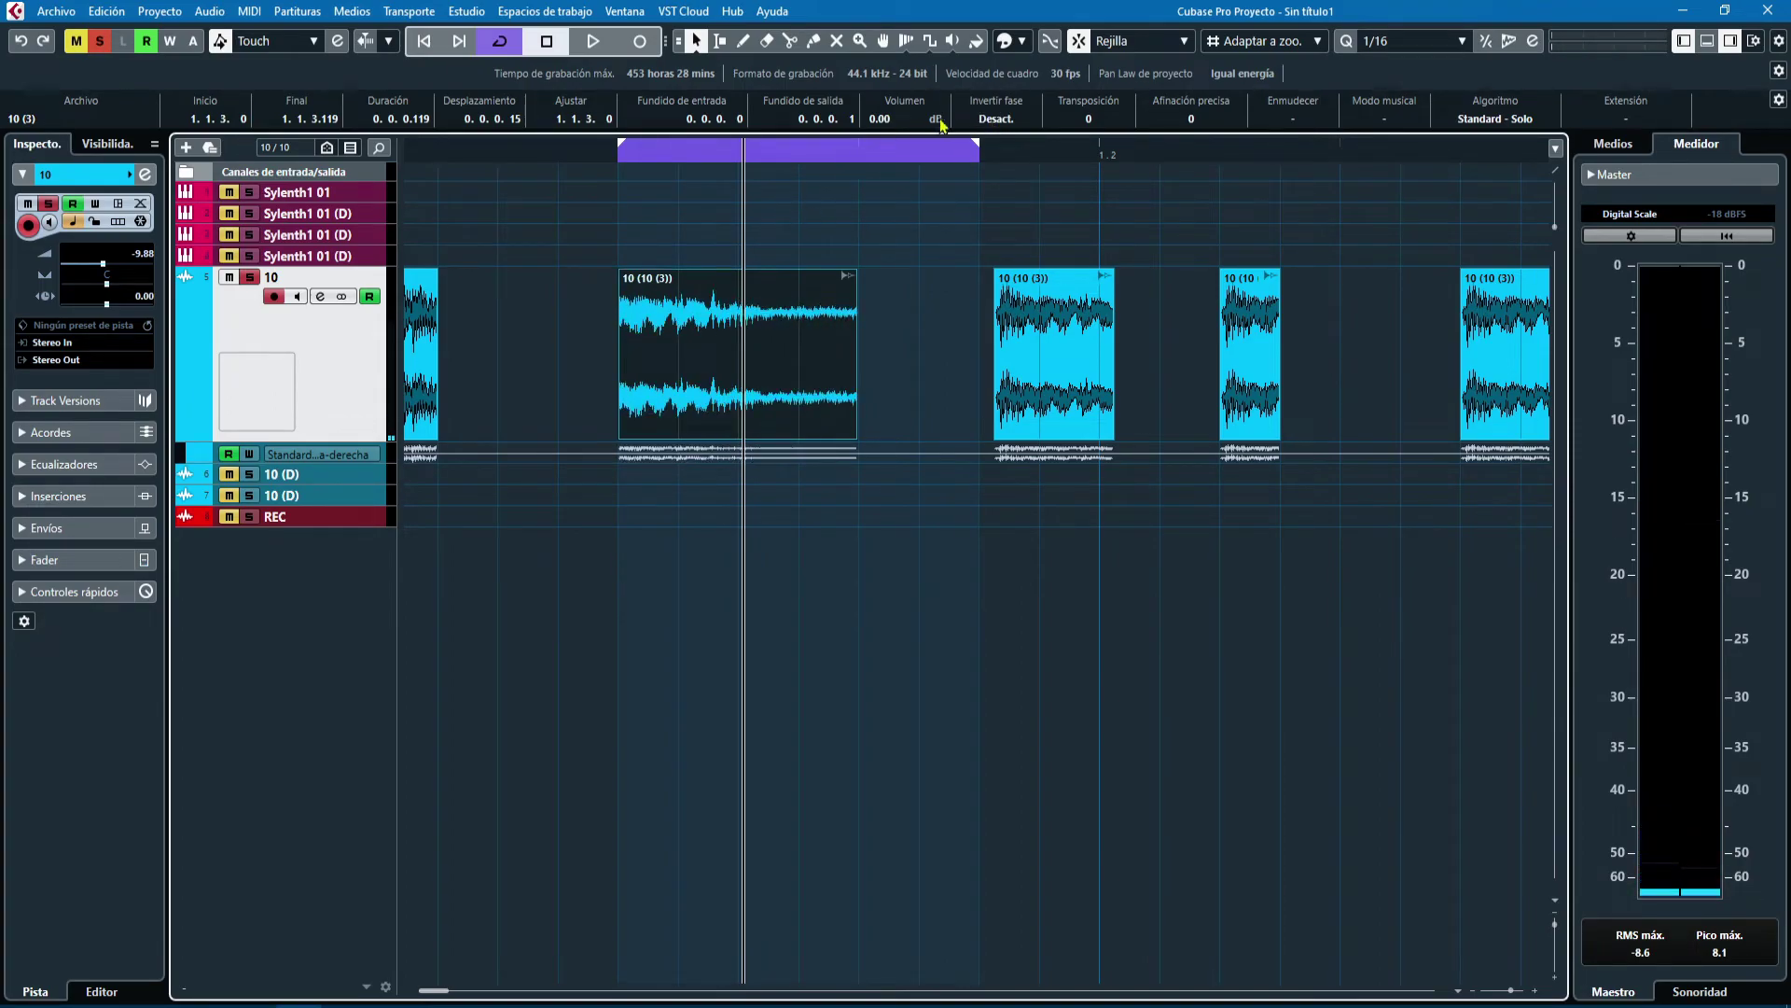
pyautogui.scroll(1, 810, 118)
pyautogui.scroll(-1, 812, 119)
pyautogui.scroll(-2, 577, 125)
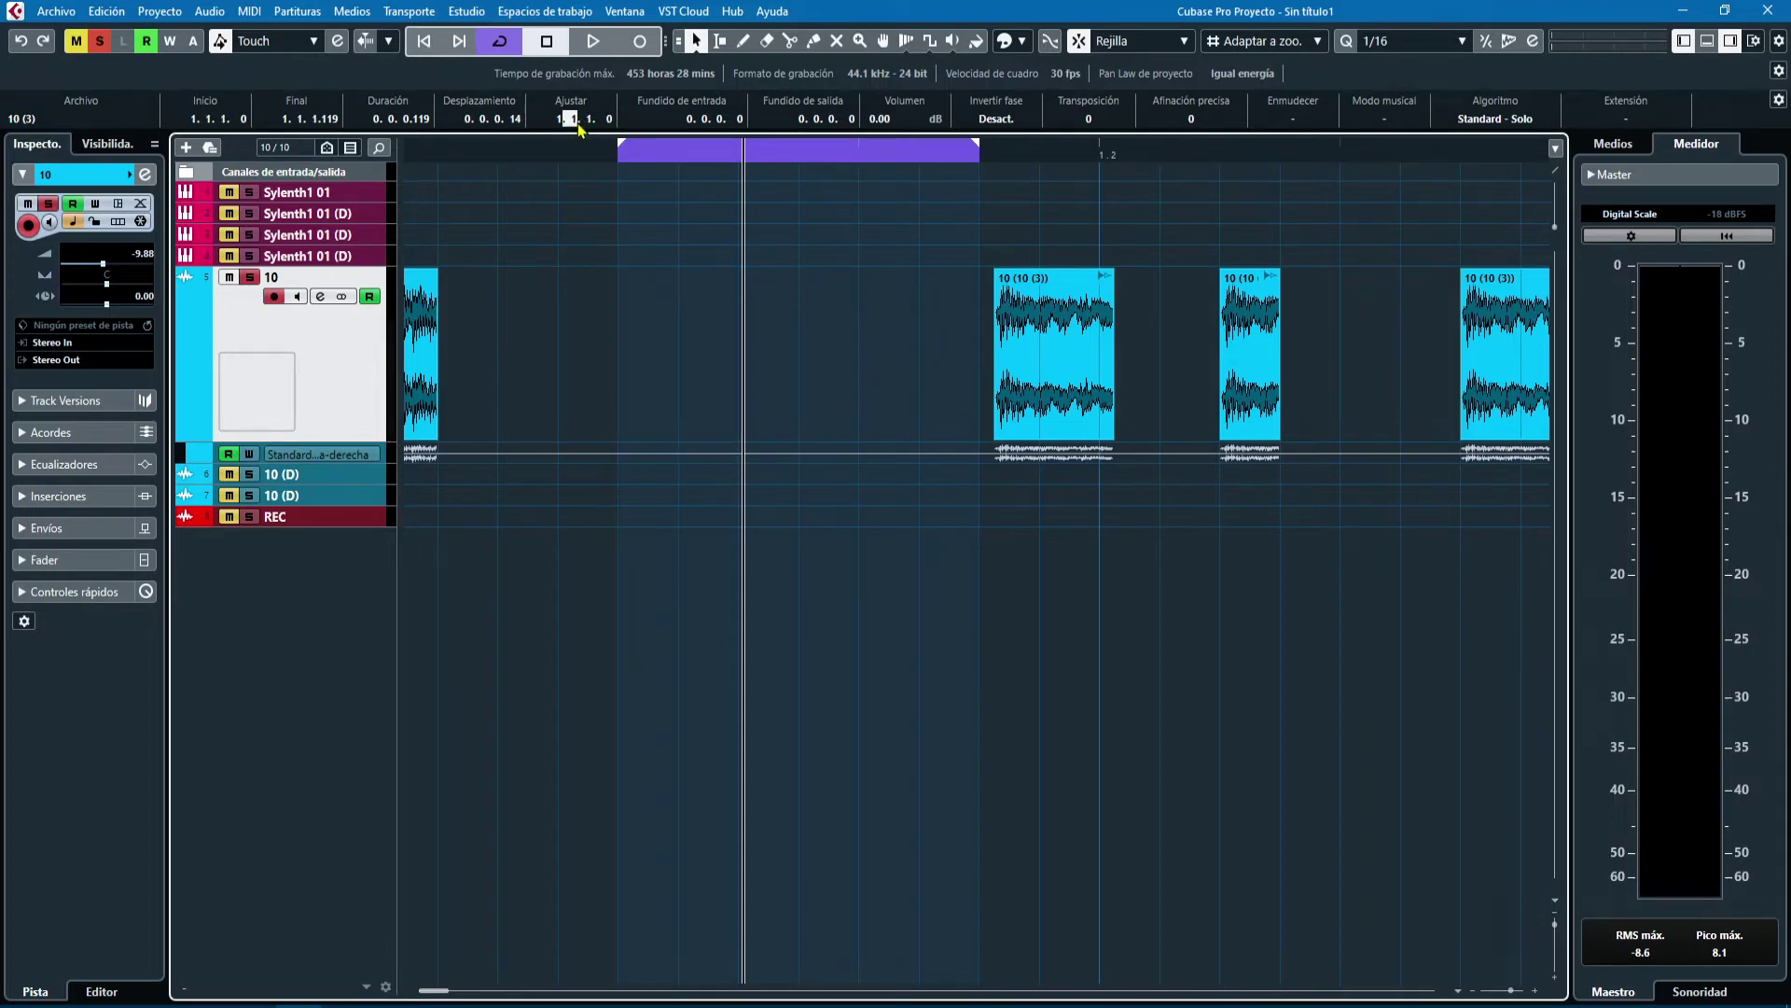
pyautogui.scroll(2, 574, 122)
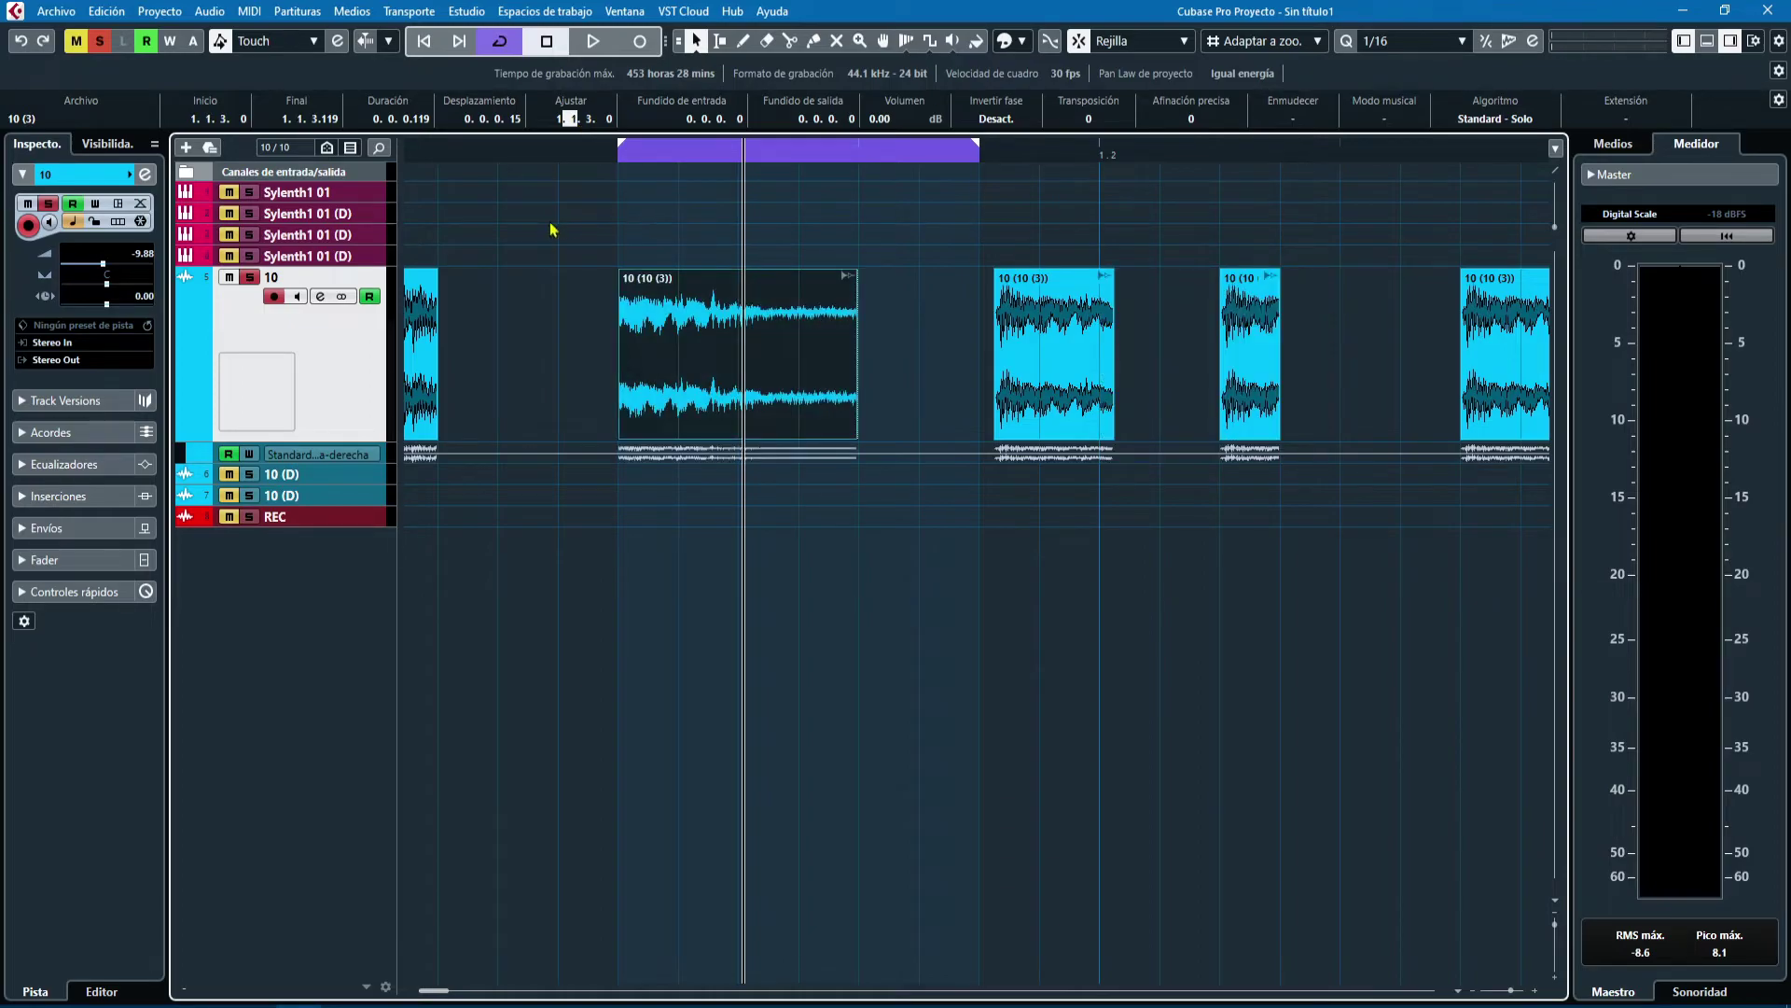
# - Reselect the event at 1.1.3, shift its Desplazamiento down and up, and shorten its Duración slightly
pyautogui.click(526, 317)
pyautogui.click(660, 338)
pyautogui.scroll(-3, 519, 119)
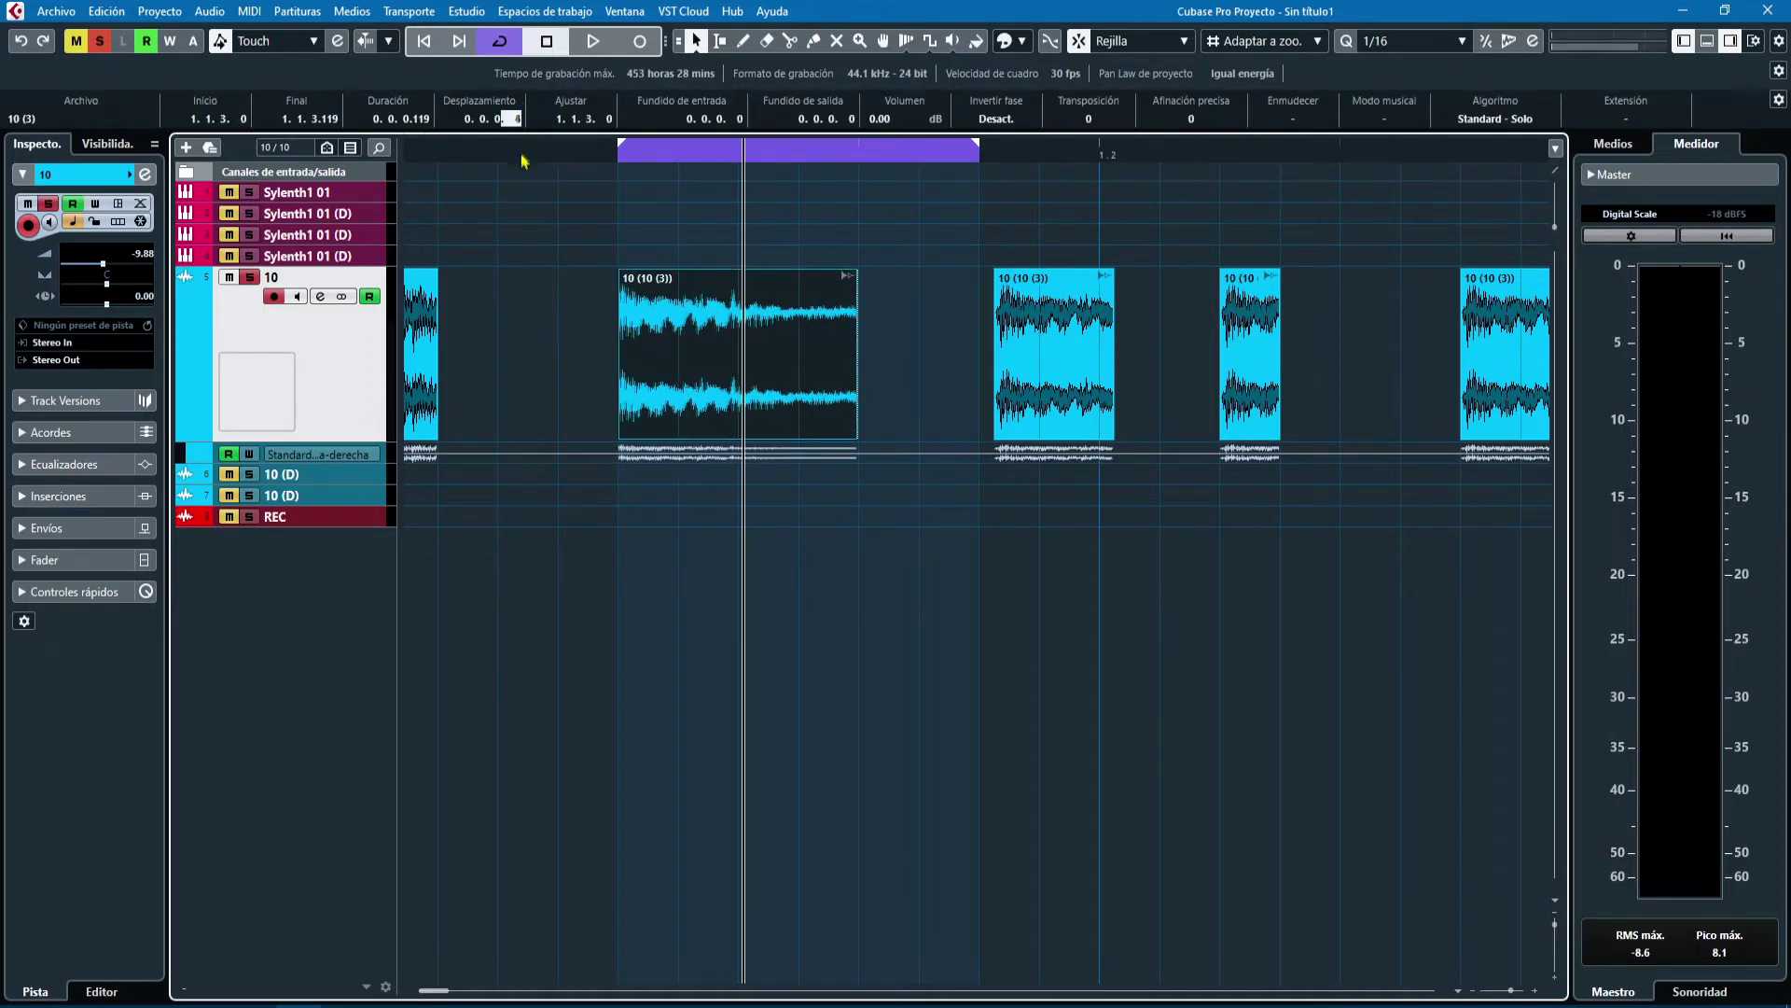
pyautogui.scroll(6, 522, 138)
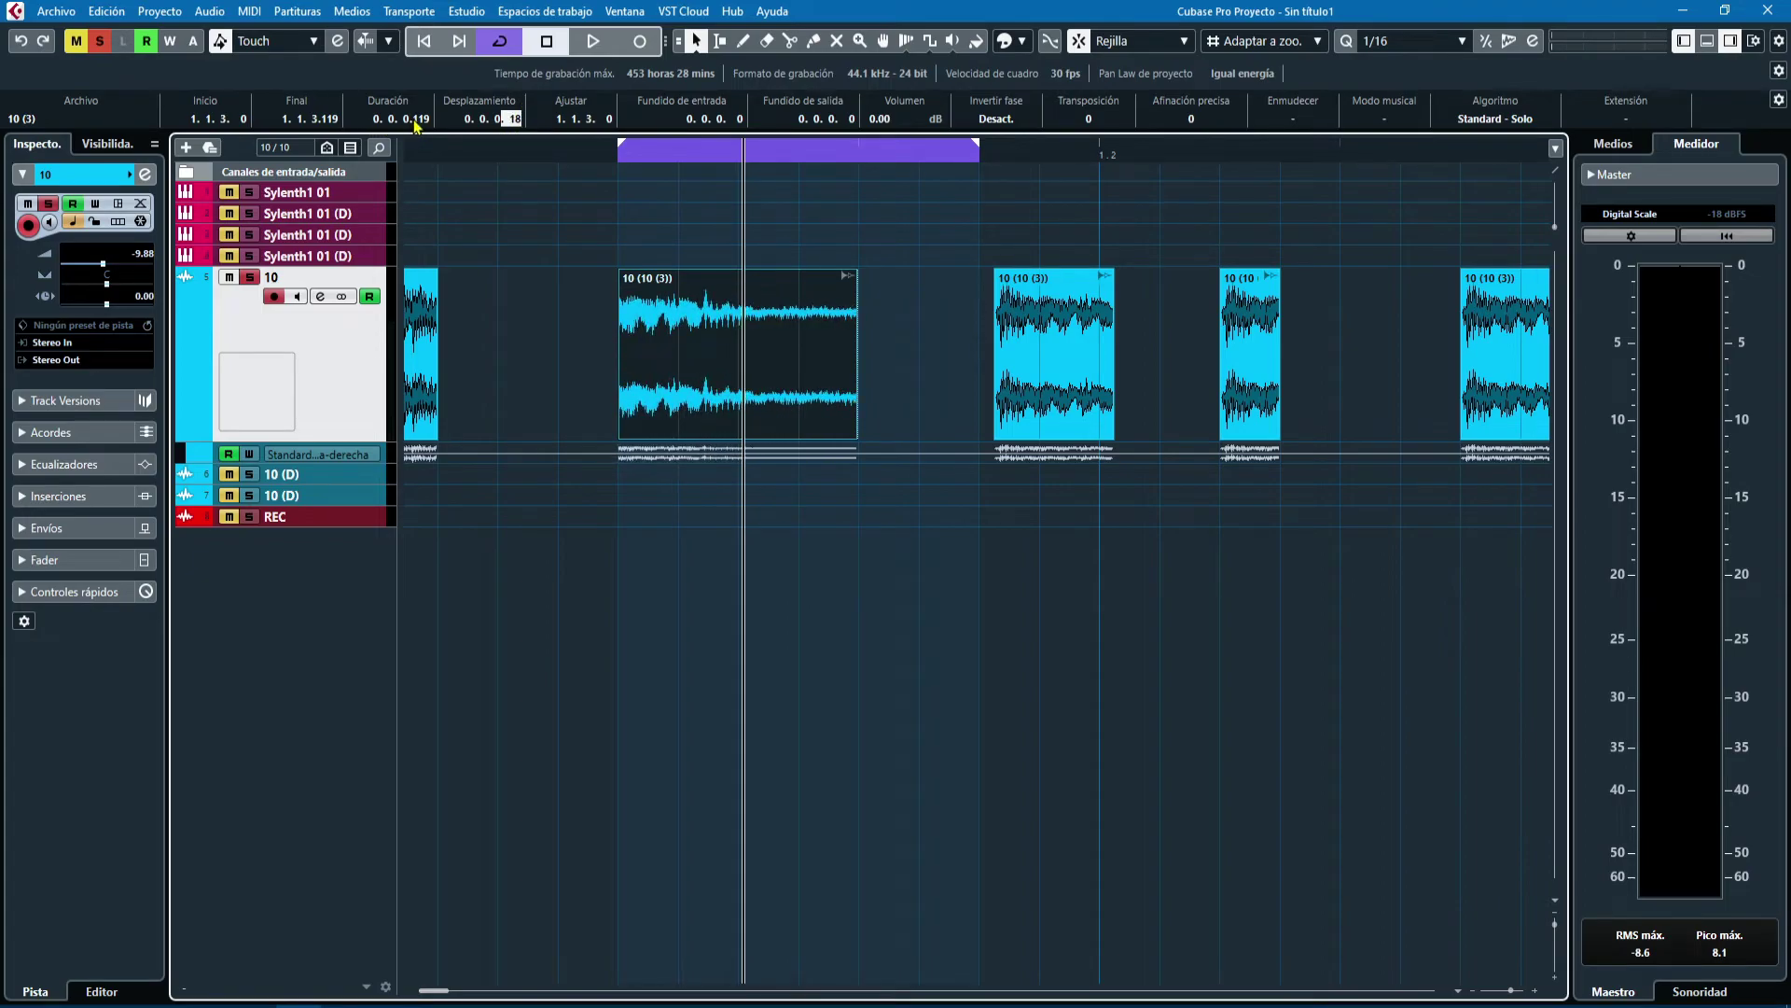
pyautogui.scroll(-14, 419, 121)
pyautogui.scroll(8, 420, 119)
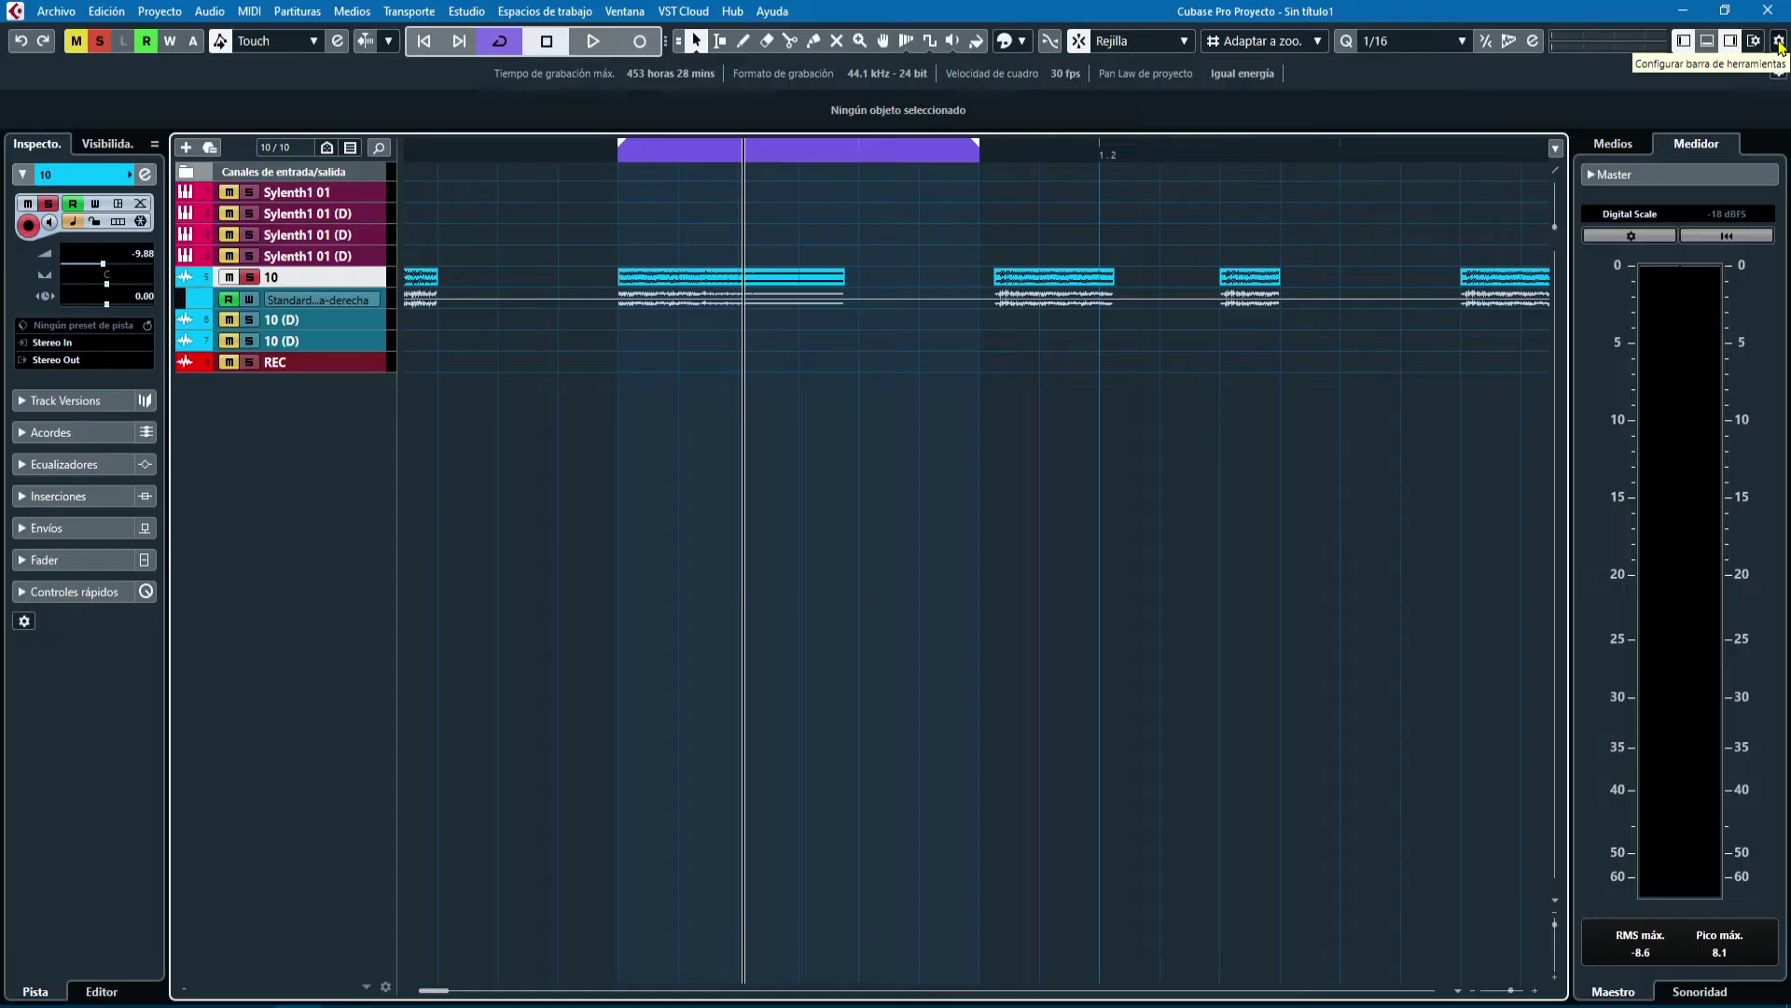
# - Show Limitar compensación de retardo in the toolbar, and hide it again together with Historial del proyecto
pyautogui.rightClick(1780, 45)
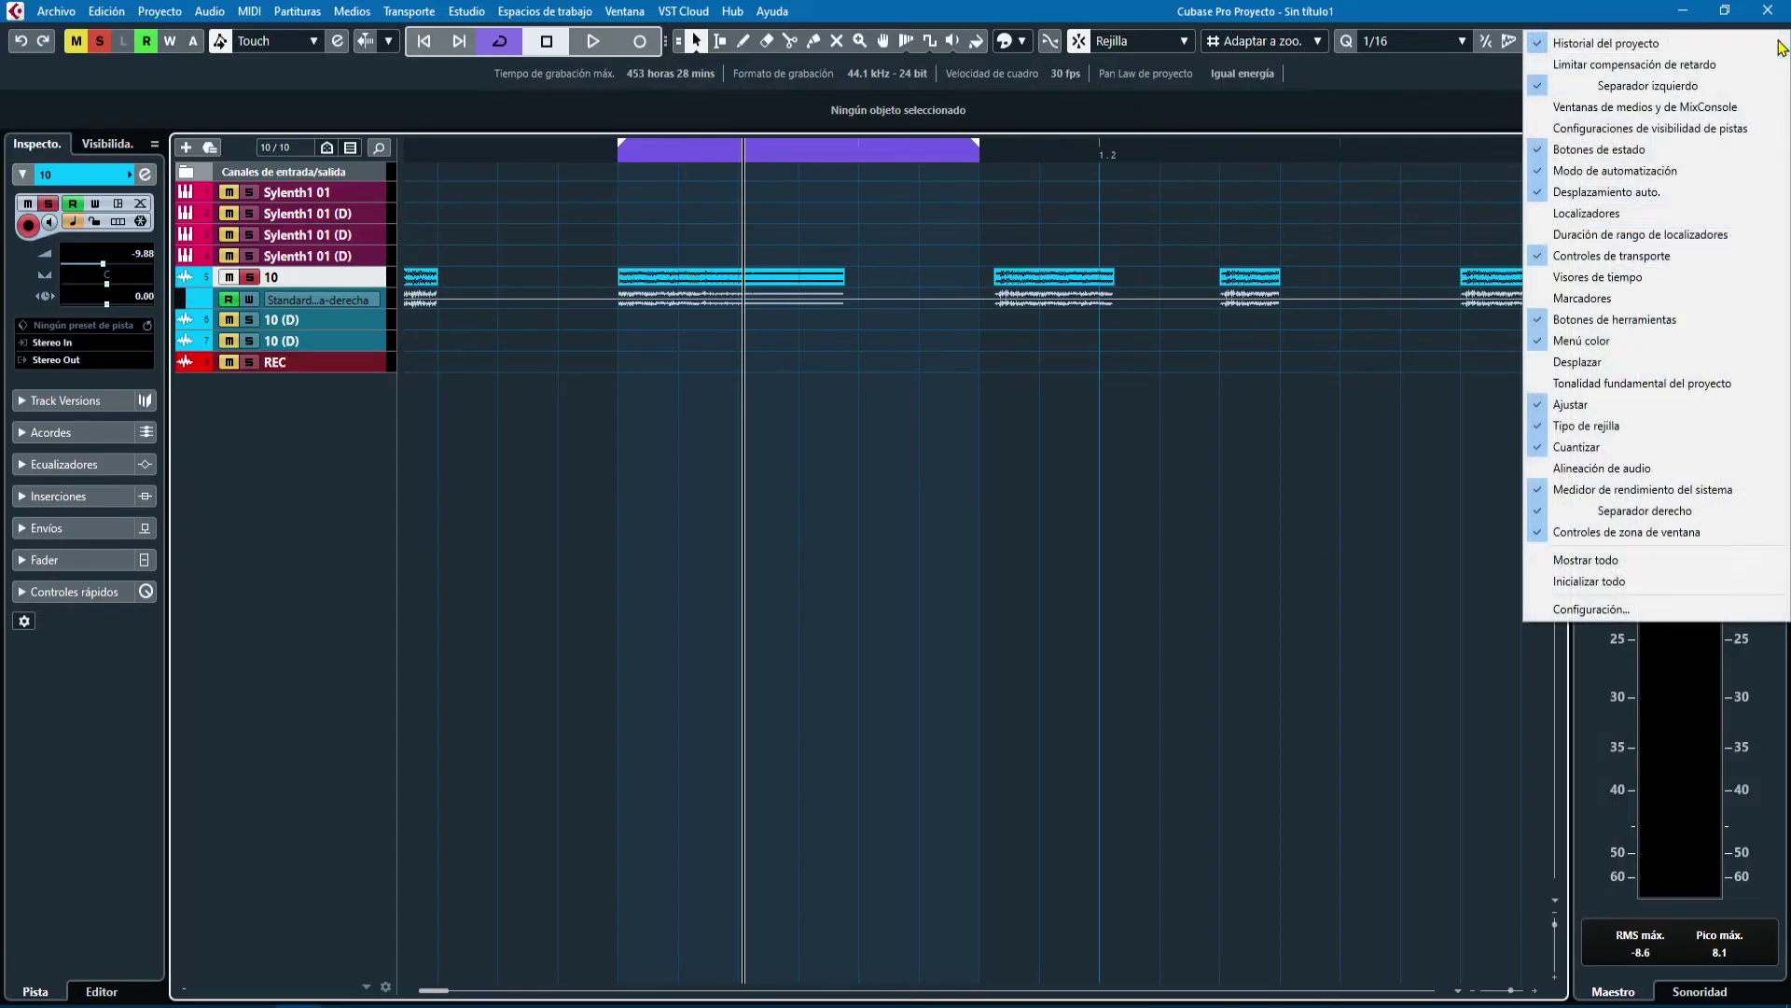
pyautogui.click(1542, 67)
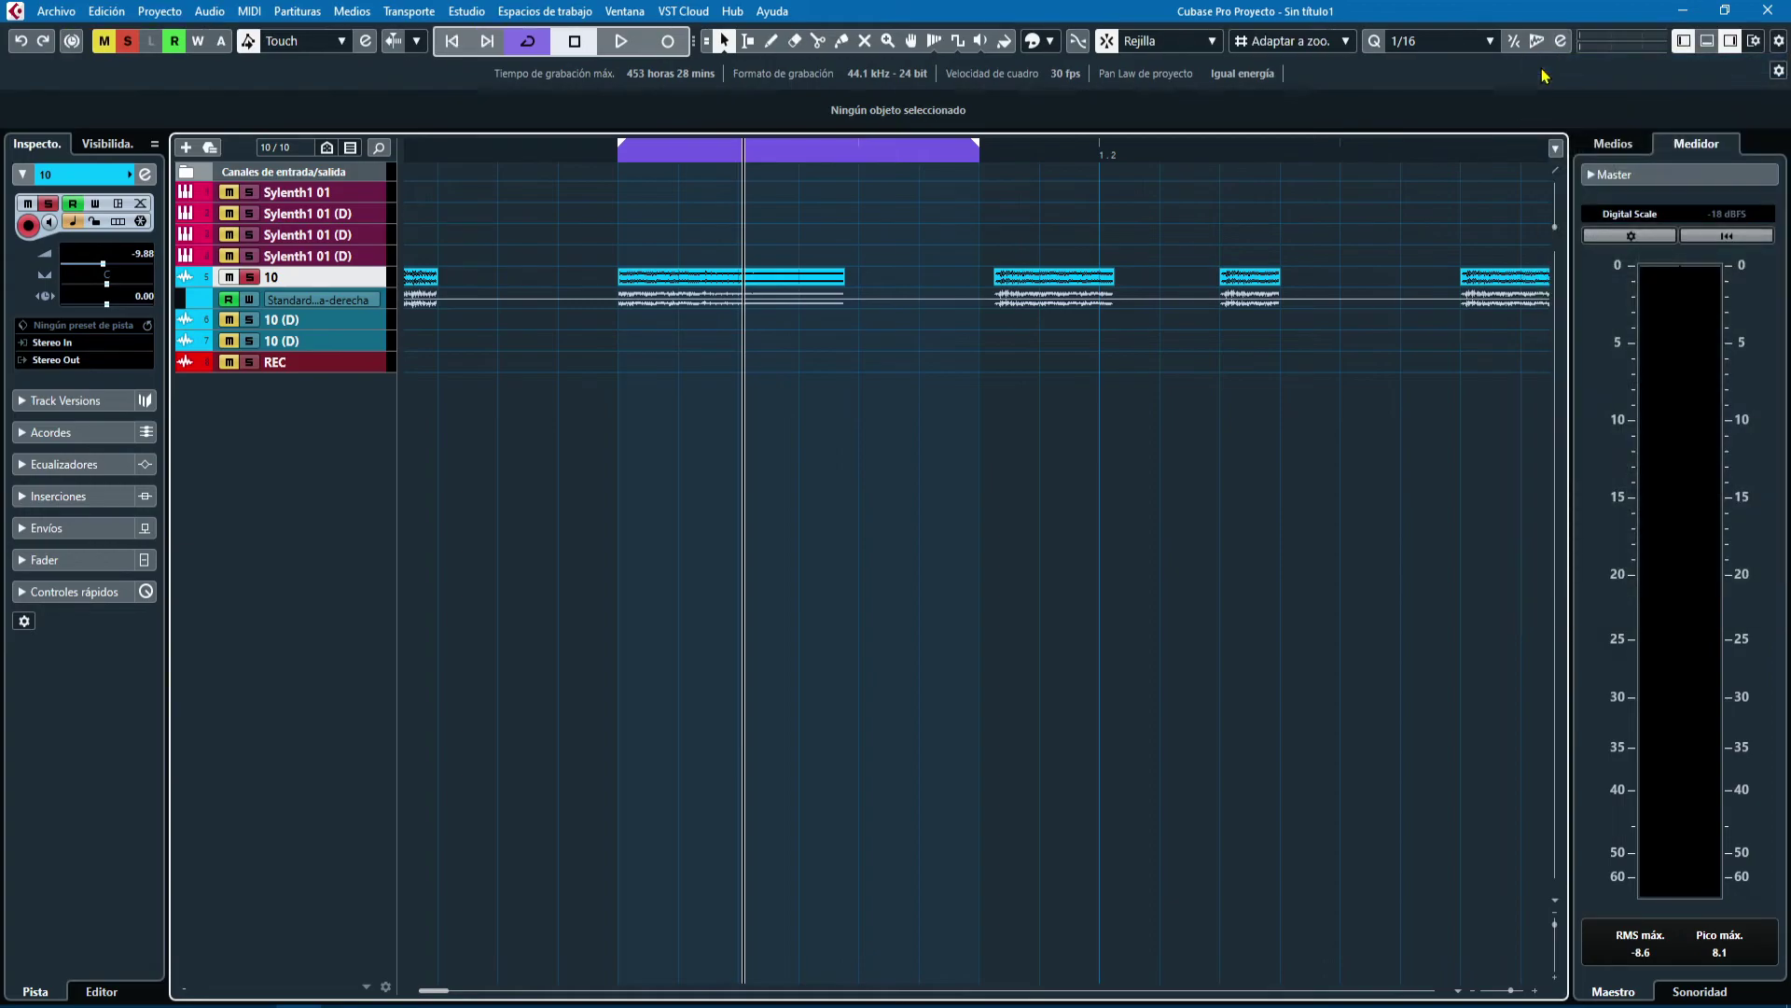
pyautogui.rightClick(1770, 46)
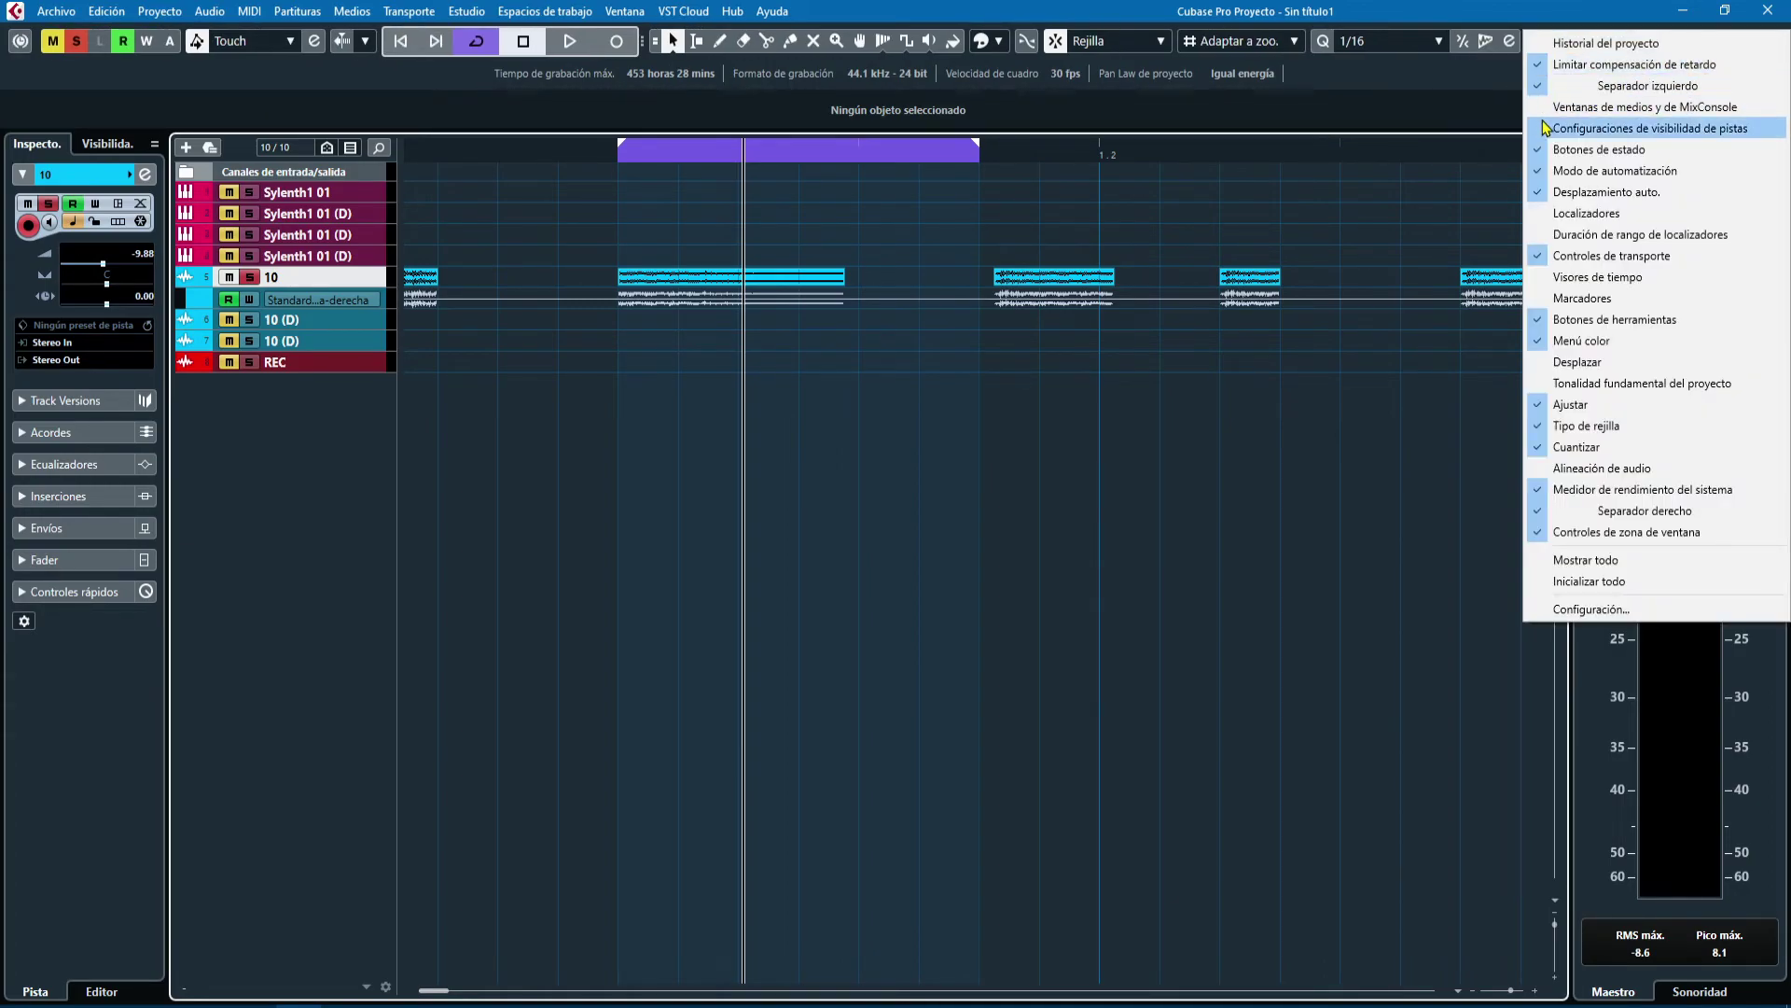
pyautogui.click(1539, 69)
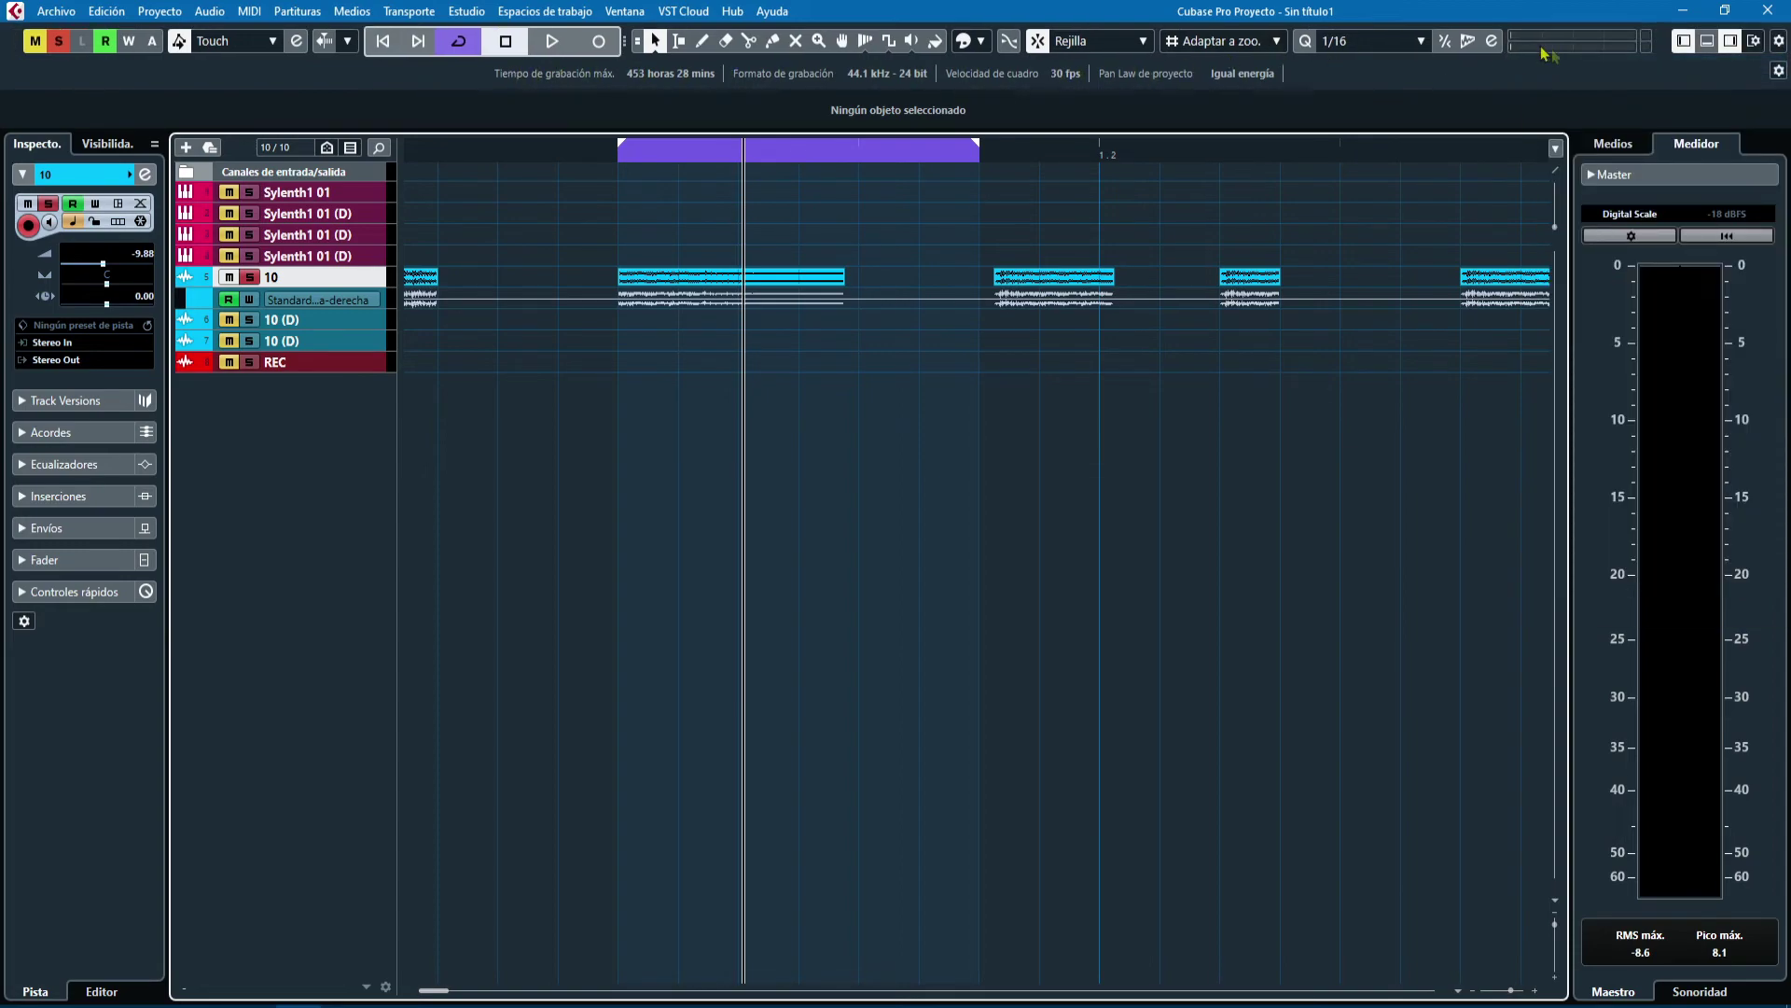
# - Open the list of elements that can be shown in the toolbar
pyautogui.rightClick(1779, 46)
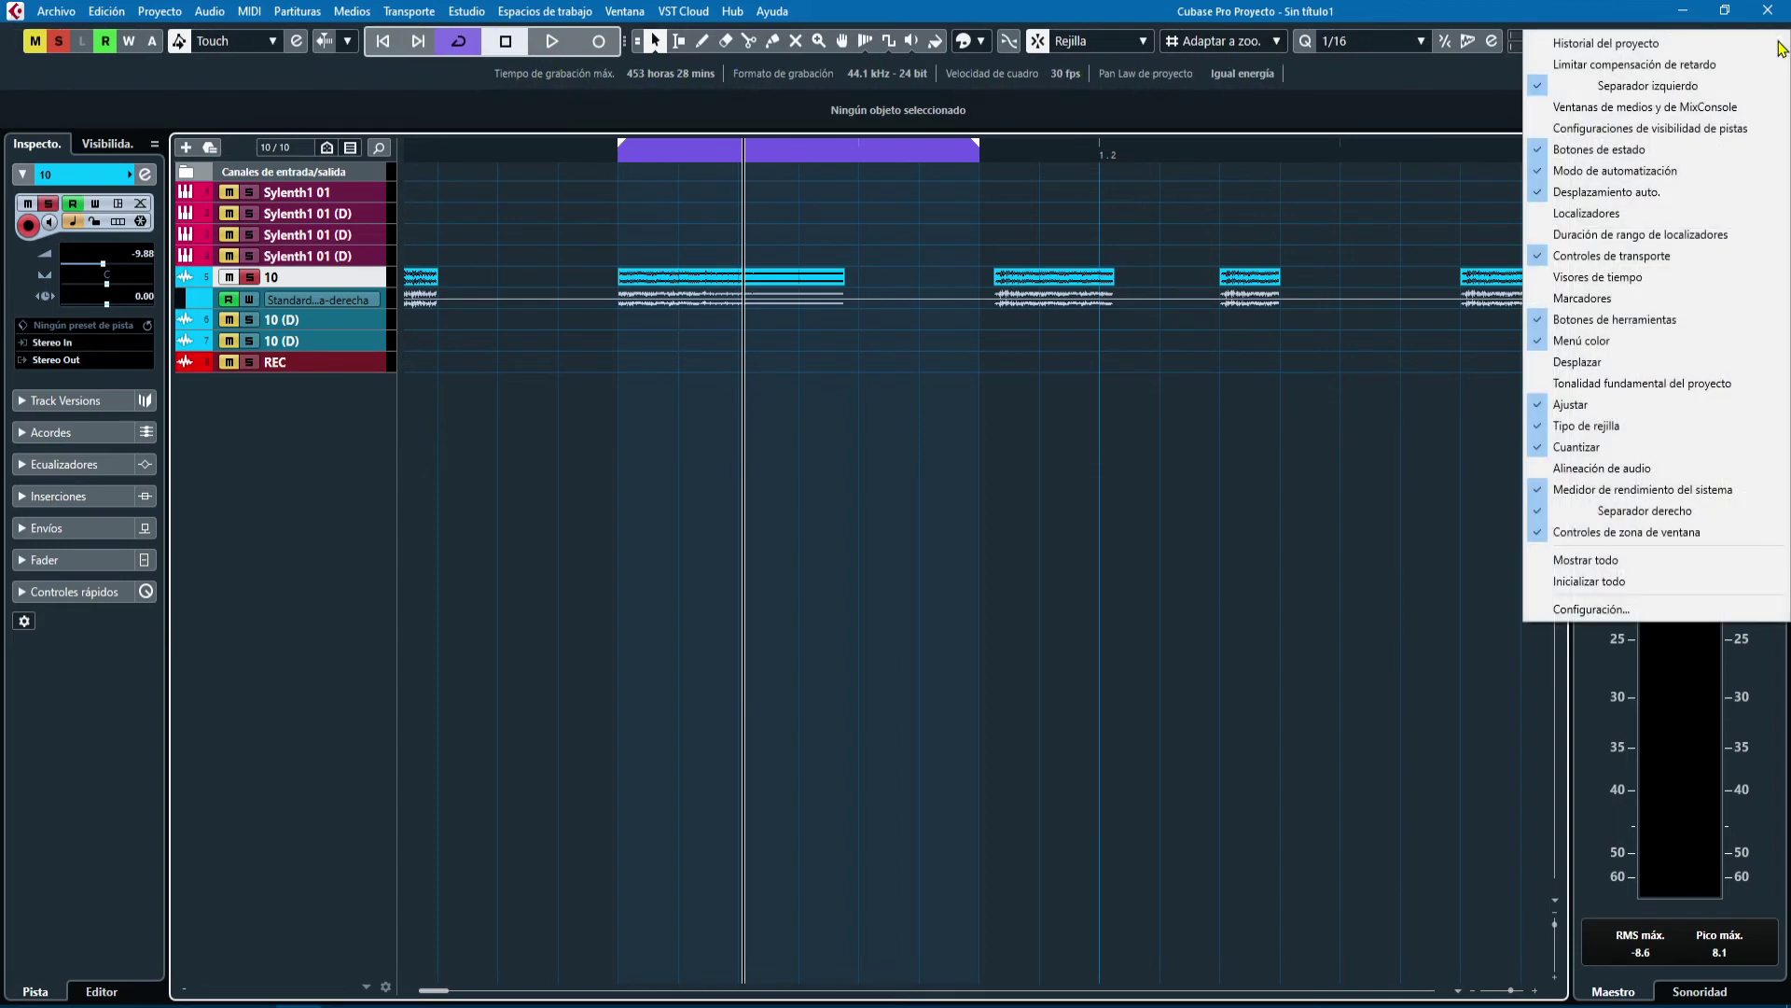